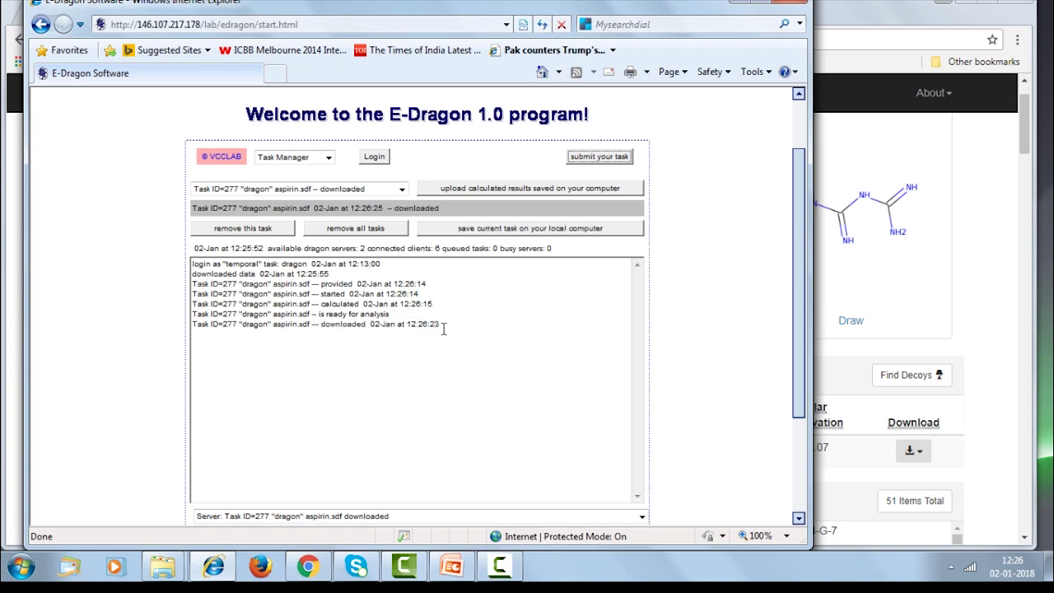
- Show the aspirin.sdf task results as text and inspect the contents of its "data" file
click(329, 158)
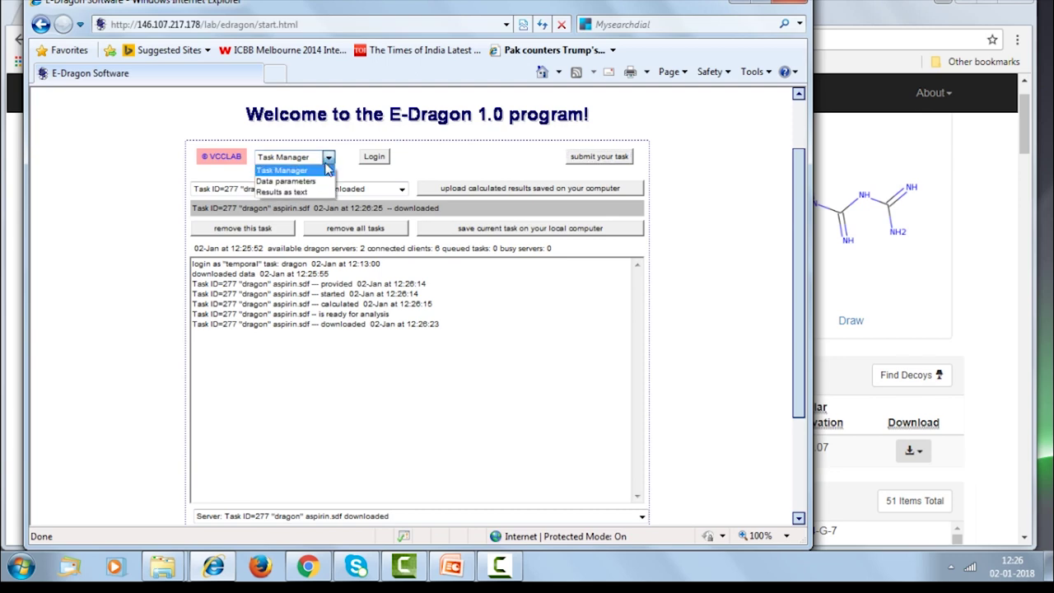
click(306, 193)
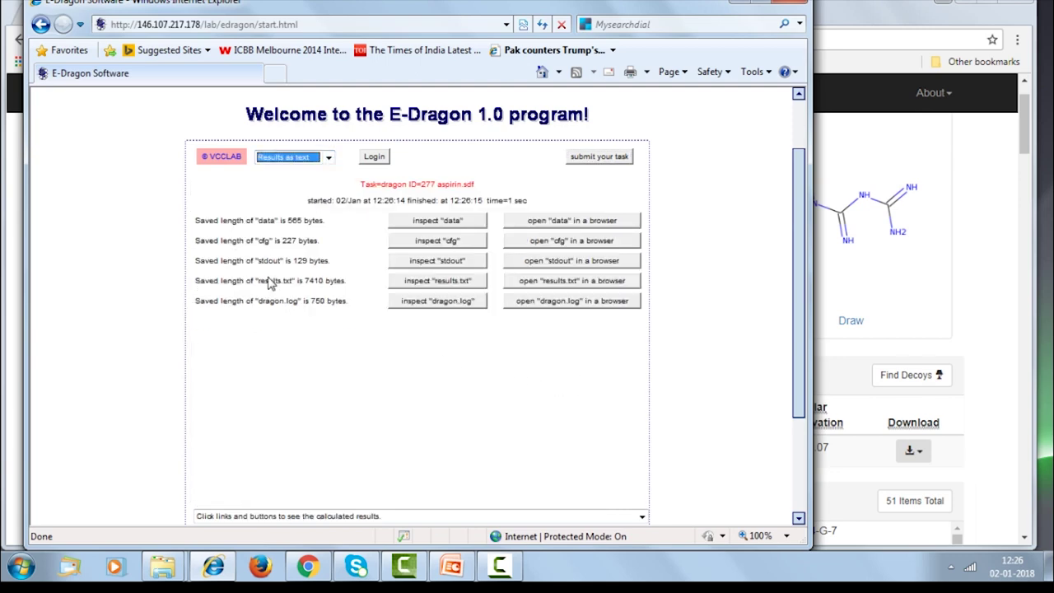
click(448, 224)
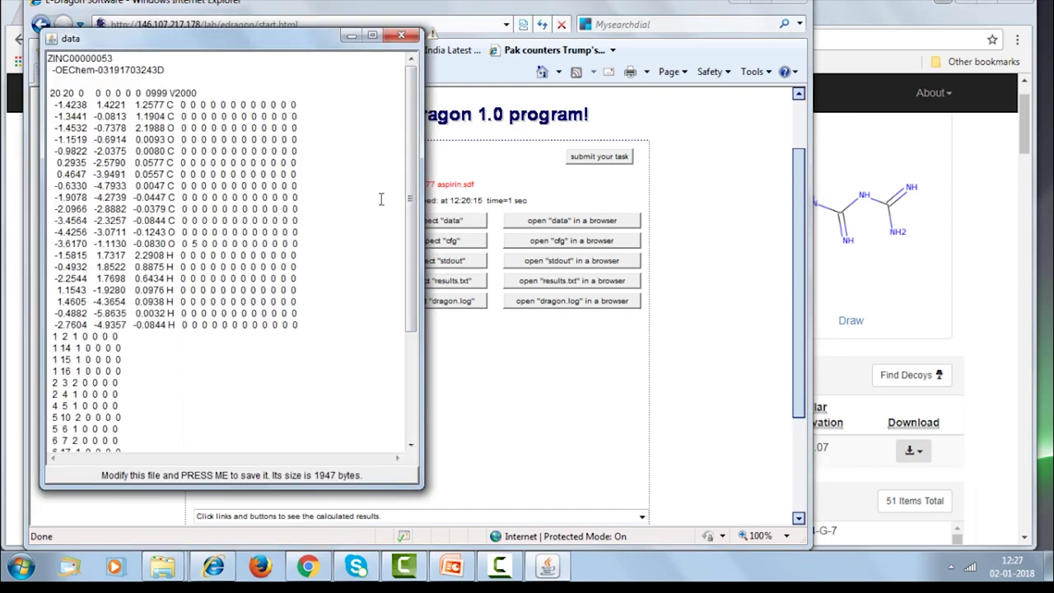
mouse_move(410, 198)
mouse_down()
mouse_move(406, 321)
mouse_move(381, 179)
mouse_move(407, 276)
mouse_move(410, 206)
mouse_up()
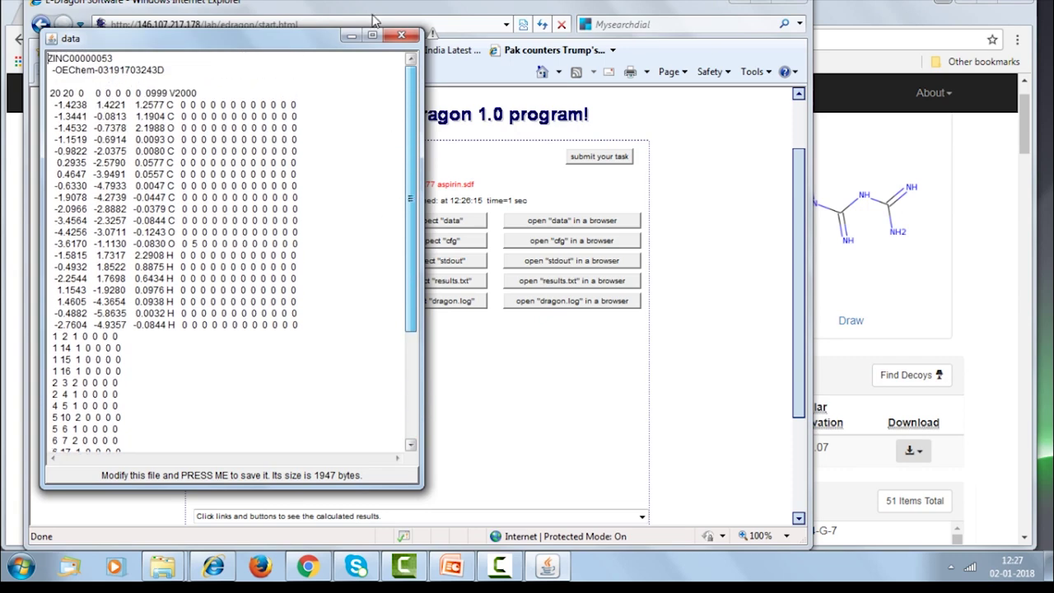
click(401, 35)
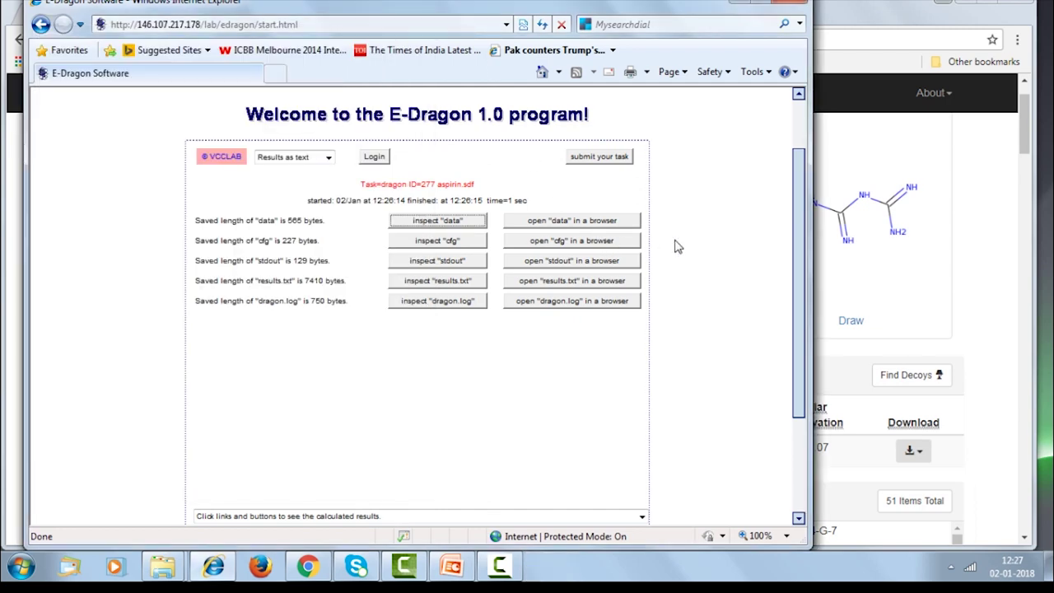
- Copy all descriptor text from results.txt opened in the browser and paste it at A1 of a new Excel workbook
click(601, 281)
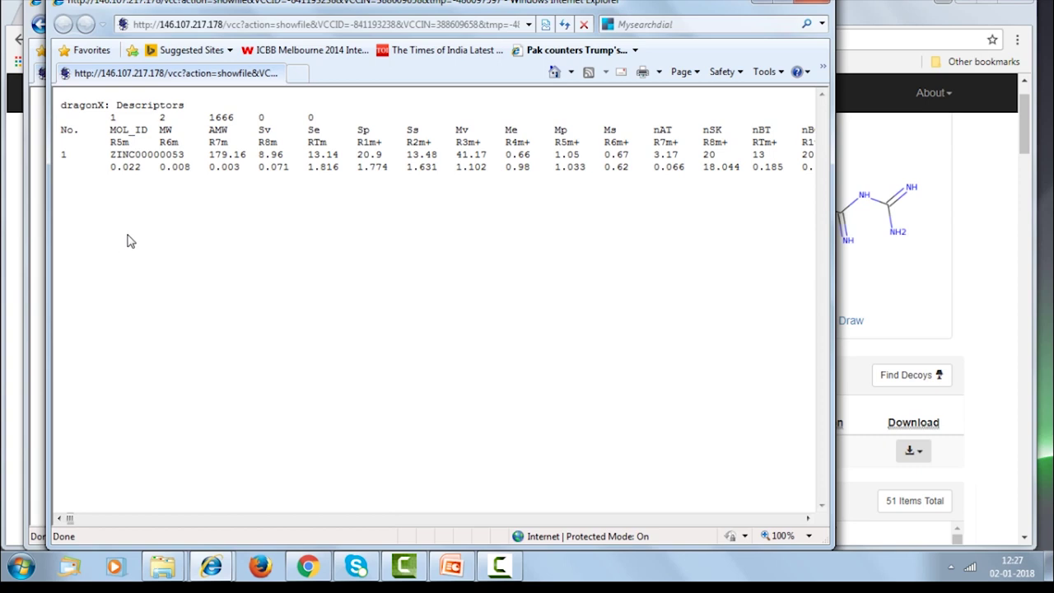
key(ctrl+a)
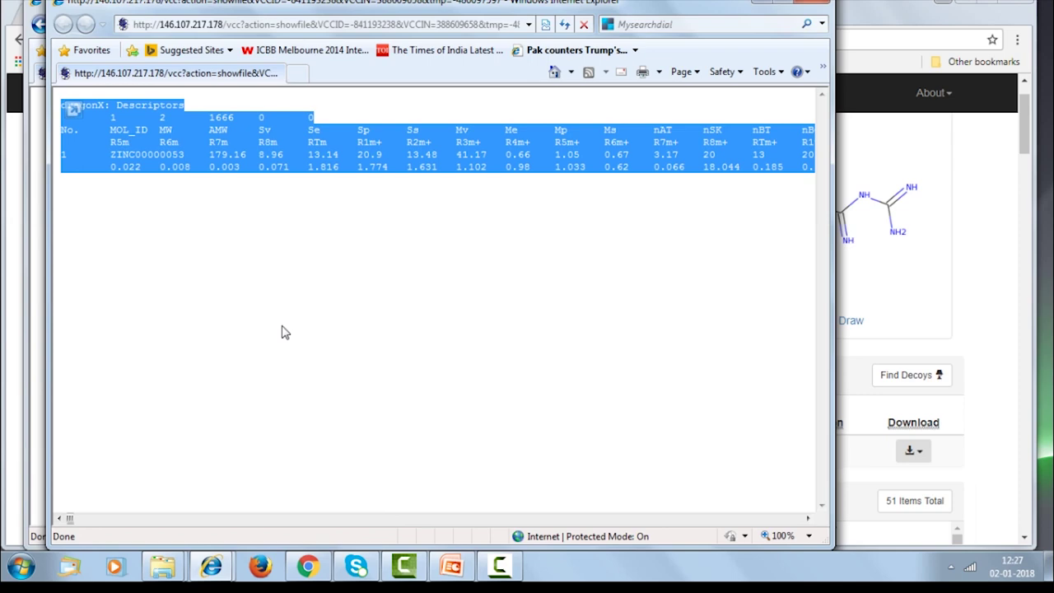
click(22, 566)
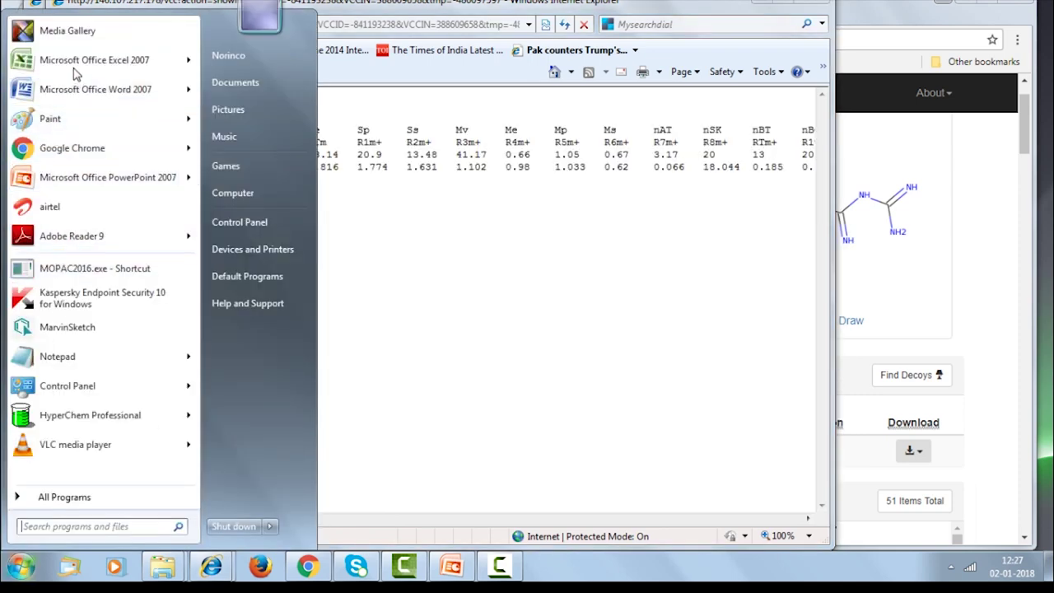
click(428, 317)
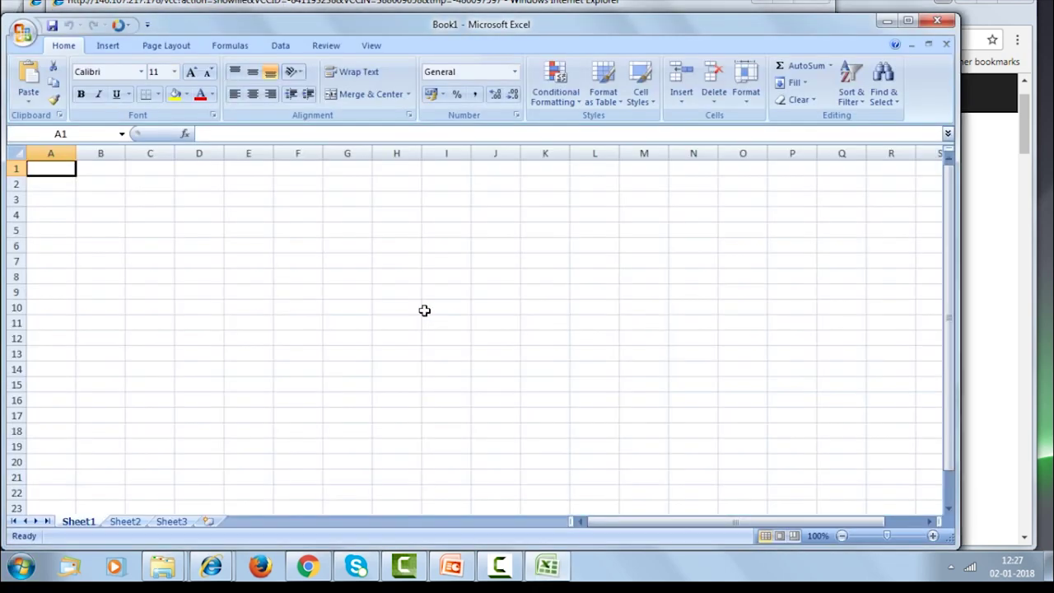
key(ctrl+v)
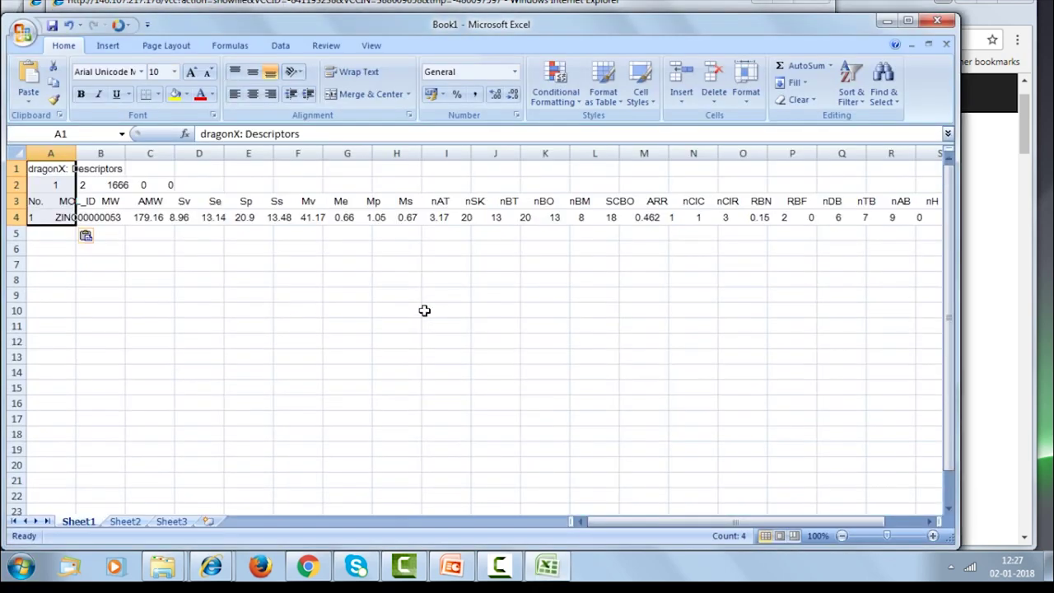
click(270, 288)
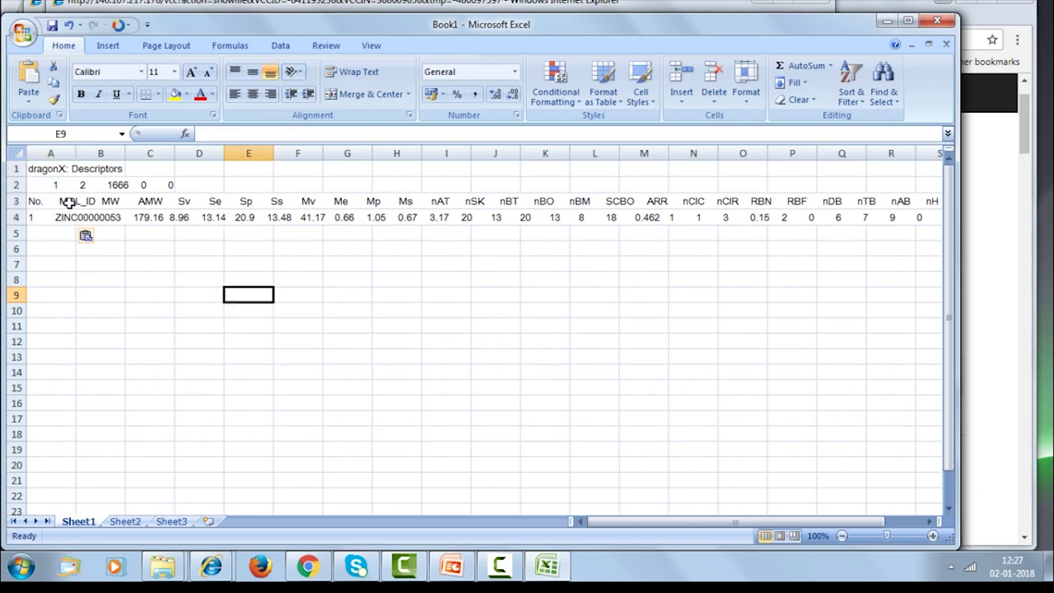
- Delete the first row containing the "dragonX: Descriptors" title from the sheet
click(16, 168)
right_click(21, 168)
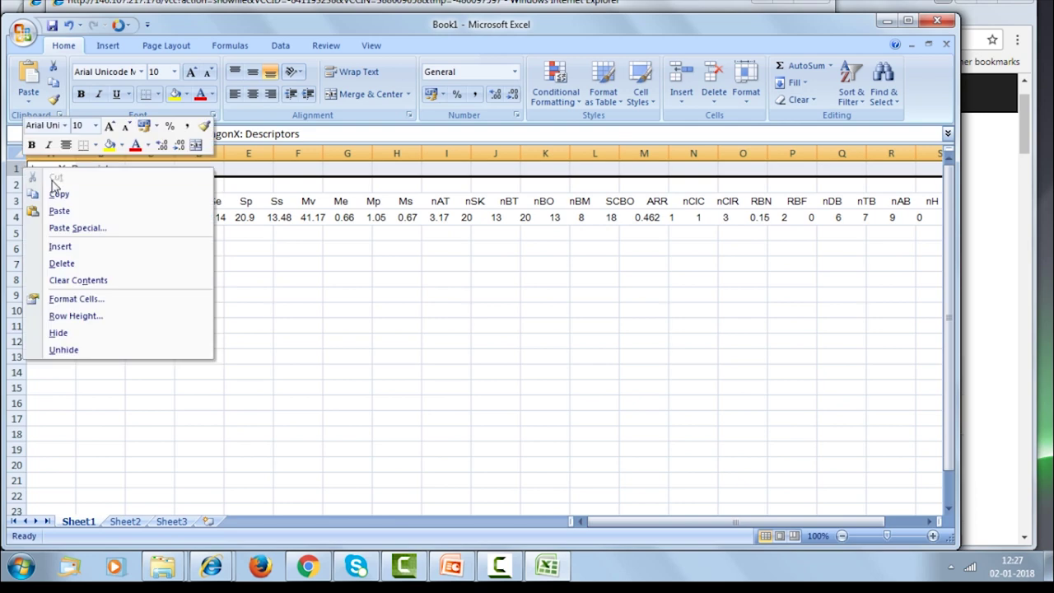
click(96, 263)
click(308, 352)
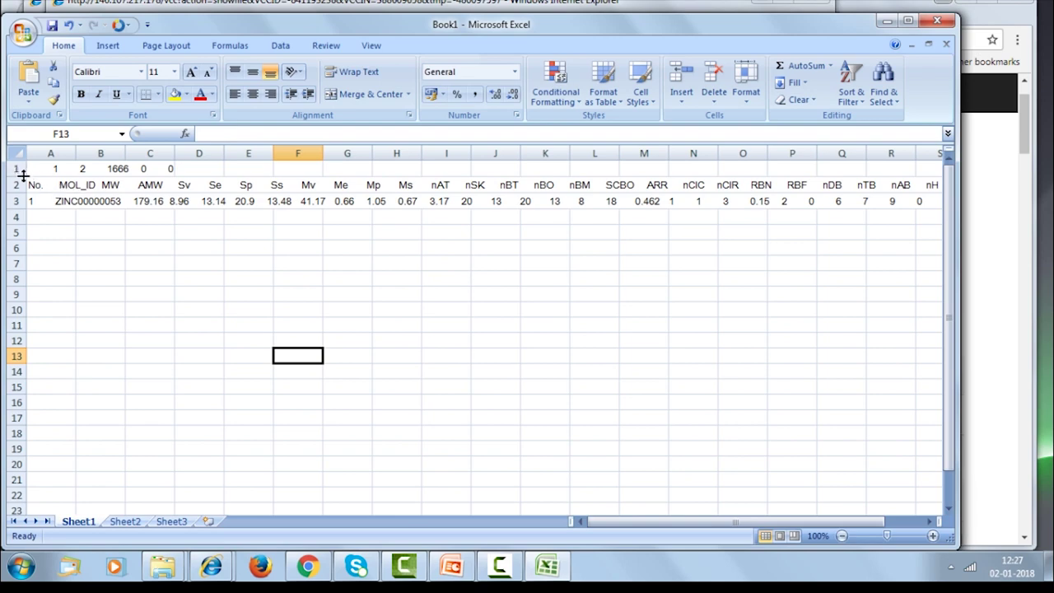
- Center the descriptor names and values in rows 2 and 3
drag(17, 184, 18, 198)
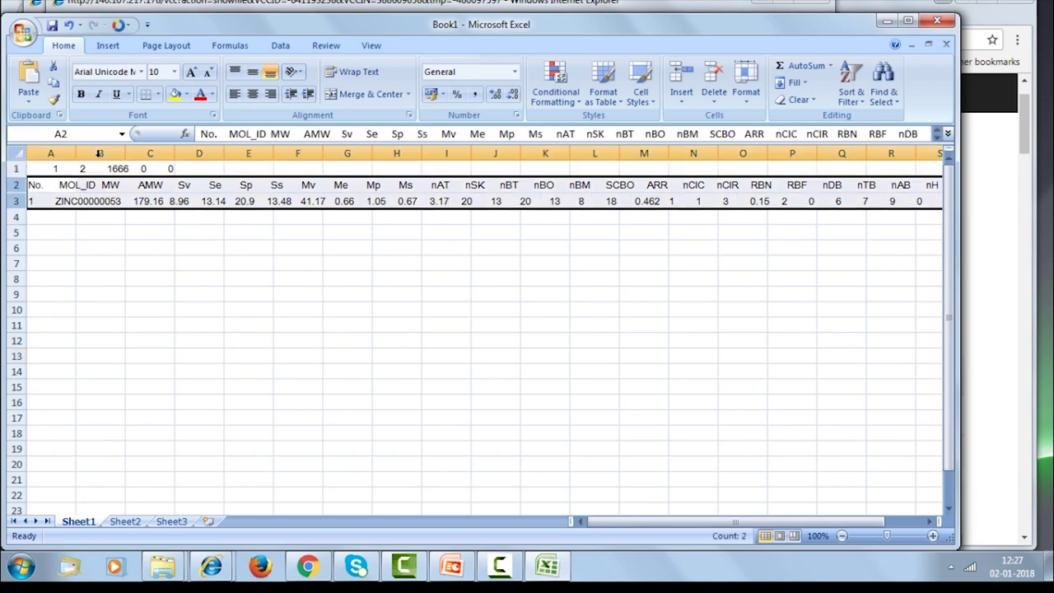
click(253, 93)
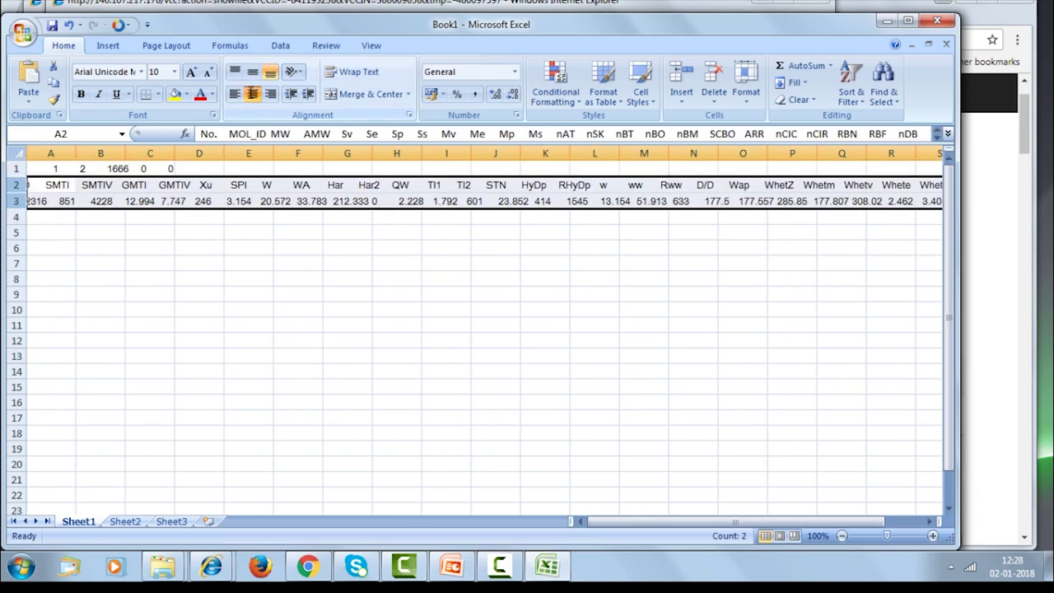
click(282, 282)
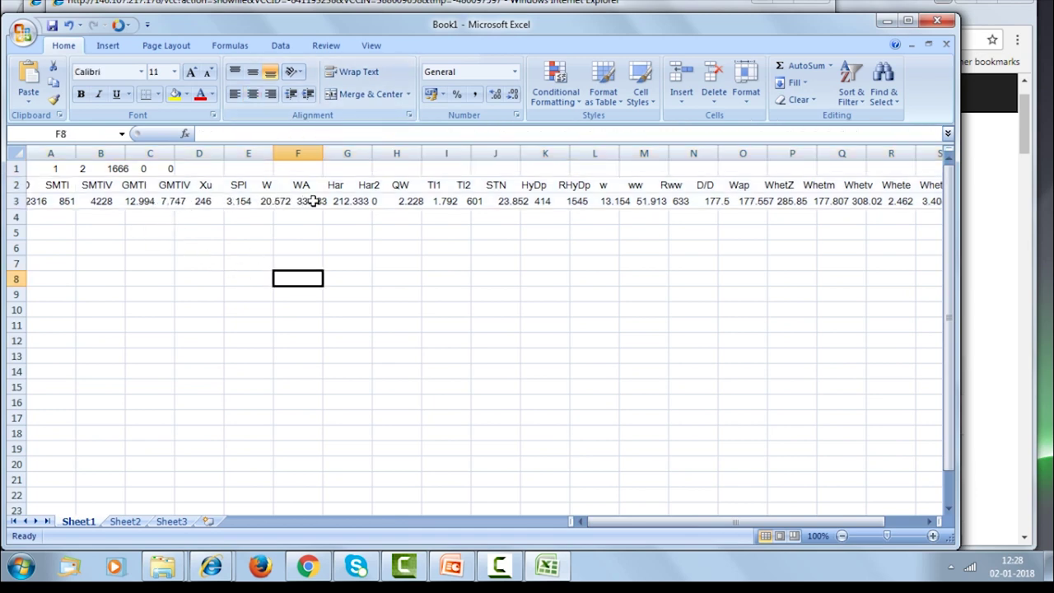
- Paste the copied descriptors again at A6 and set up Text to Columns for A8:A9 as delimited by tab and space
key(ctrl+v)
click(280, 45)
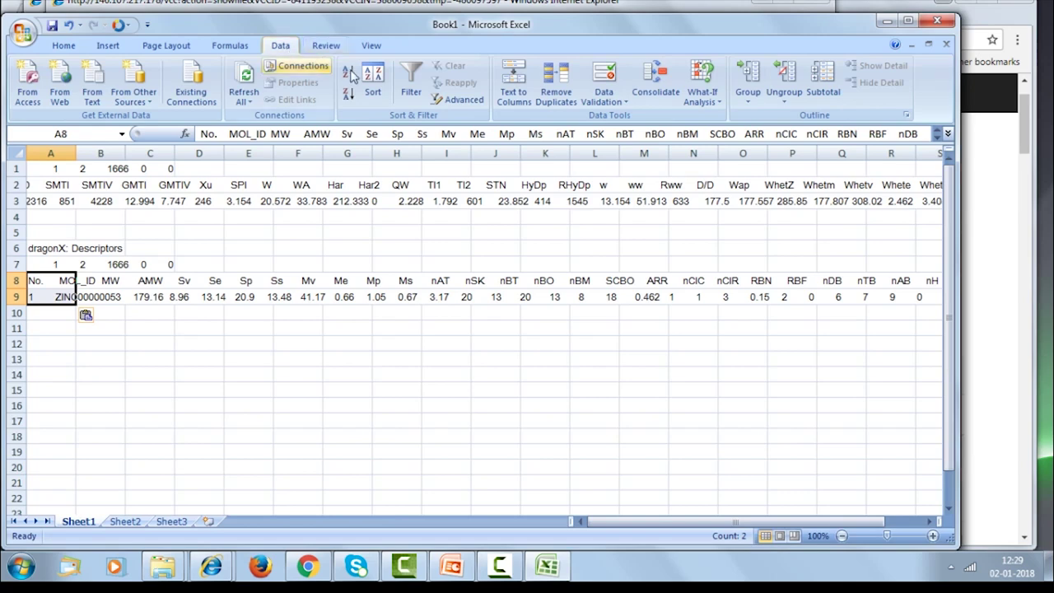
click(514, 83)
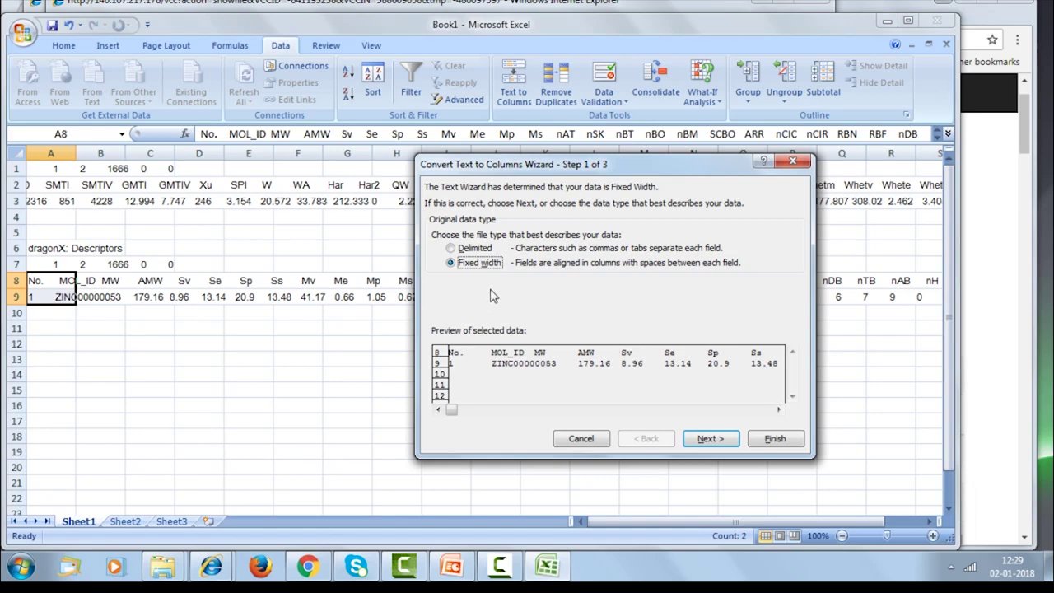
click(452, 249)
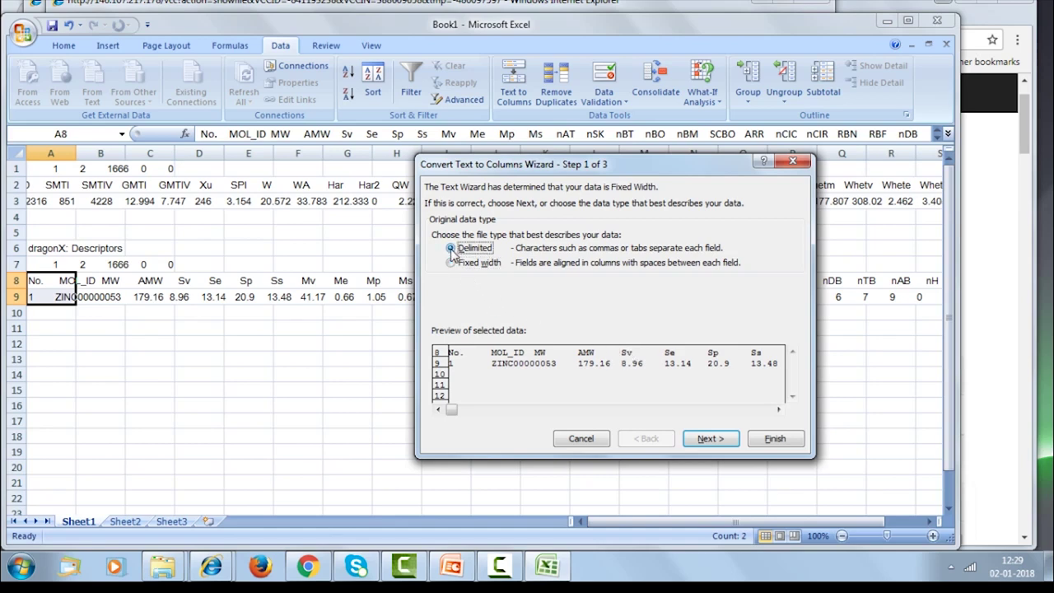
click(710, 439)
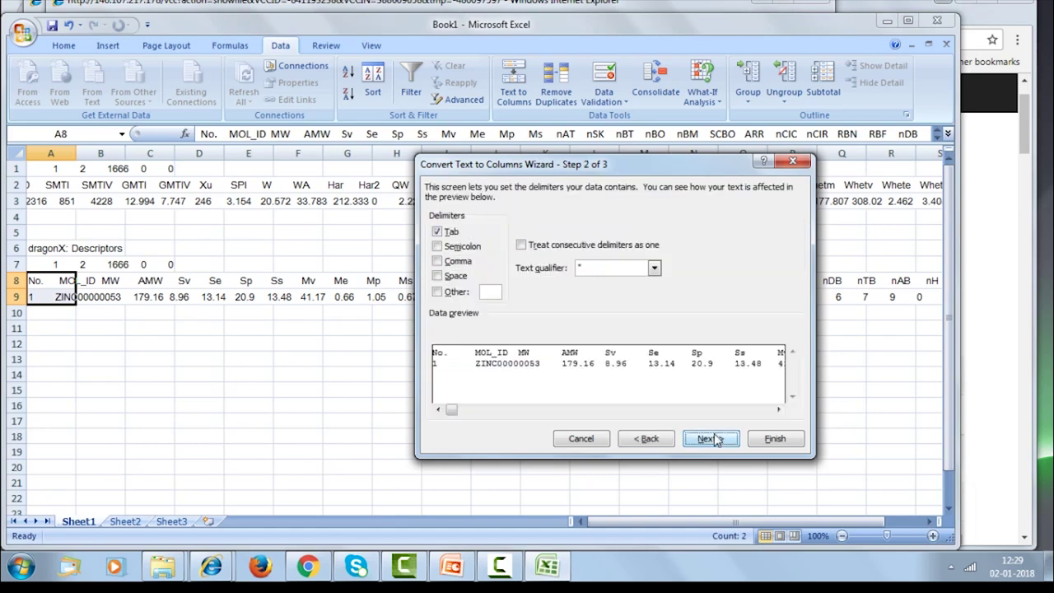
click(438, 277)
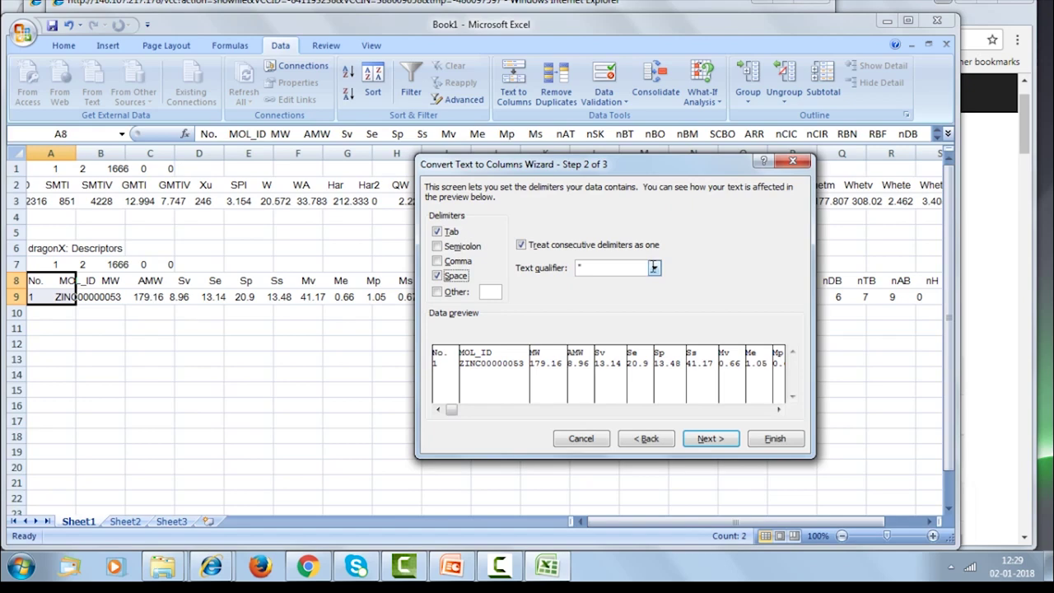
click(710, 439)
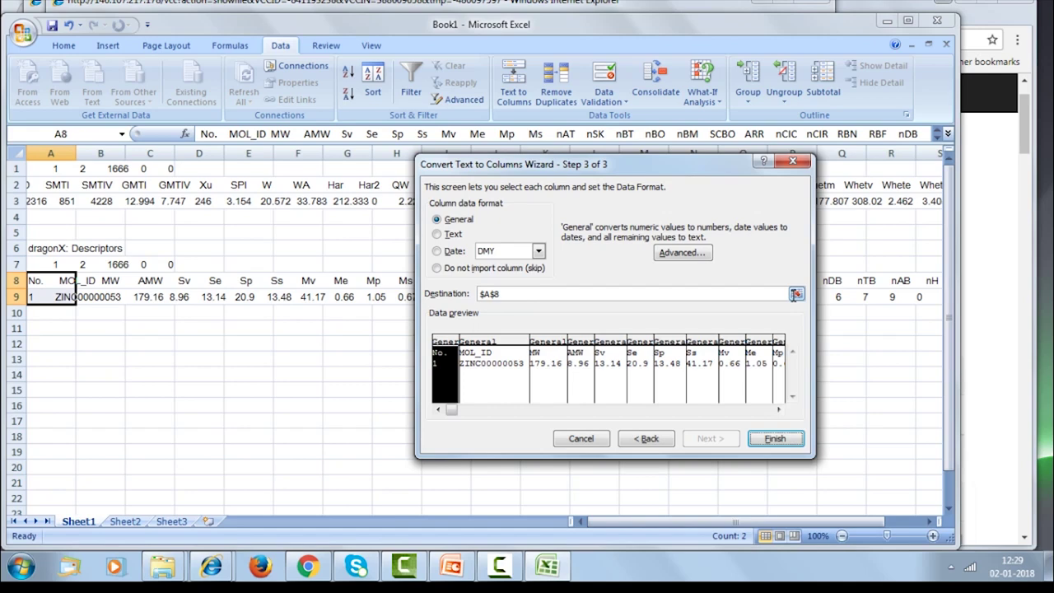
- Set the Text to Columns destination to $A$12 and finish the conversion
click(796, 295)
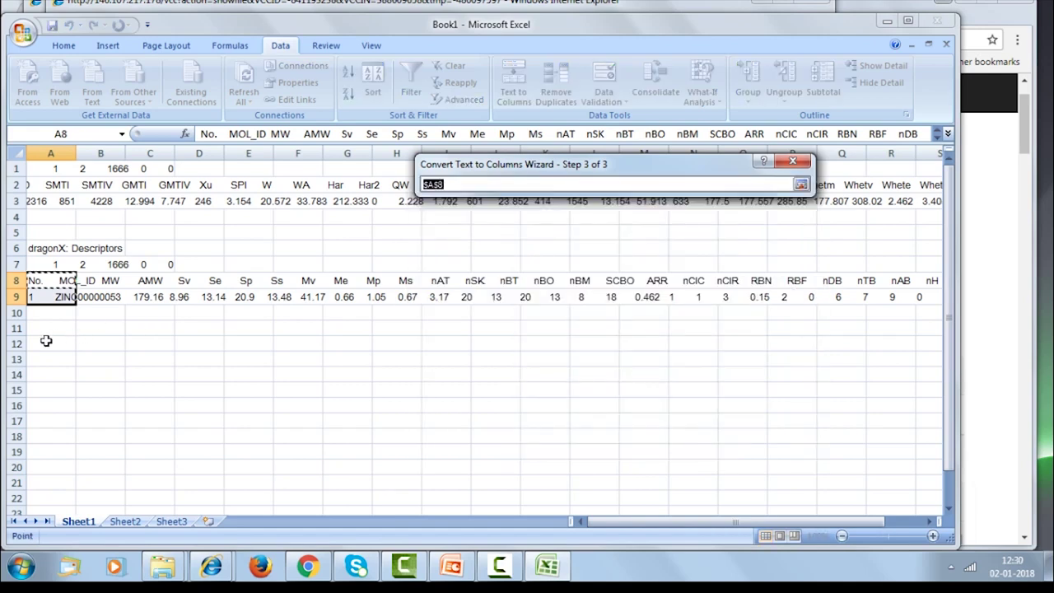
click(46, 342)
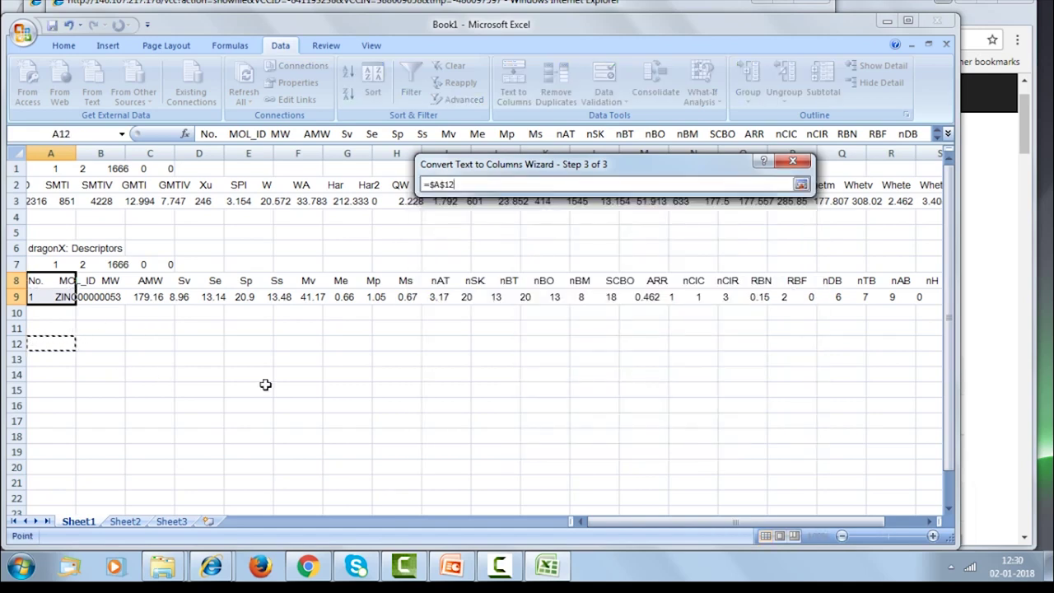
key(Return)
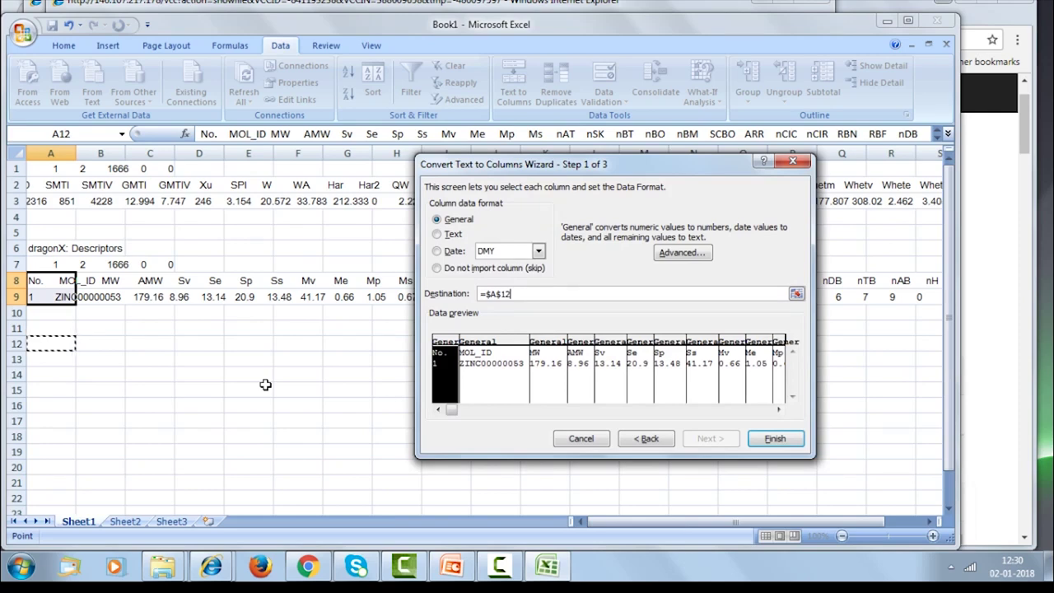
click(775, 439)
click(185, 435)
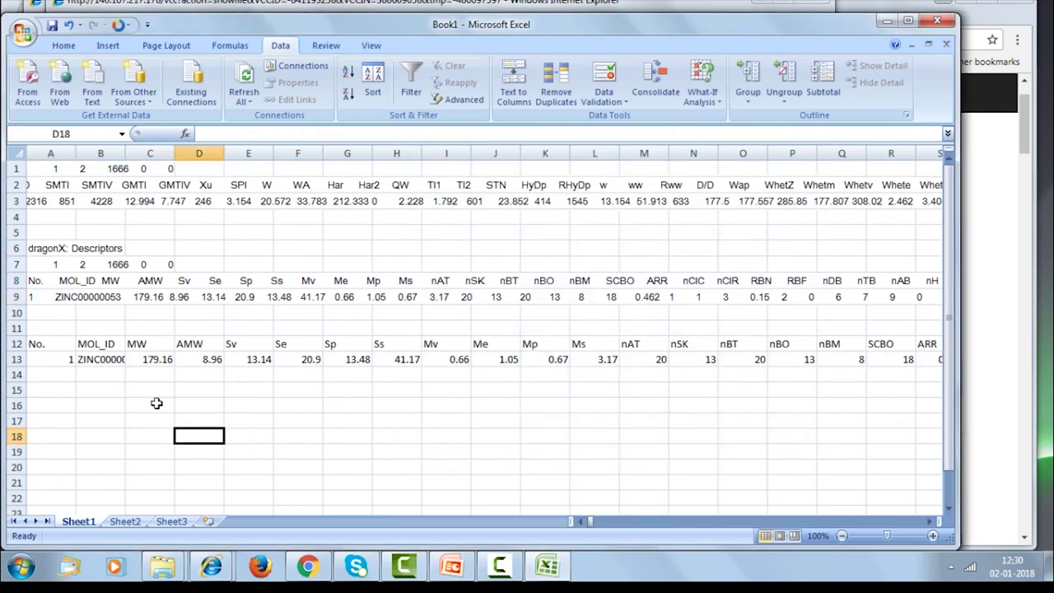
- Center the column-separated descriptor names and values in rows 12 and 13
click(148, 358)
click(137, 346)
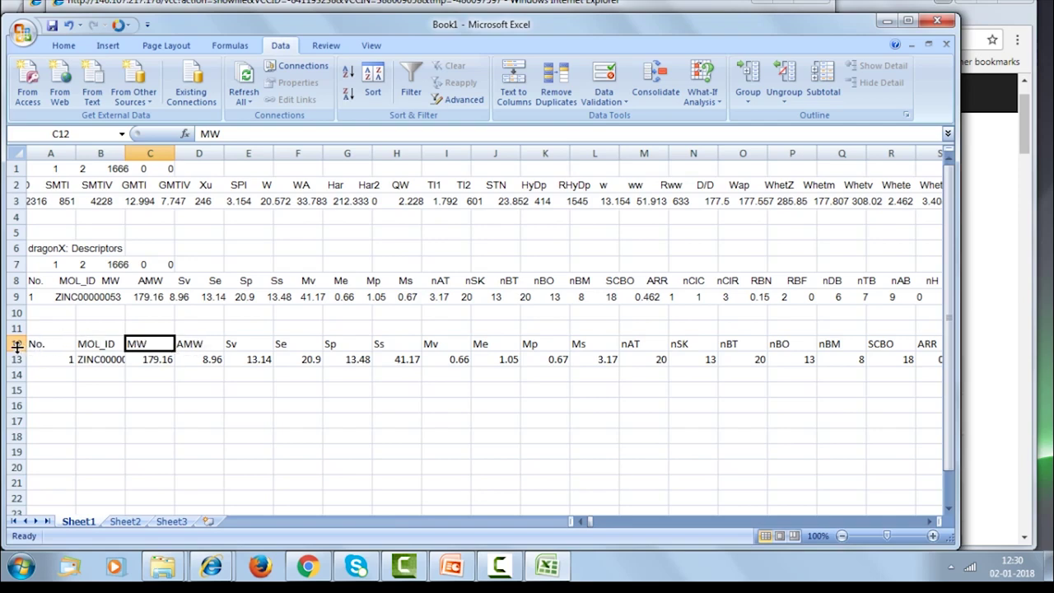
drag(14, 344, 15, 359)
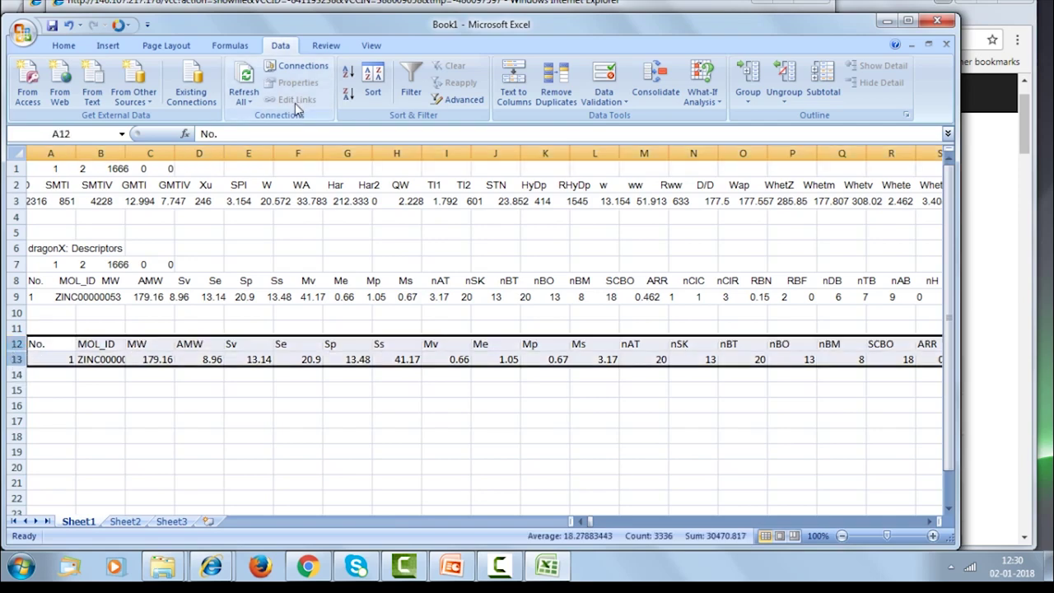
click(63, 46)
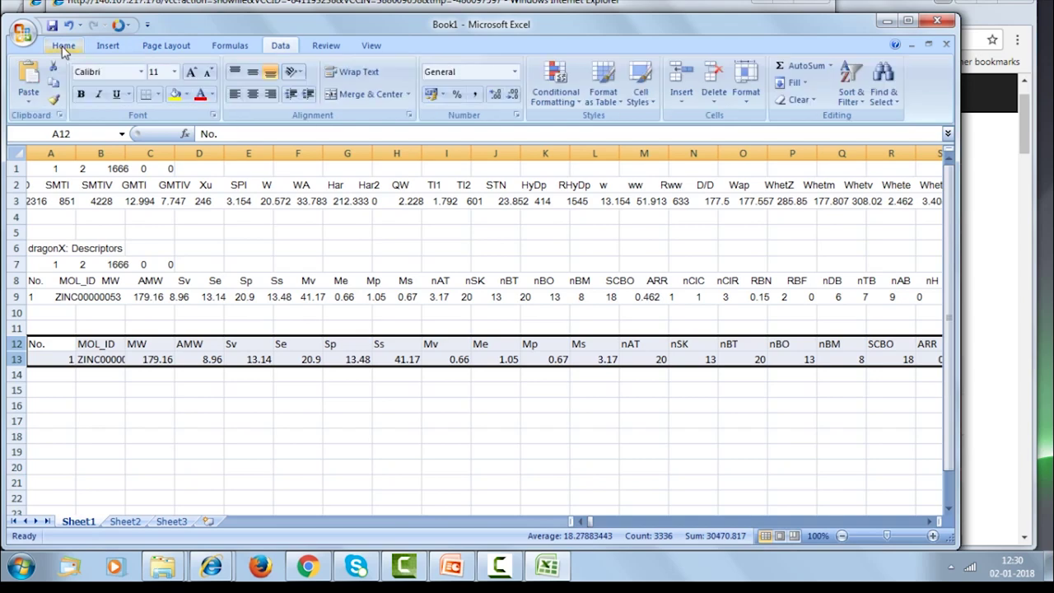
click(253, 94)
click(261, 459)
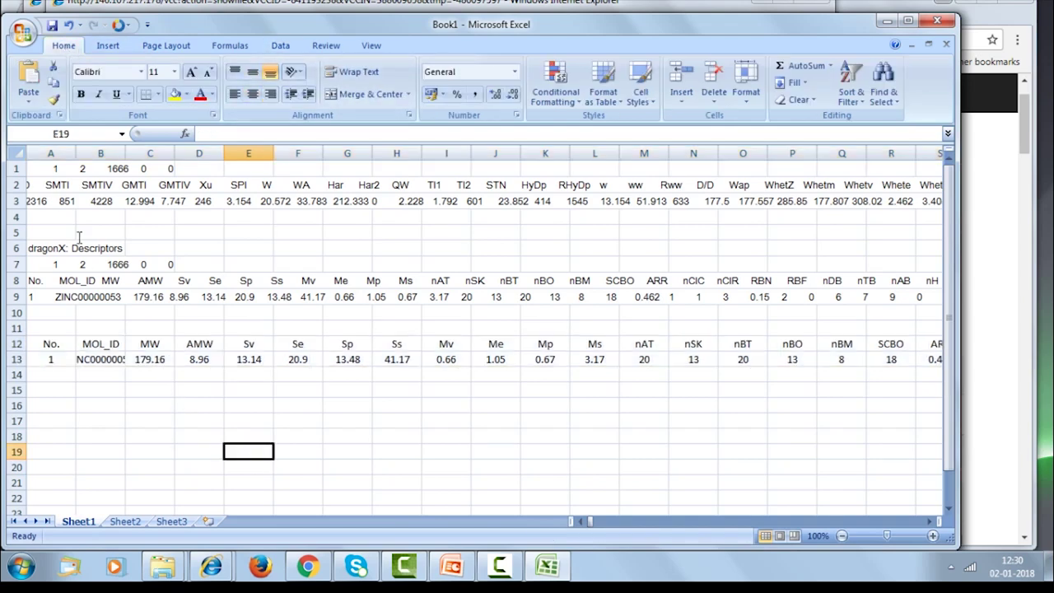
drag(17, 169, 23, 295)
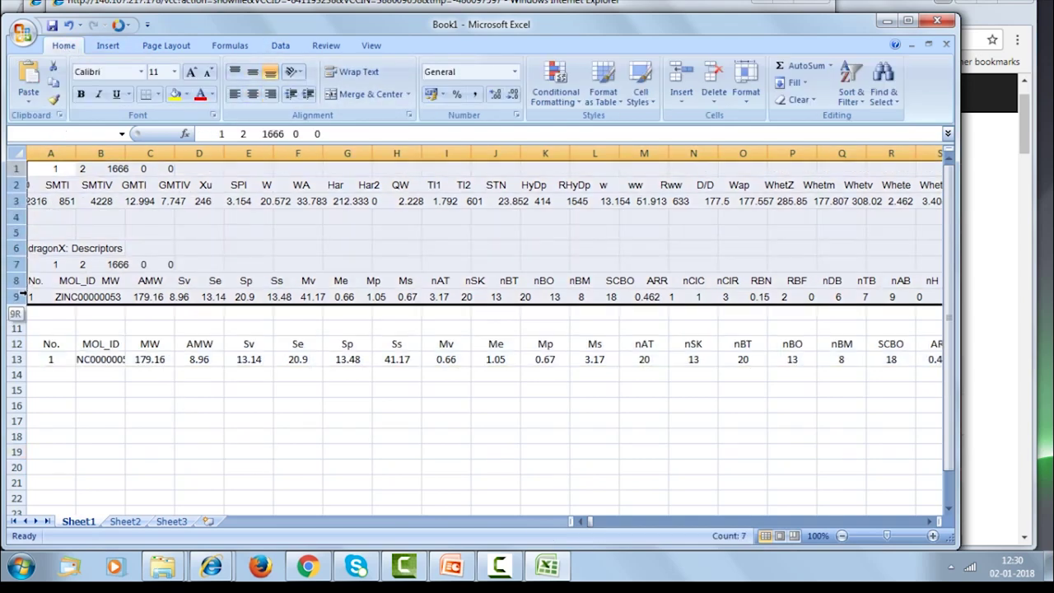
right_click(25, 298)
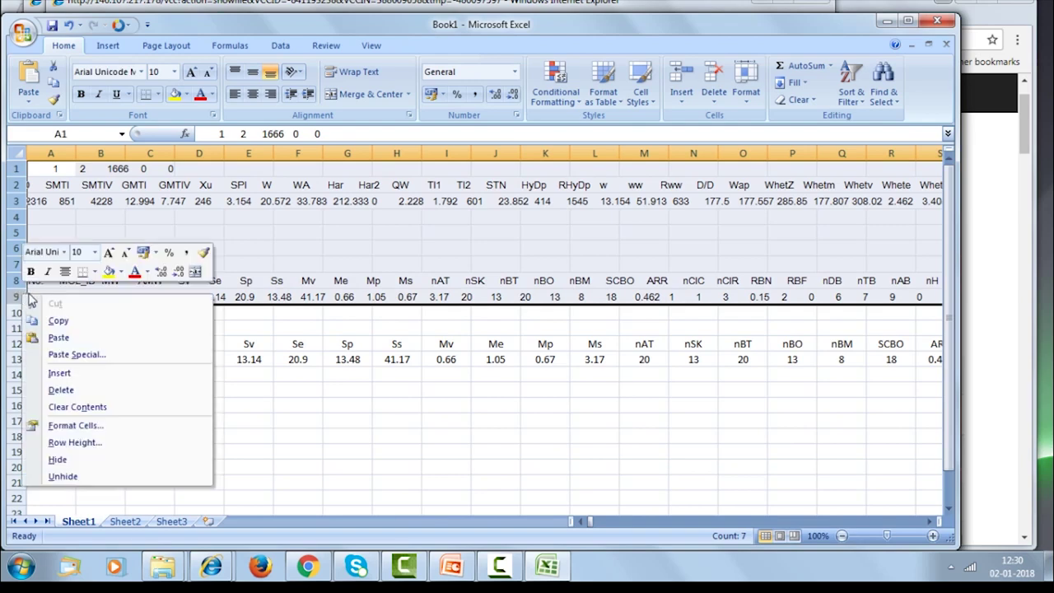
click(66, 378)
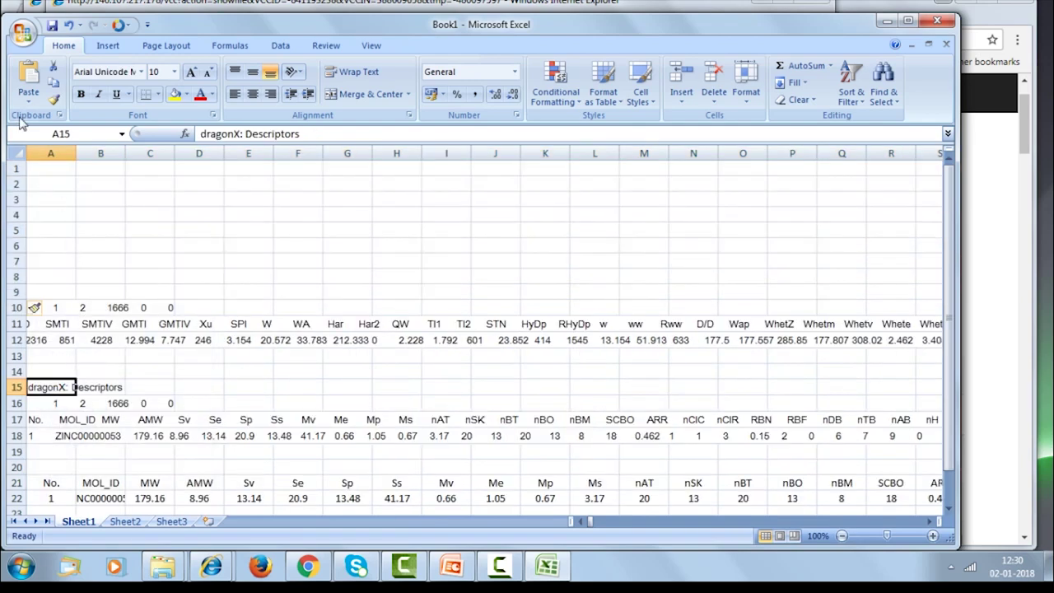
click(70, 25)
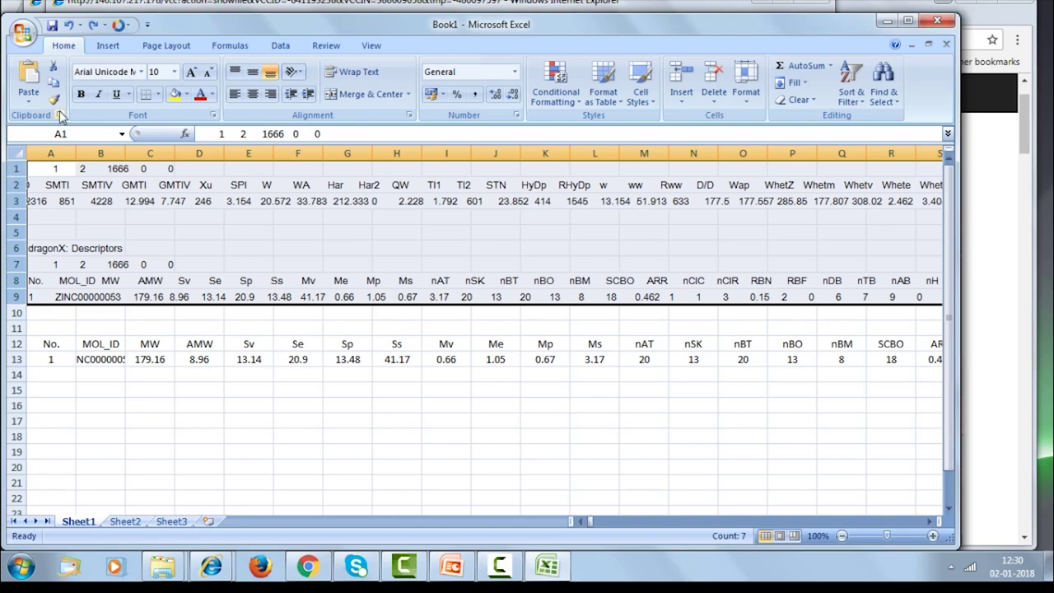
- Delete rows 1 to 9 with the unseparated descriptor text above the column-separated table
right_click(19, 203)
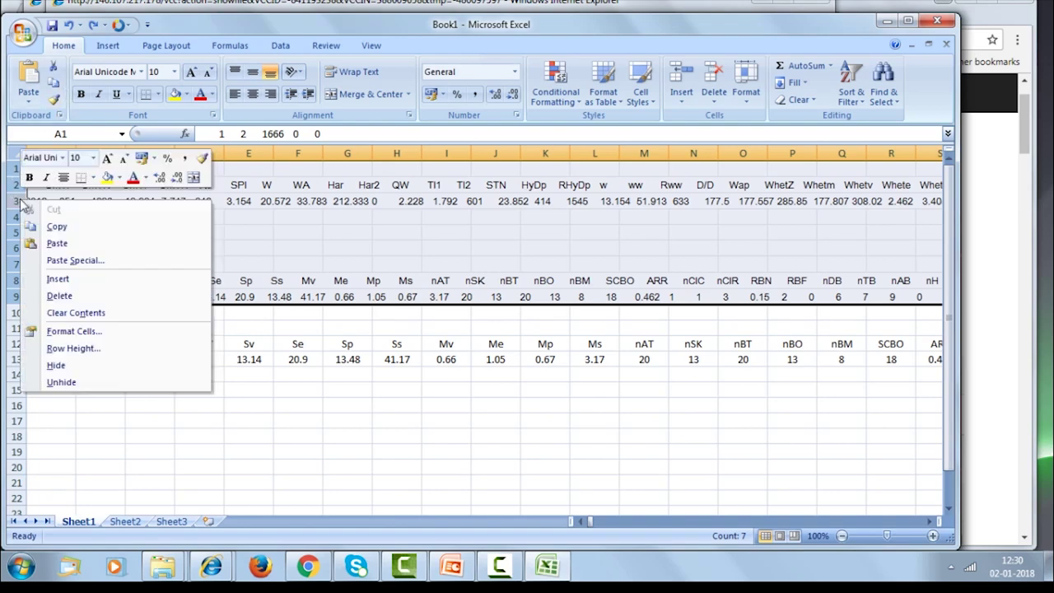
click(69, 296)
click(322, 430)
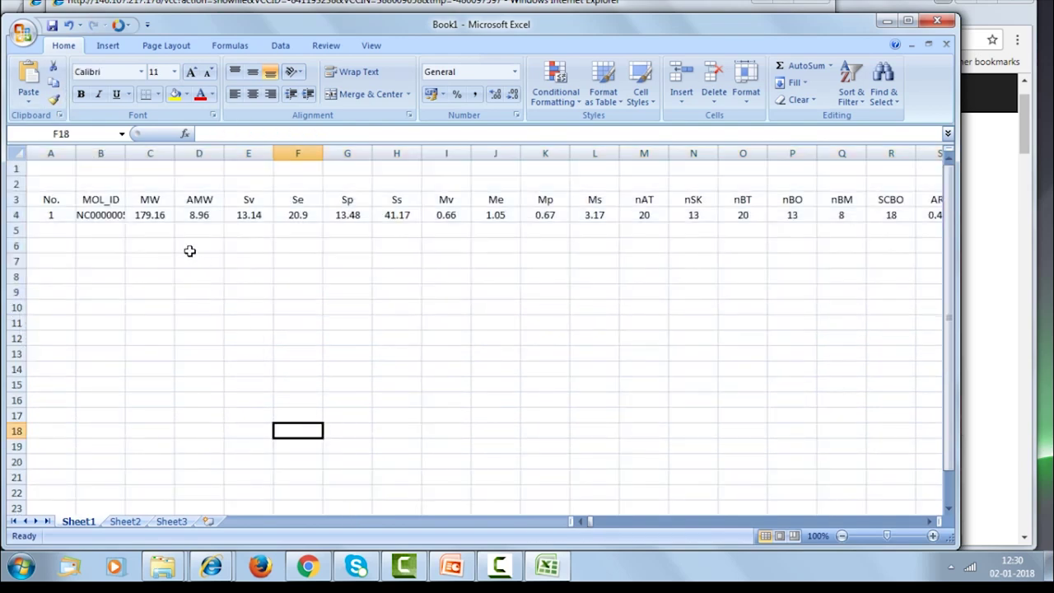
- Examine the separated descriptor values along row 4 one by one, from MW in C4 through GNar in BF4
click(150, 215)
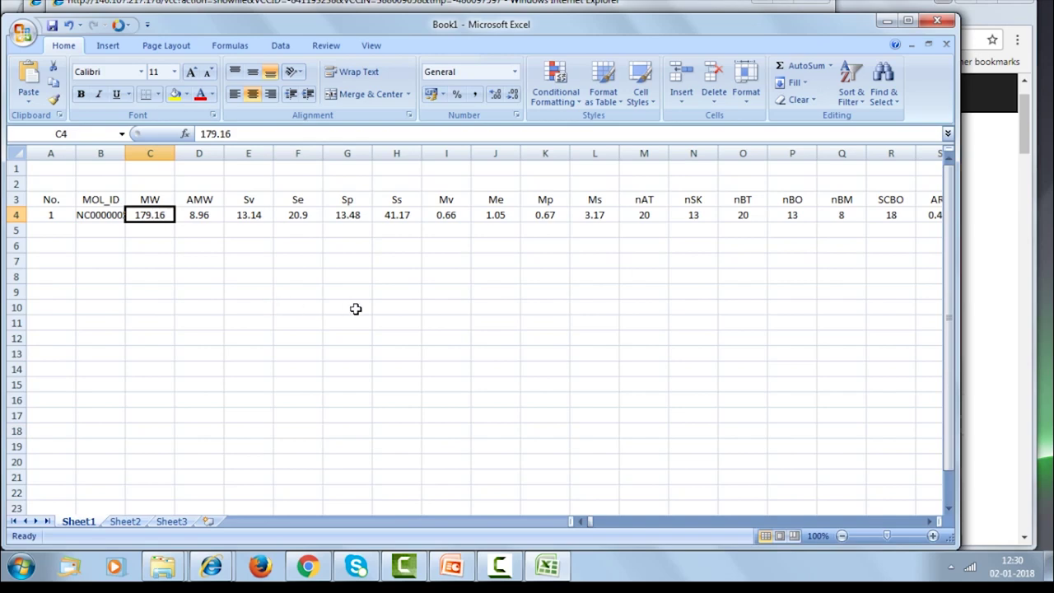
key(Right)
key(Right)
key(Right)
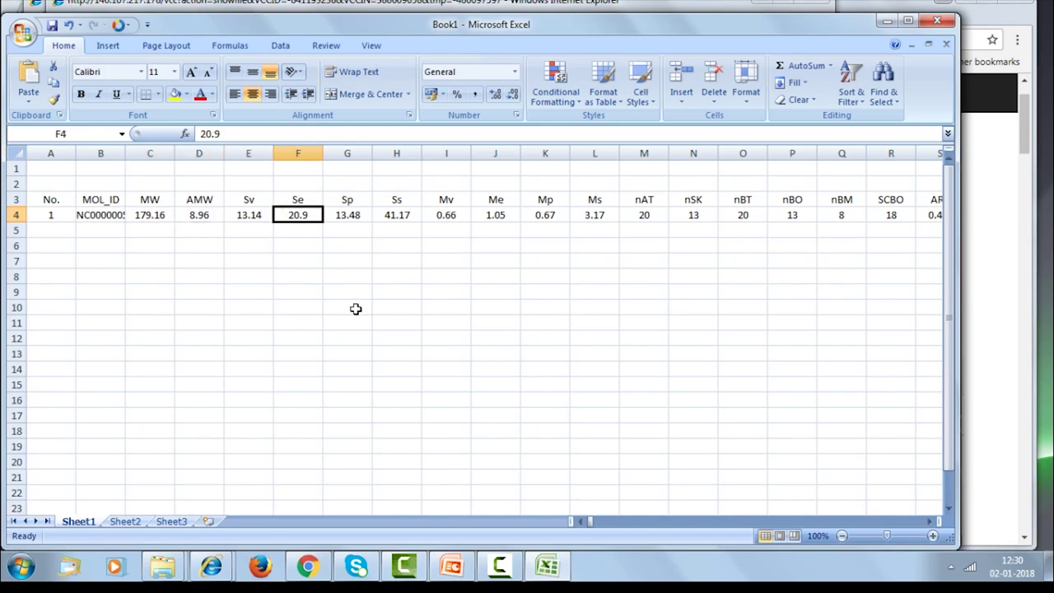
key(Right)
key(Right)
key(Right)
key(Right)
key(Right)
key(Right)
key(Right)
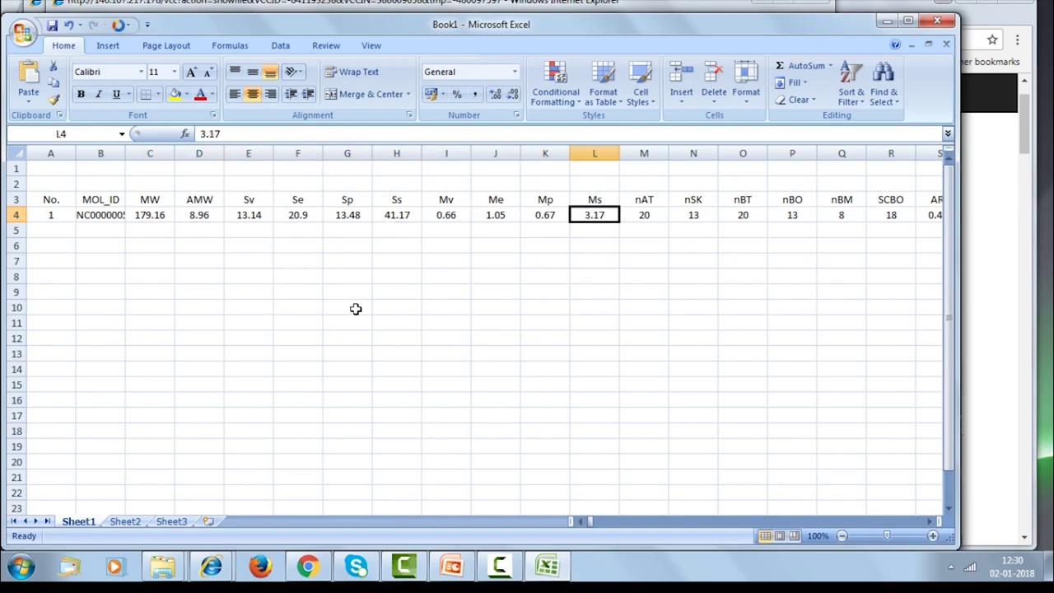
key(Right)
key(Right)
key(Right)
key(Right)
key(Right)
key(Right)
key(Right)
key(Right)
key(Right)
key(Right)
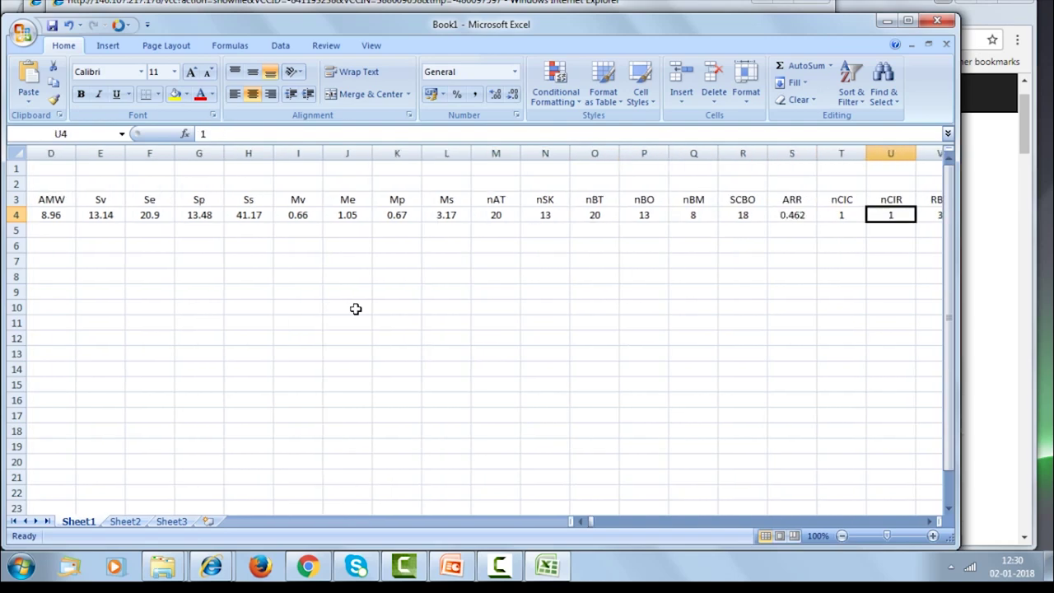
key(Right)
key(Right)
key(Right)
key(Right)
key(Right)
key(Right)
key(Right)
key(Right)
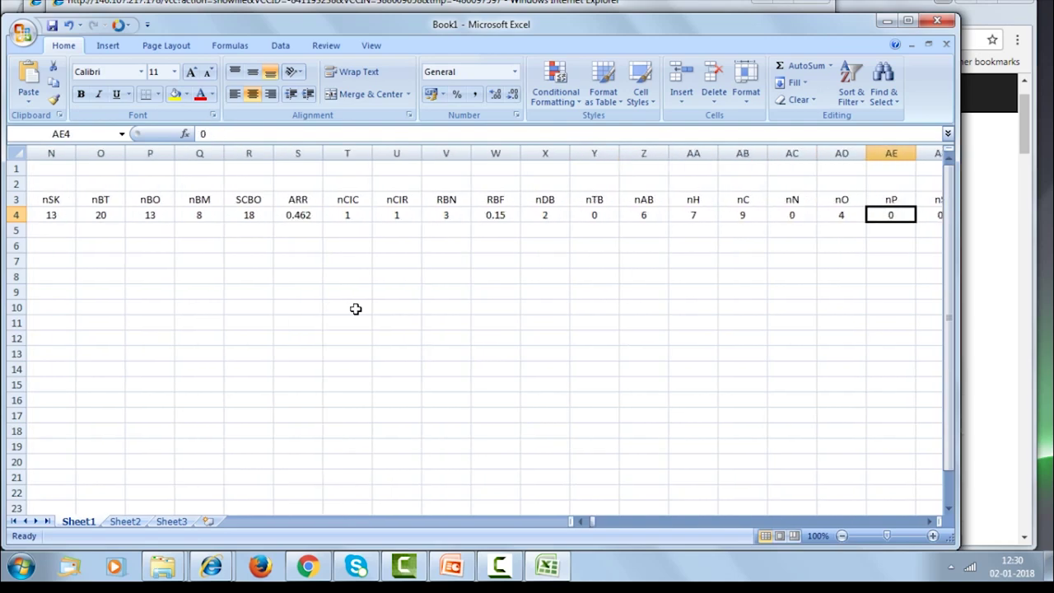
key(Left)
key(Left)
key(Left)
key(Right)
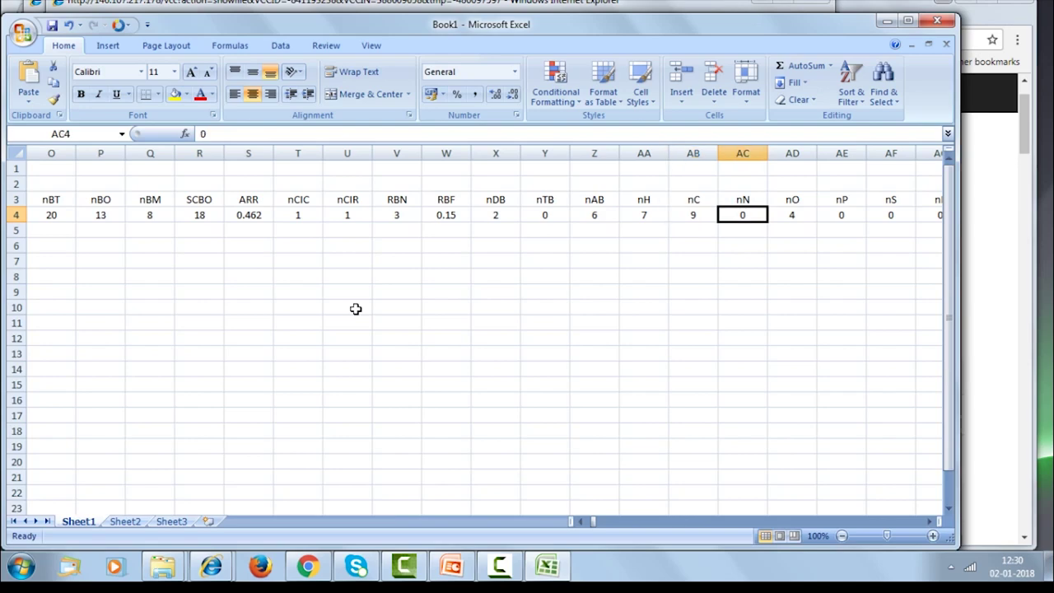
key(Right)
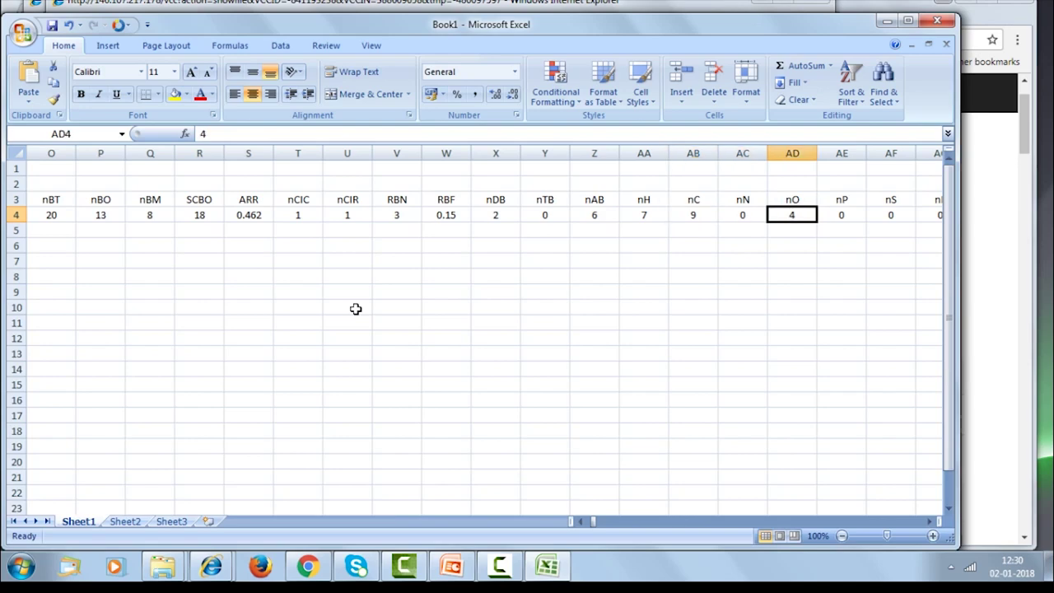
key(Right)
key(Right)
key(Right)
key(Right)
key(Right)
key(Right)
key(Right)
key(Right)
key(Right)
key(Right)
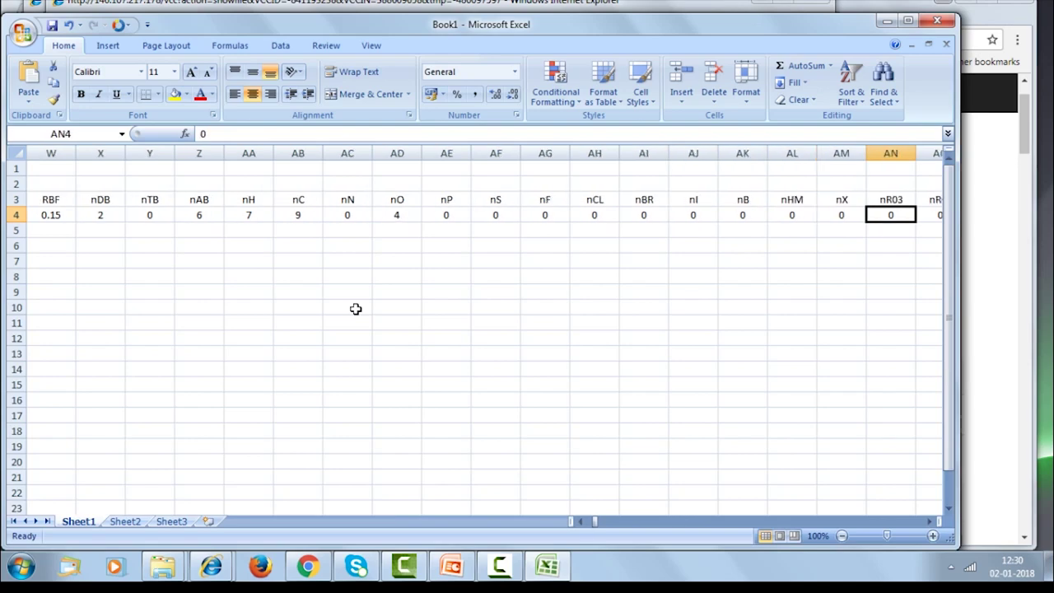
key(Right)
key(Right)
key(Right)
key(Right)
key(Right)
key(Right)
key(Right)
key(Right)
key(Right)
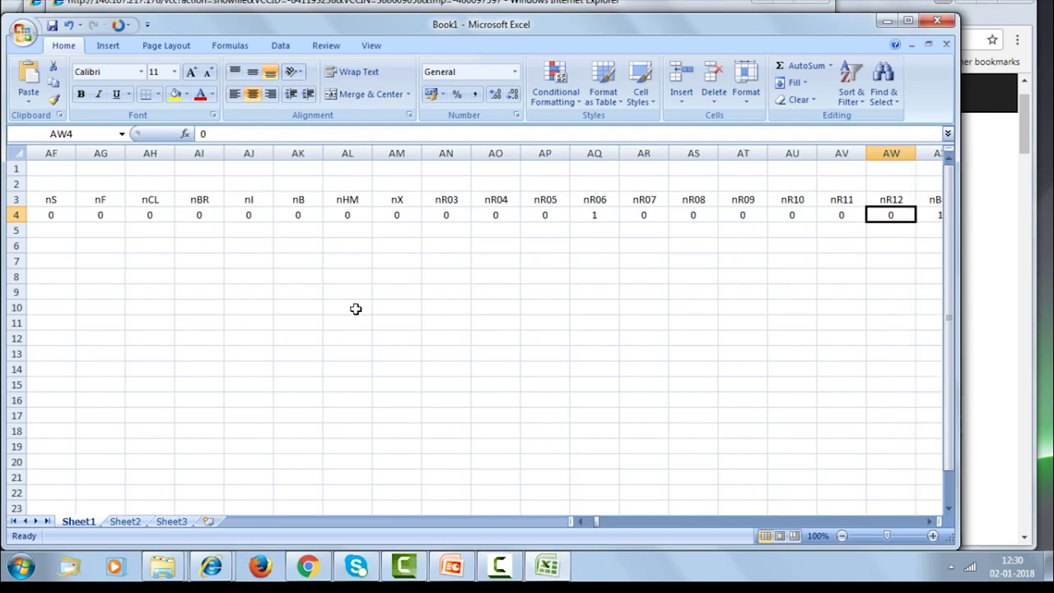
key(Right)
key(Right)
key(Right)
key(Right)
key(Right)
key(Right)
key(Right)
key(Right)
key(Right)
- Jump to the last filled column of row 4 and examine the ALOGPS_logP and ALOGPS_logS names and values
key(End)
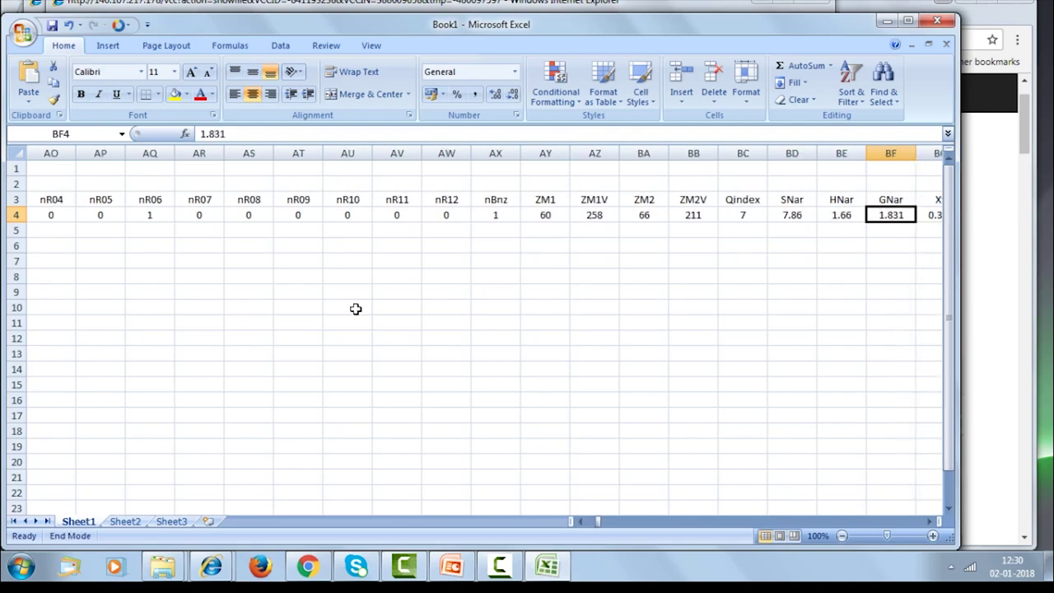
key(Right)
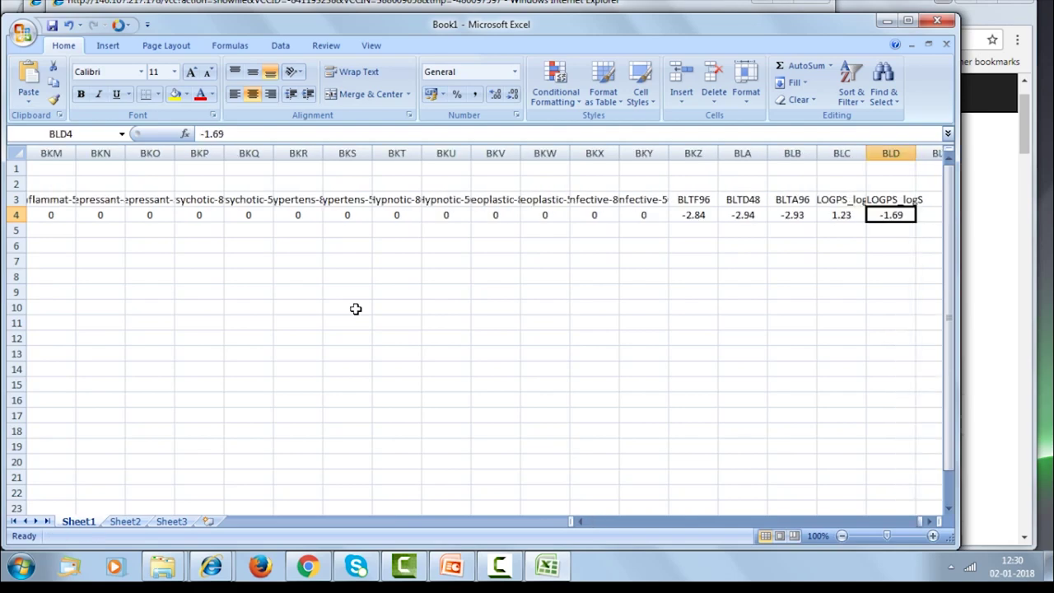
key(Left)
key(Right)
key(Right)
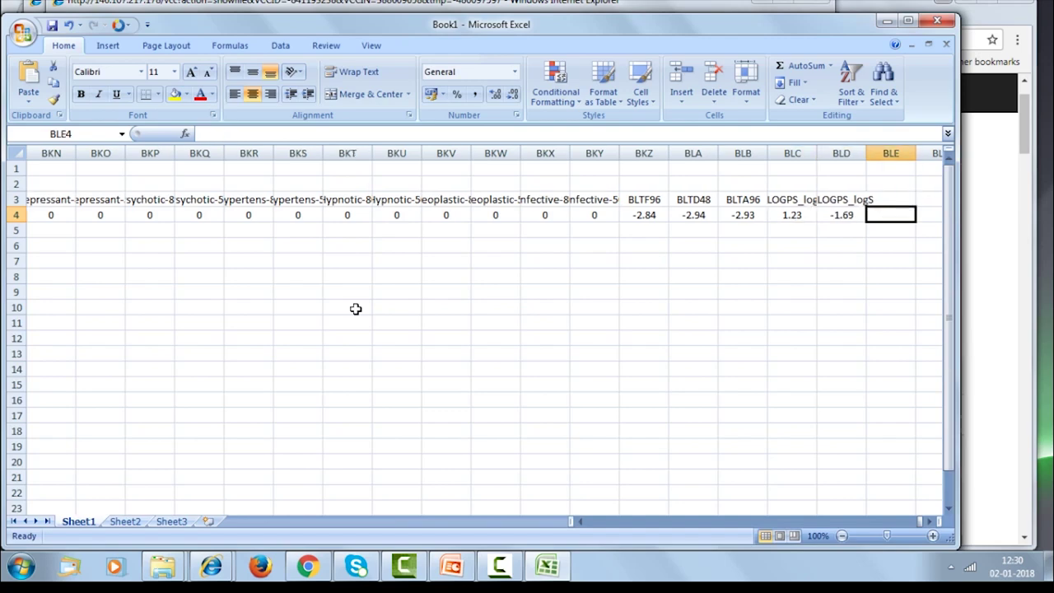
key(Left)
key(Left)
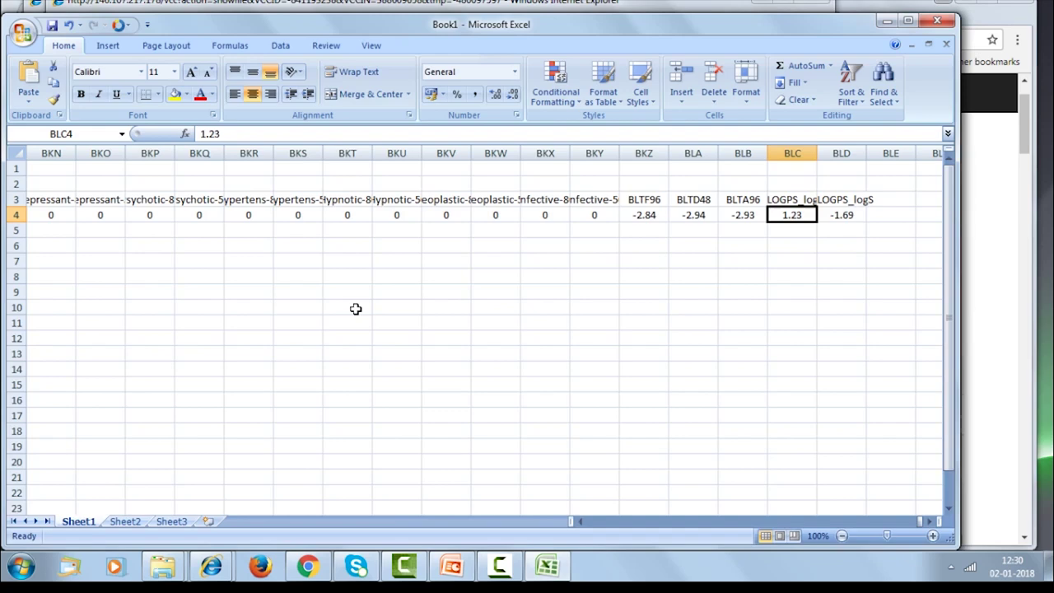
key(Up)
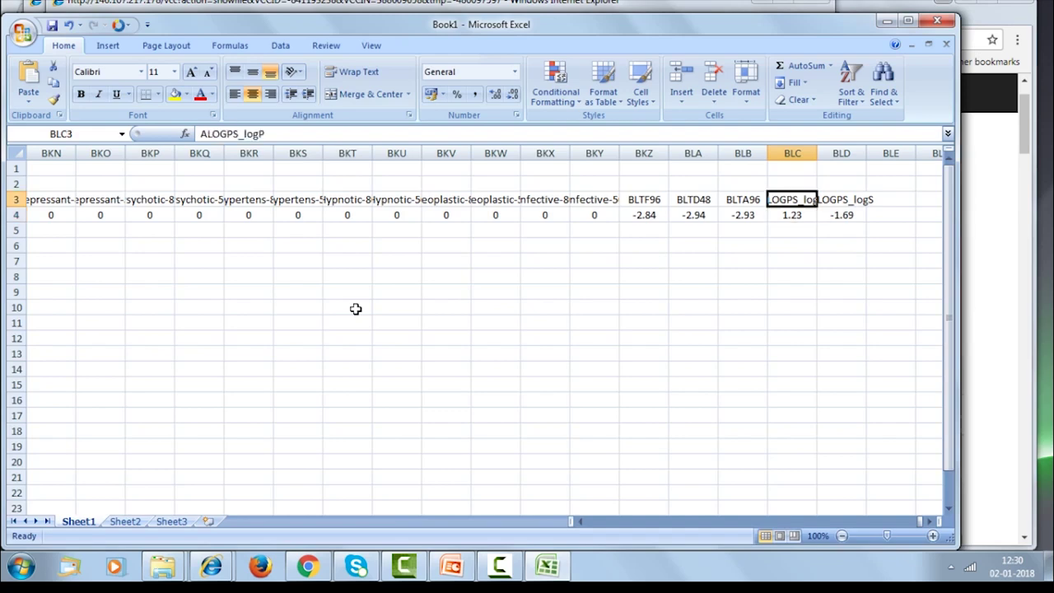
key(Right)
key(Down)
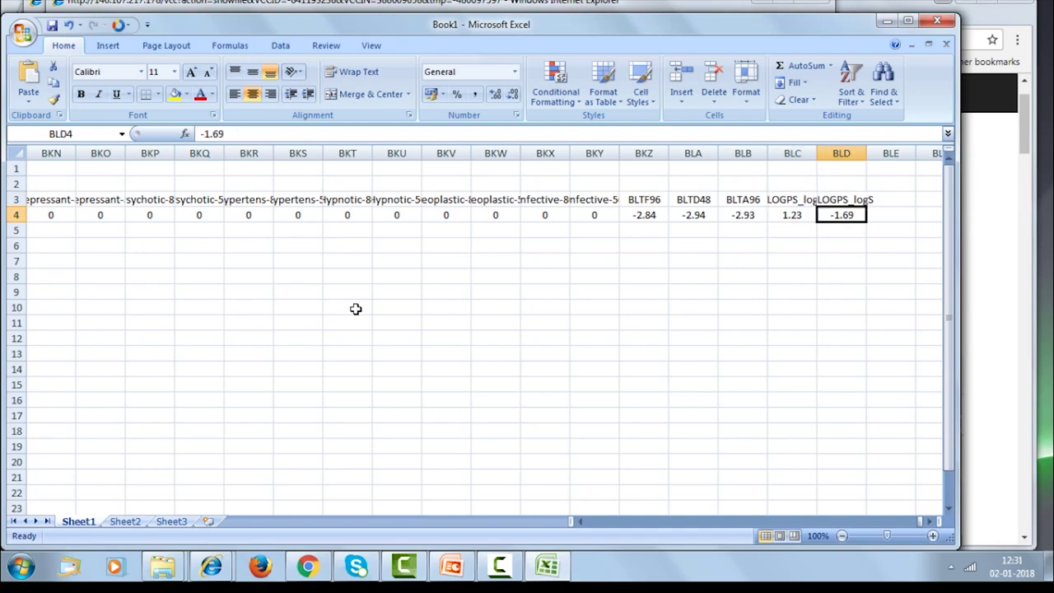
- Examine the descriptor names and values backward along row 4, one column at a time, from ALOGPS_logS in BLD4 to R7p+ in AYU4
key(Left)
key(Left)
key(Left)
key(Left)
key(Left)
key(Left)
key(Left)
key(Left)
key(Left)
key(Left)
key(Left)
key(Left)
key(Left)
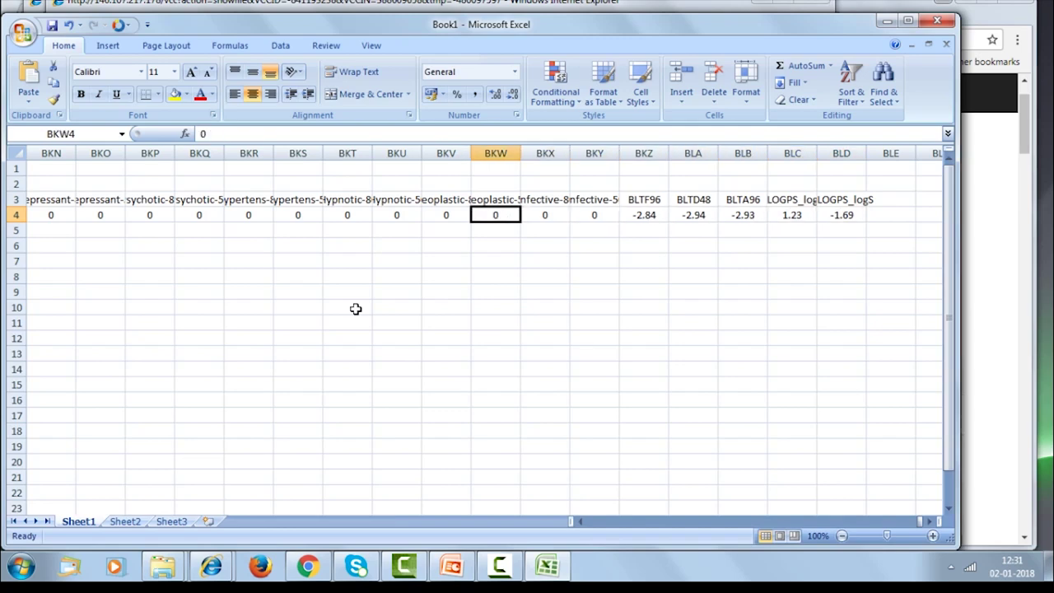
key(Left)
key(Left)
key(Left)
key(Left)
key(Left)
key(Left)
key(Left)
key(Left)
key(Left)
key(Left)
key(Left)
key(Left)
key(Left)
key(Left)
key(Left)
key(Left)
key(Left)
key(Left)
key(Left)
key(Left)
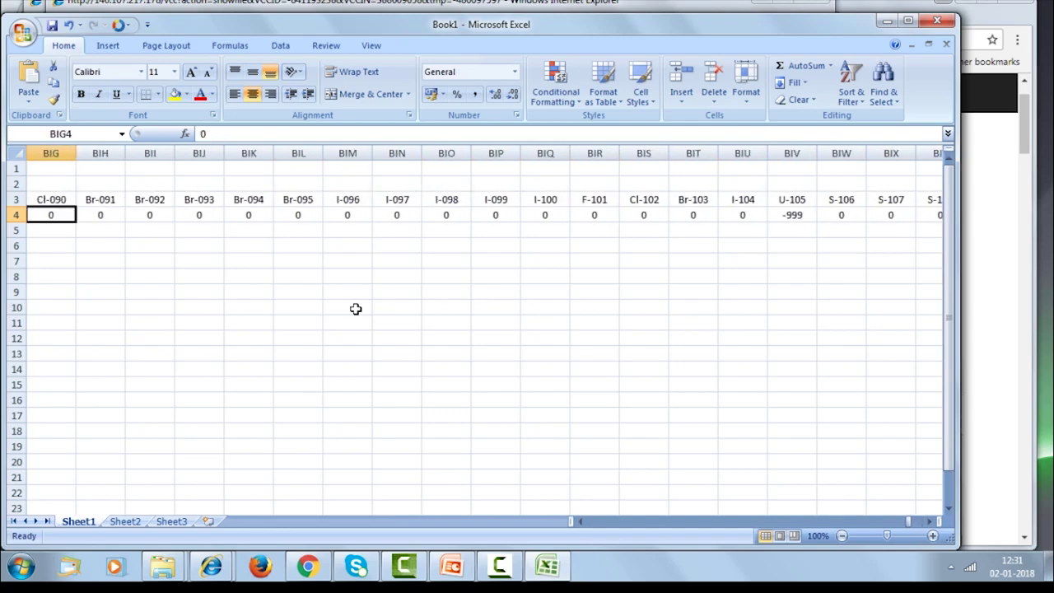
key(Left)
key(Left)
key(Left)
key(Left)
key(Left)
key(Left)
key(Left)
key(Left)
key(Left)
key(Left)
key(Left)
key(Left)
key(Left)
key(Left)
key(Left)
key(Left)
key(Left)
key(Left)
key(Left)
key(Left)
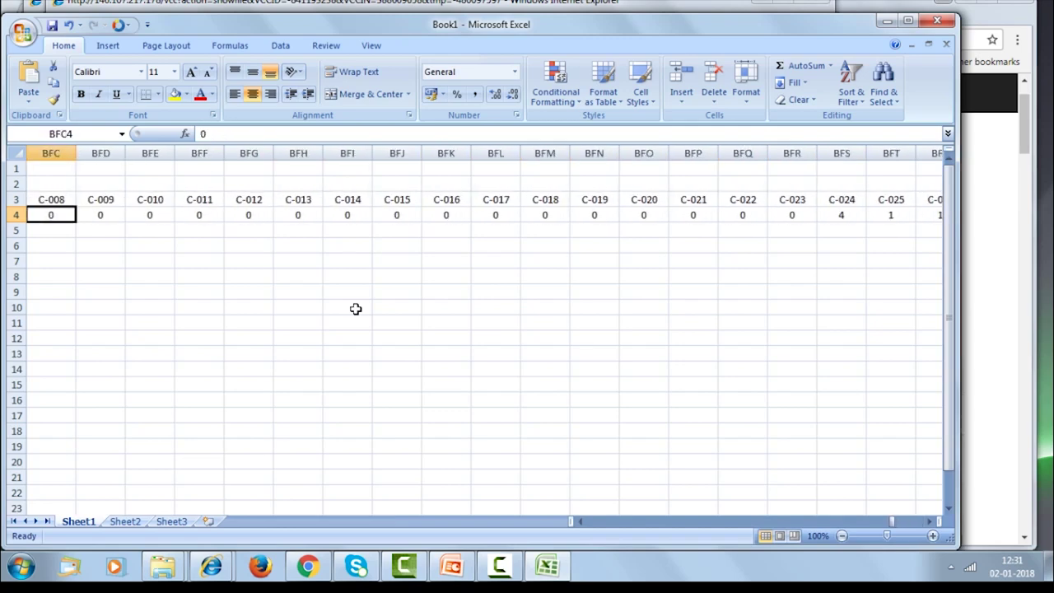
key(Left)
key(Left)
key(Left)
key(Left)
key(Left)
key(Left)
key(Left)
key(Left)
key(Left)
key(Left)
key(Left)
key(Left)
key(Left)
key(Left)
key(Left)
key(Left)
key(Left)
key(Left)
key(Left)
key(Left)
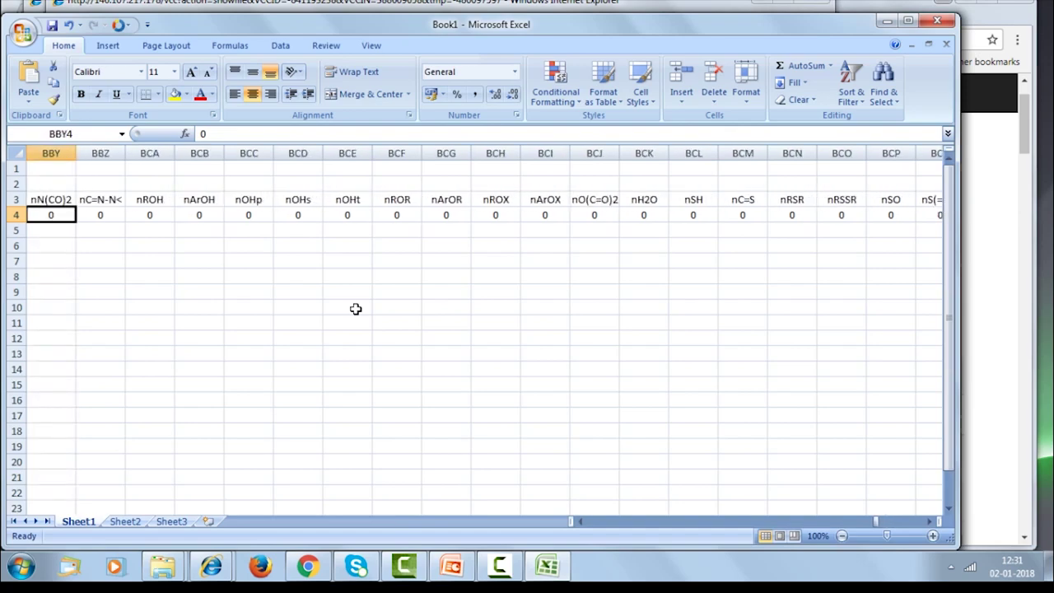
key(Left)
key(Left)
key(Left)
key(Left)
key(Left)
key(Left)
key(Left)
key(Left)
key(Left)
key(Left)
key(Left)
key(Left)
key(Left)
key(Left)
key(Left)
key(Left)
key(Left)
key(Left)
key(Left)
key(Left)
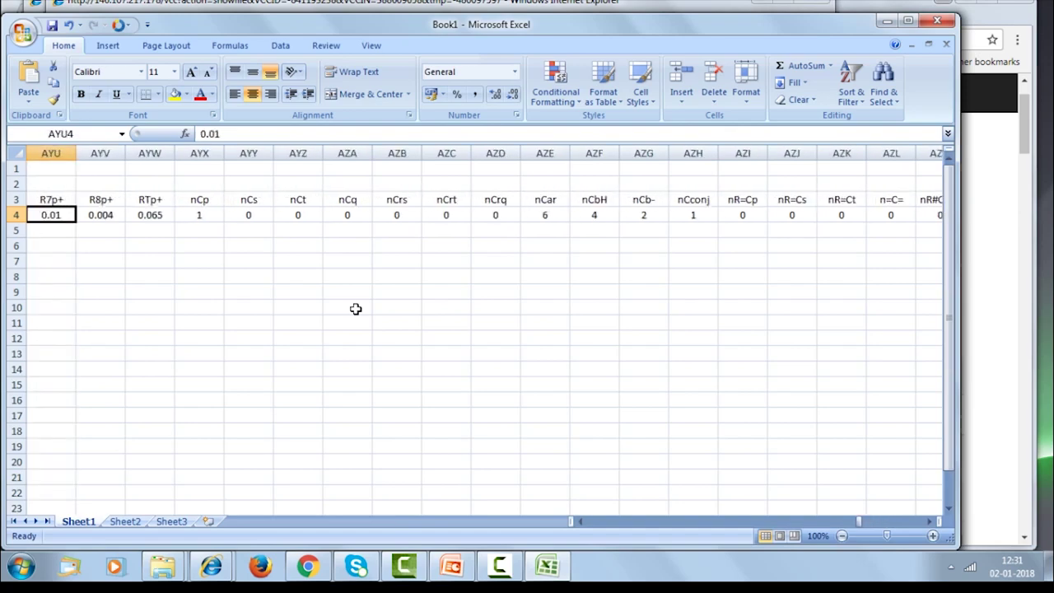
- Jump back to the first column of row 4 and select the empty cell A8 below the table
key(End)
key(Left)
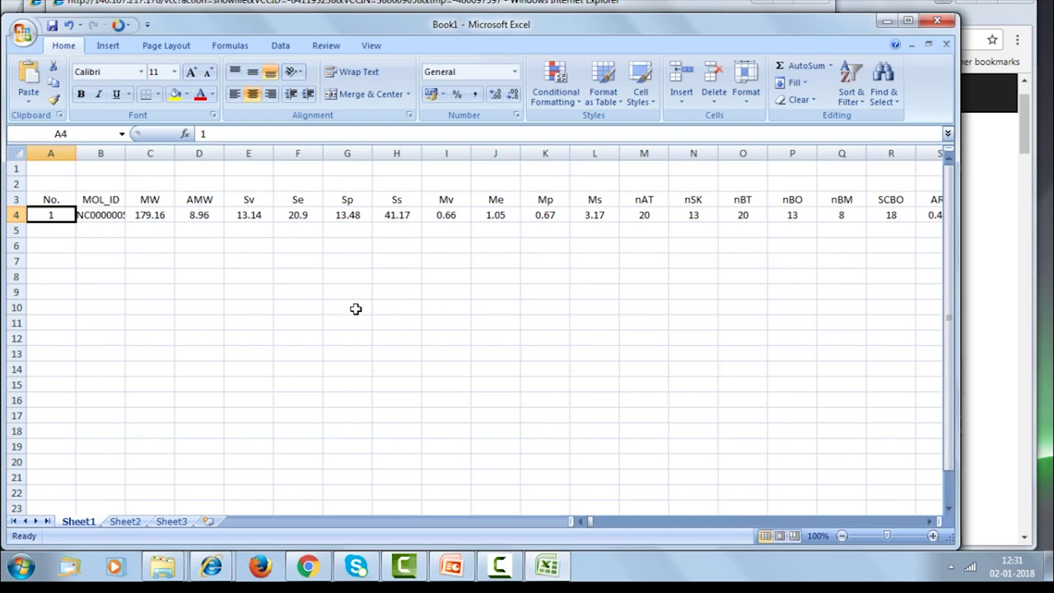
key(Down)
key(Down)
key(Down)
key(Down)
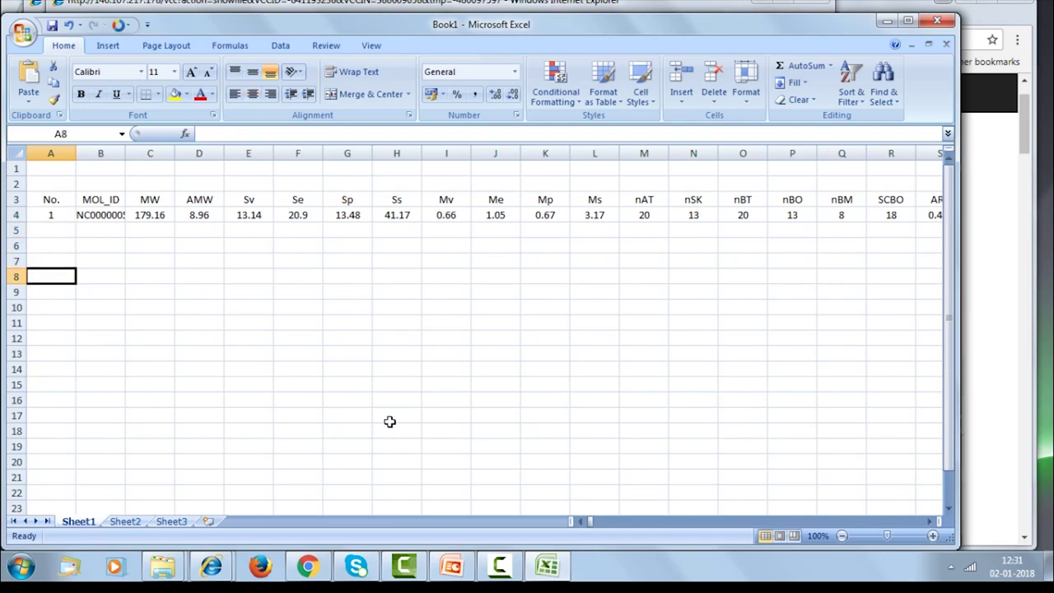
- Close the browser window with the descriptor results text and switch to the E-Dragon page in Internet Explorer
click(230, 566)
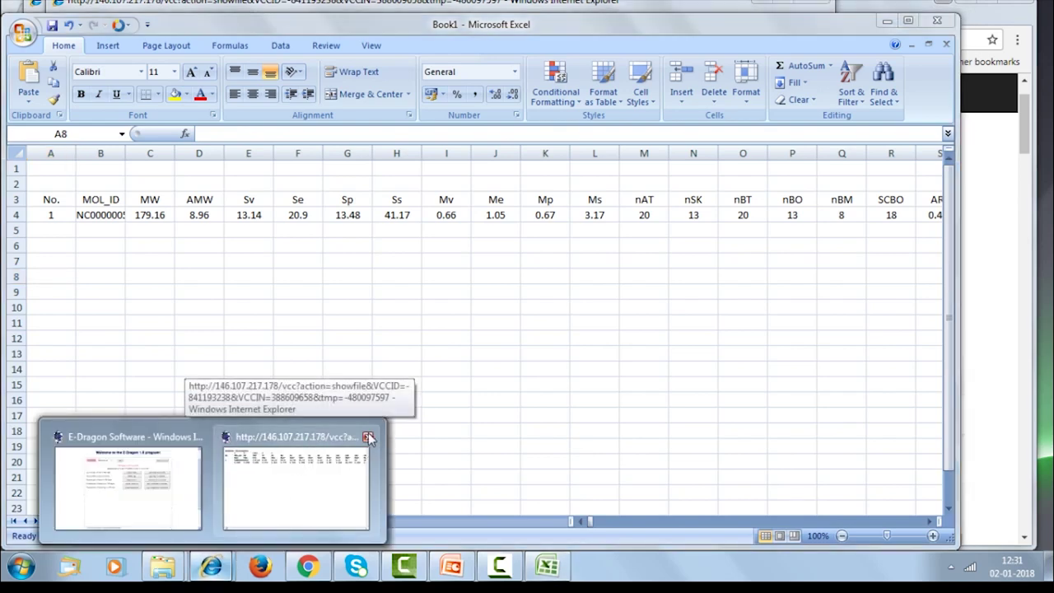
click(367, 438)
click(280, 430)
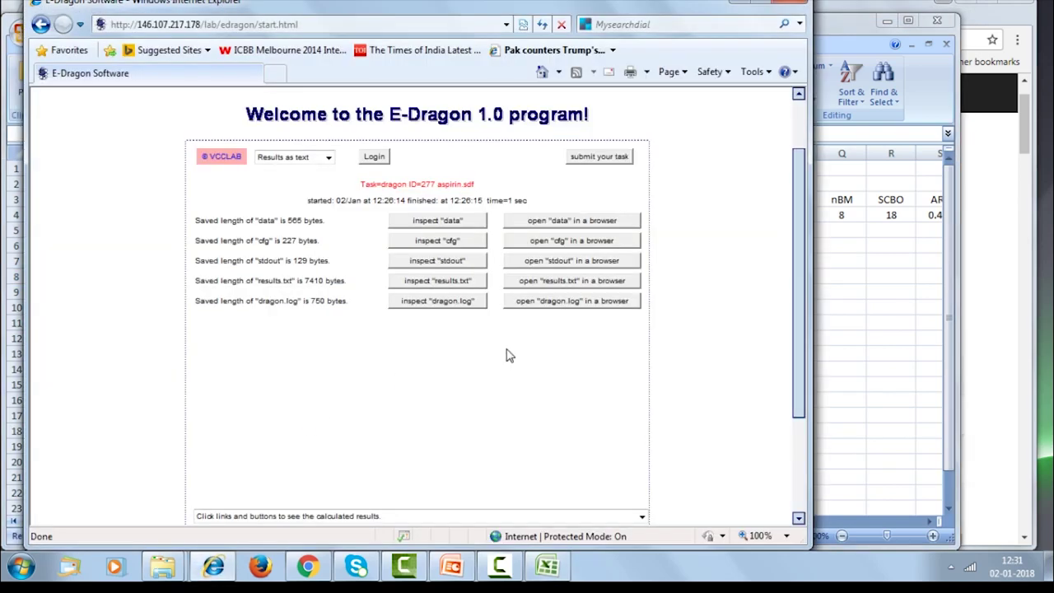
- Check the aspirin.sdf task in the E-Dragon Task Manager and switch to the Data parameters view
click(328, 157)
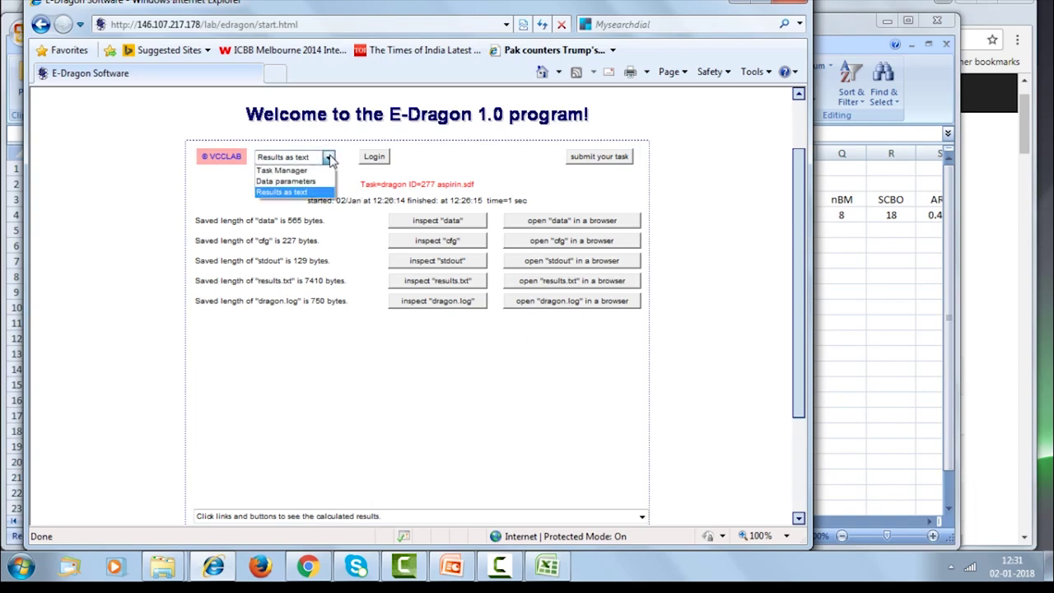
click(322, 170)
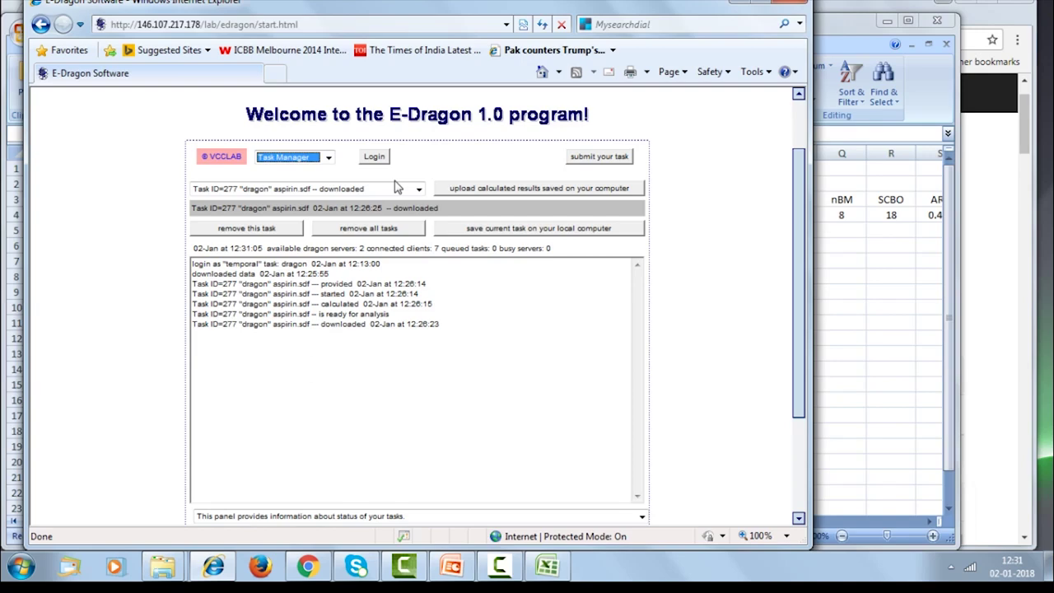
click(329, 159)
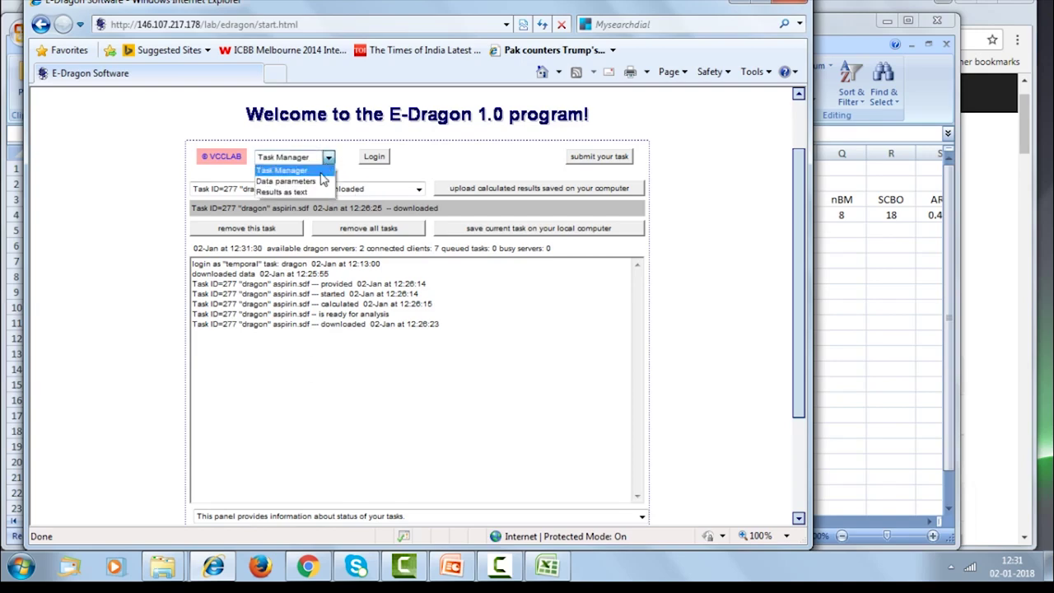
click(318, 180)
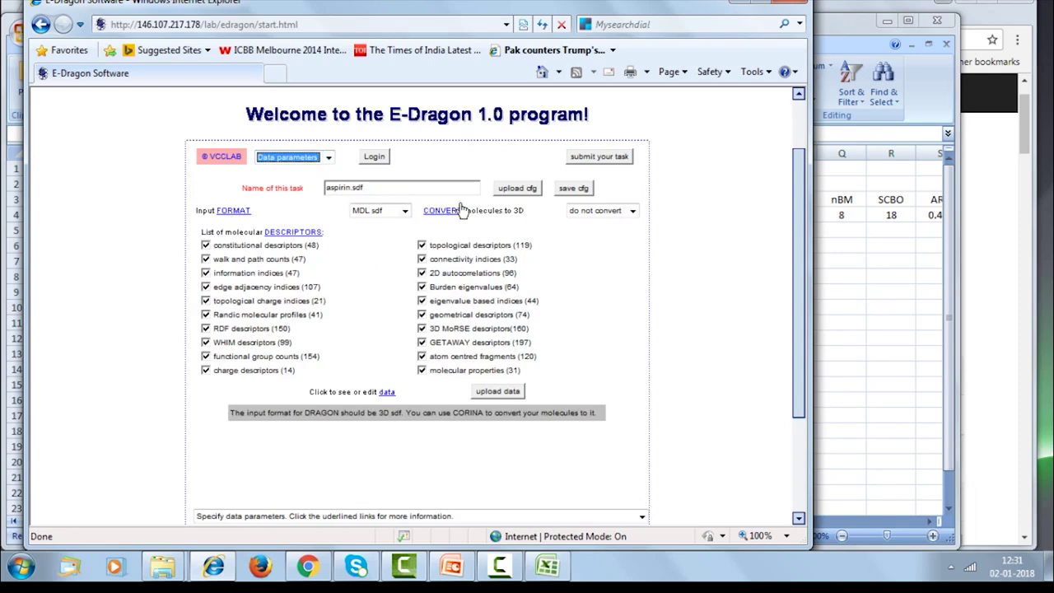
- Upload zinc_53.sdf from the QSAR infl folder as the E-Dragon data file and close the upload window
click(498, 392)
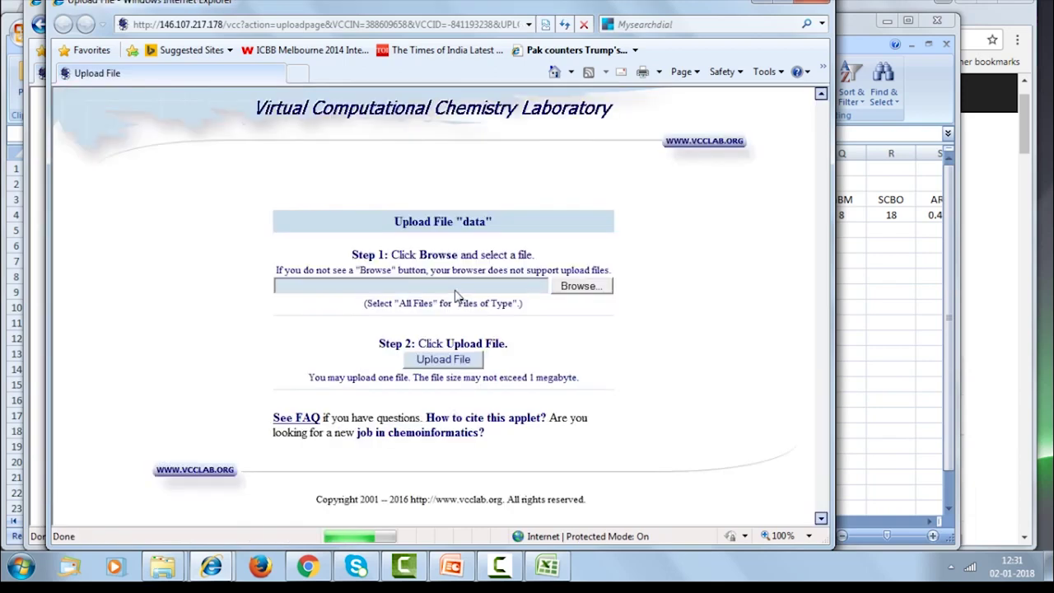
click(580, 287)
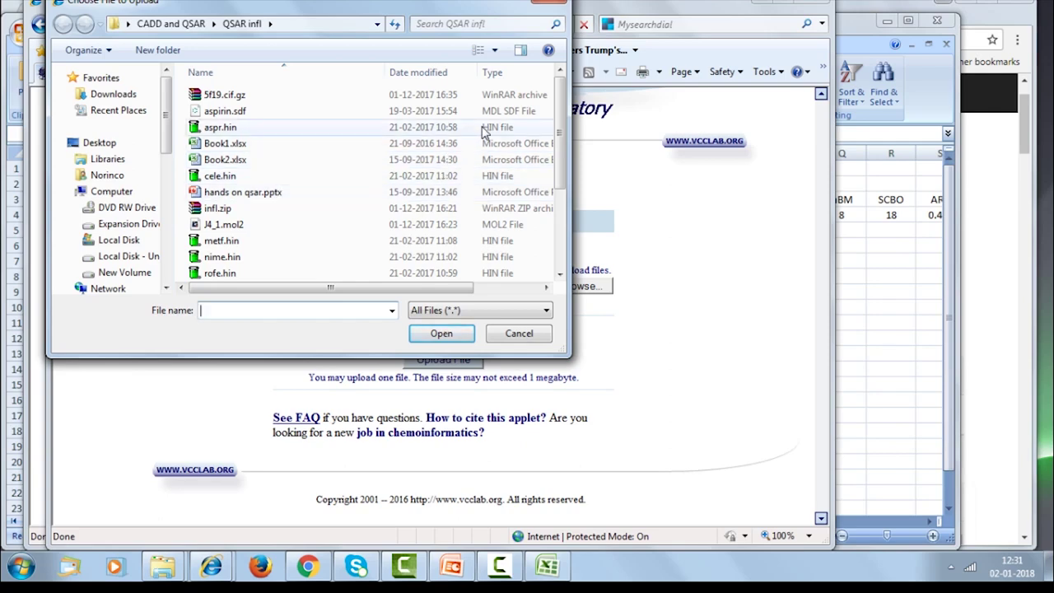
drag(563, 124, 570, 220)
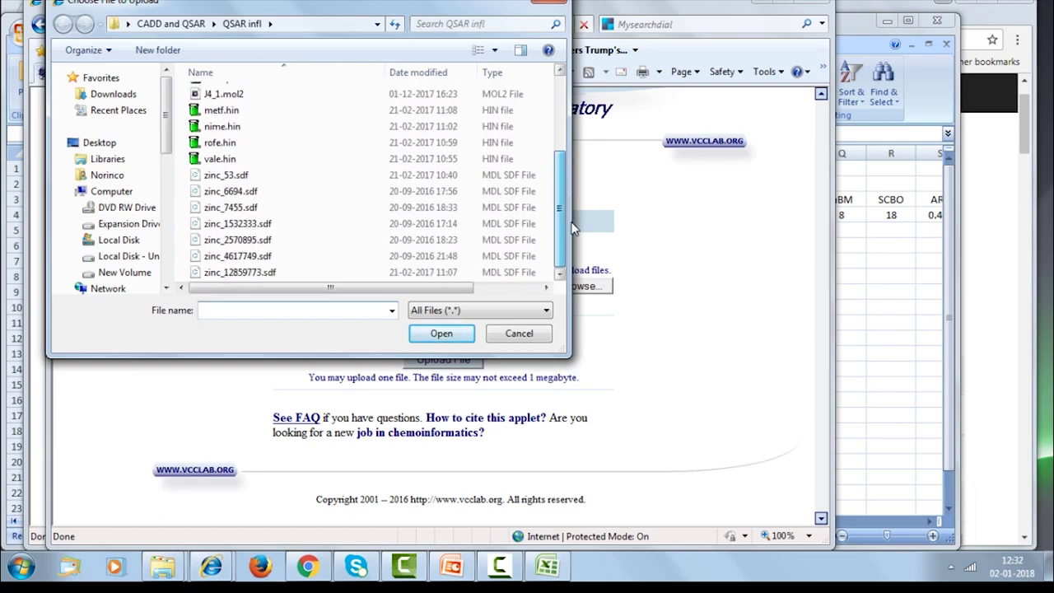
click(239, 176)
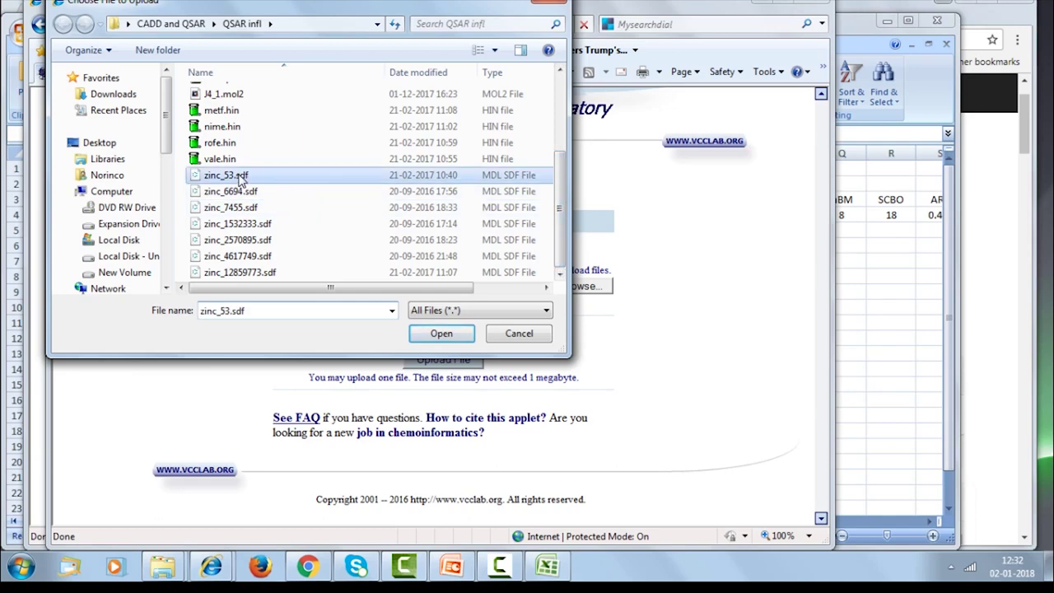
click(451, 334)
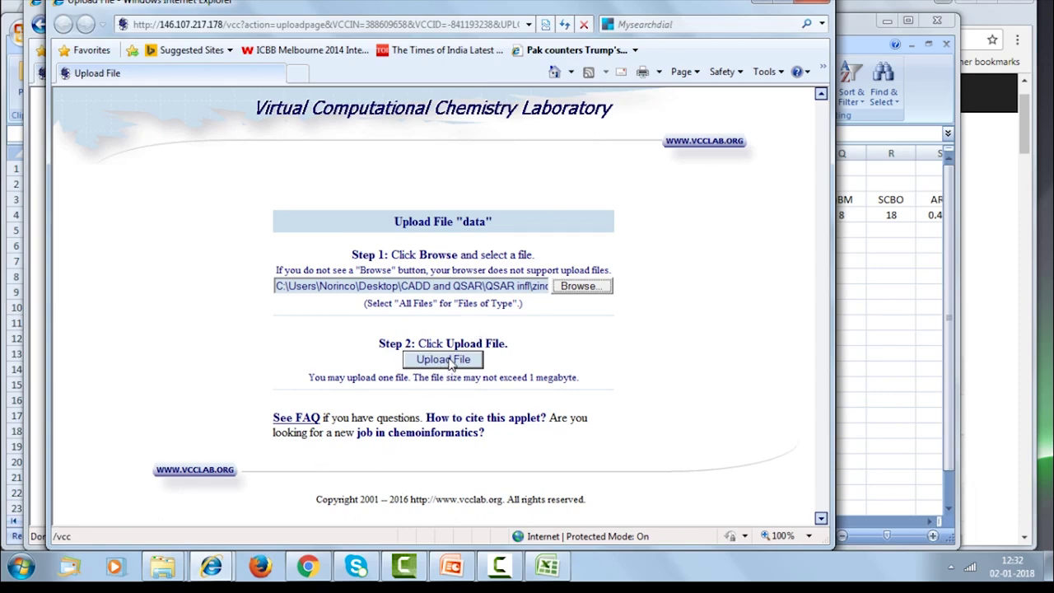
click(449, 362)
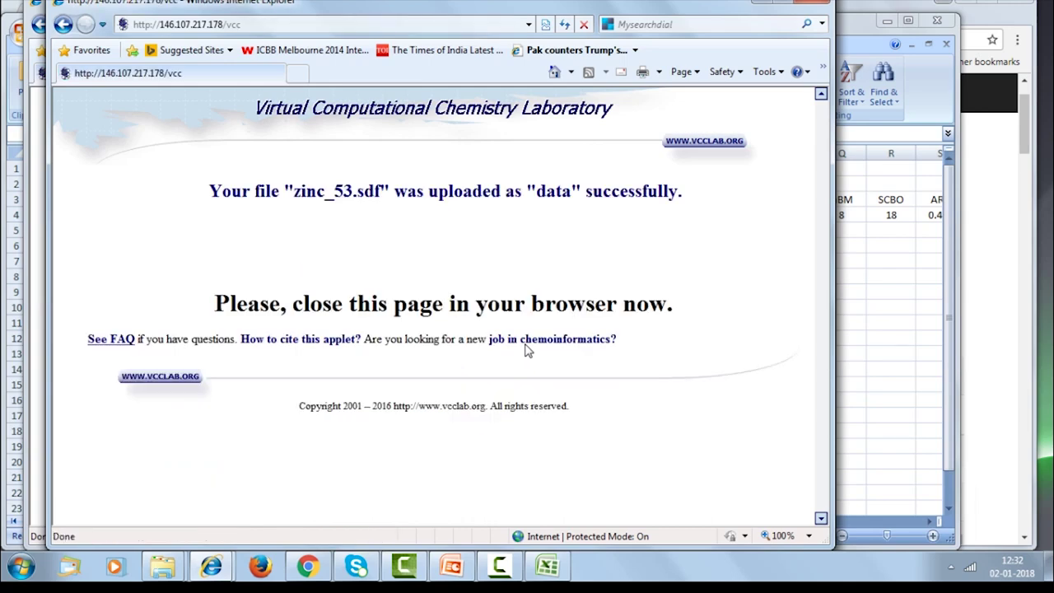
click(812, 3)
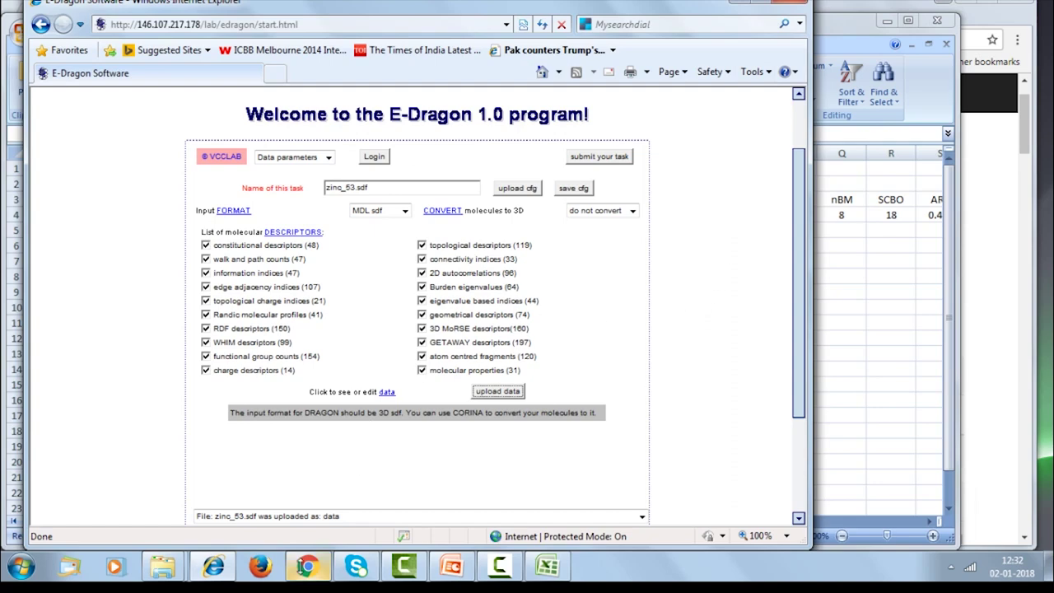
- Switch to the ZINC site in Chrome and search its substances for zinc53
click(306, 566)
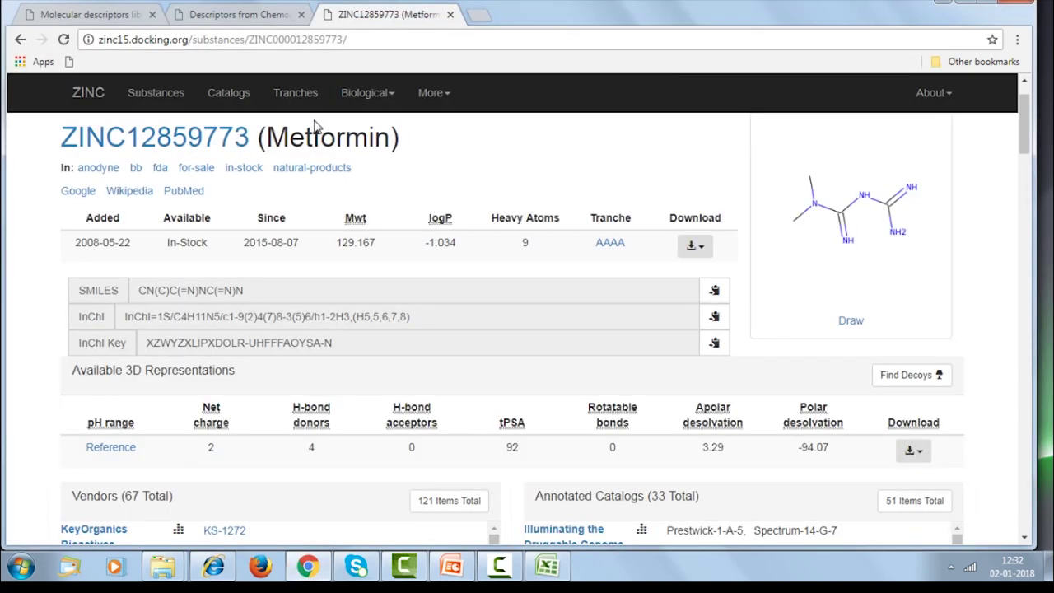
click(171, 97)
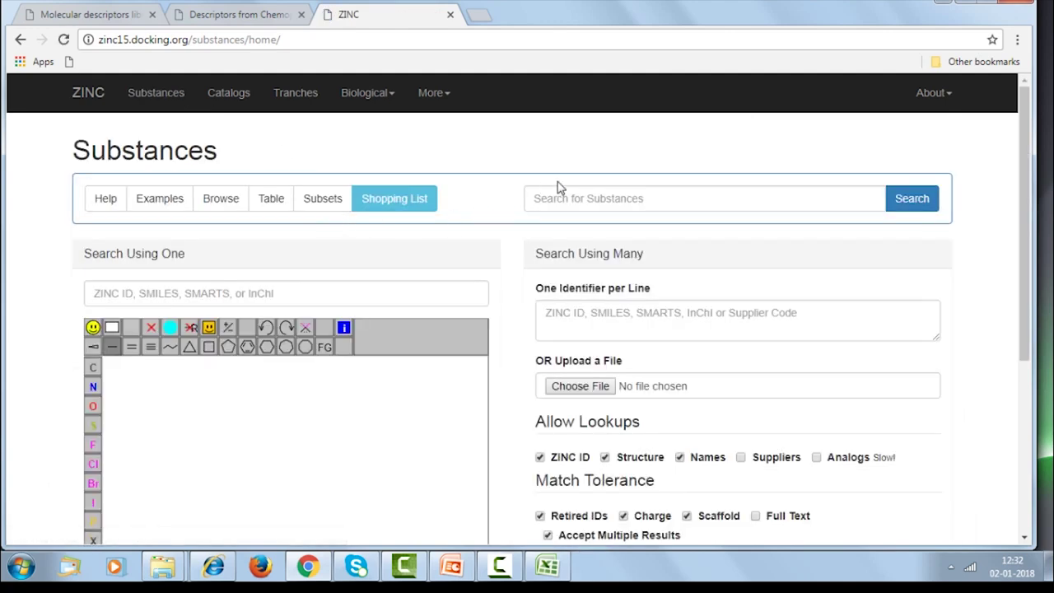
click(596, 205)
text(zinc53)
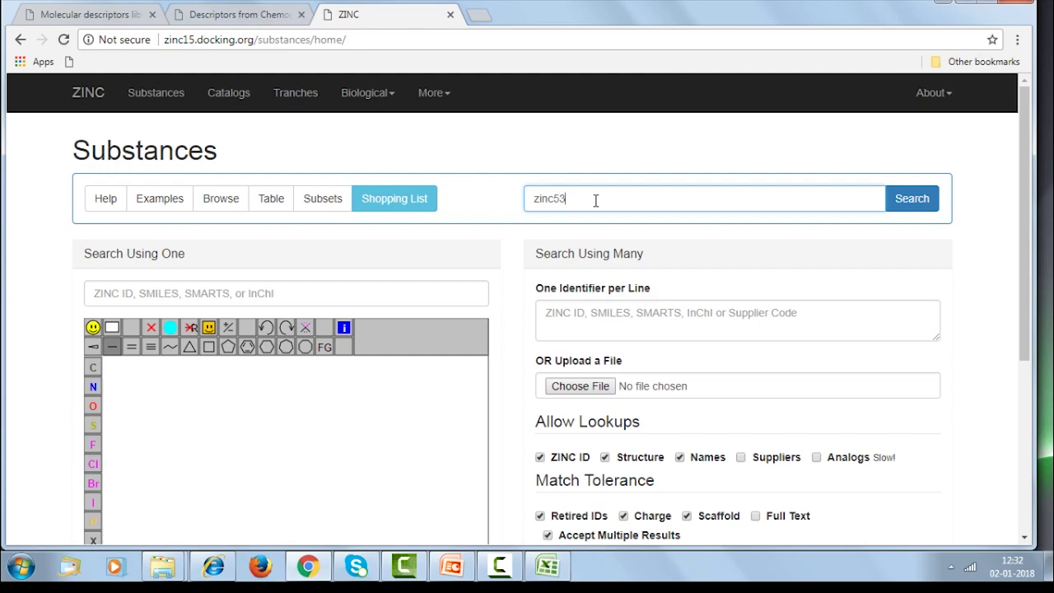
key(Return)
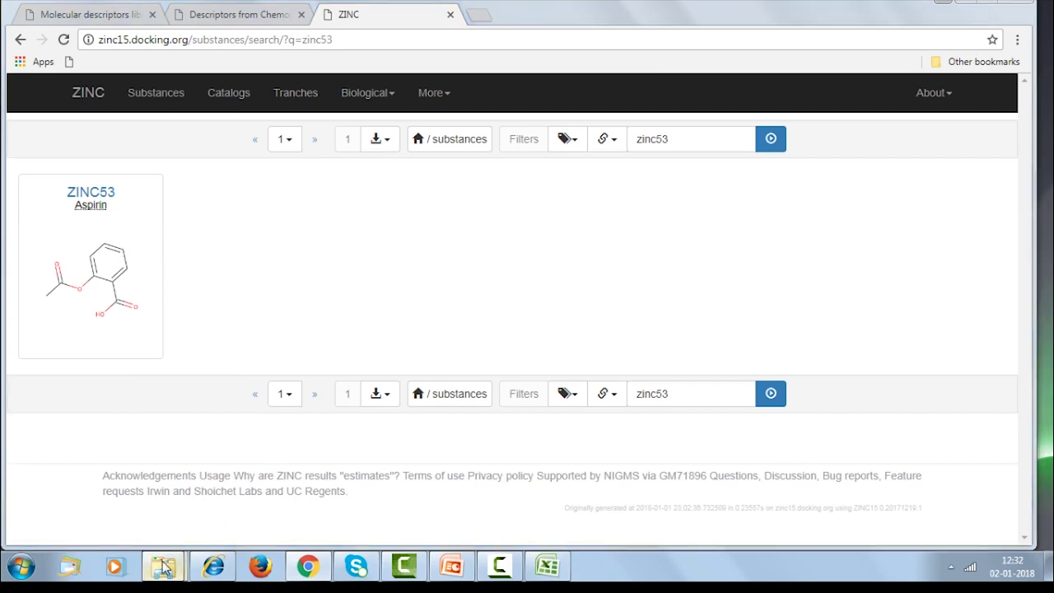
- Look up the ZINC identifiers in the SDF file names of the QSAR infl folder and return to Chrome
mouse_move(165, 567)
click(245, 449)
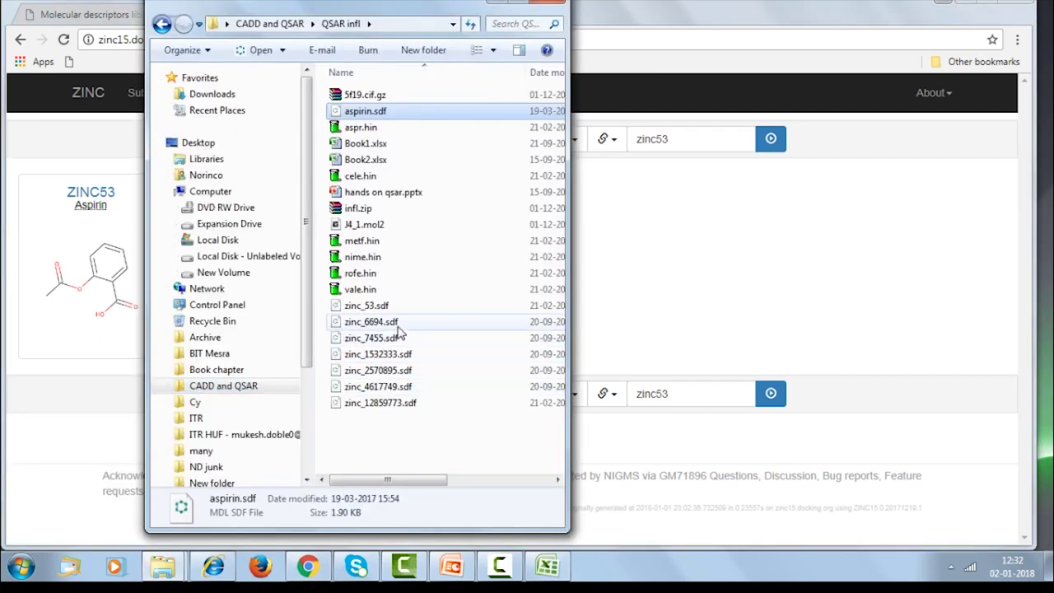
click(498, 2)
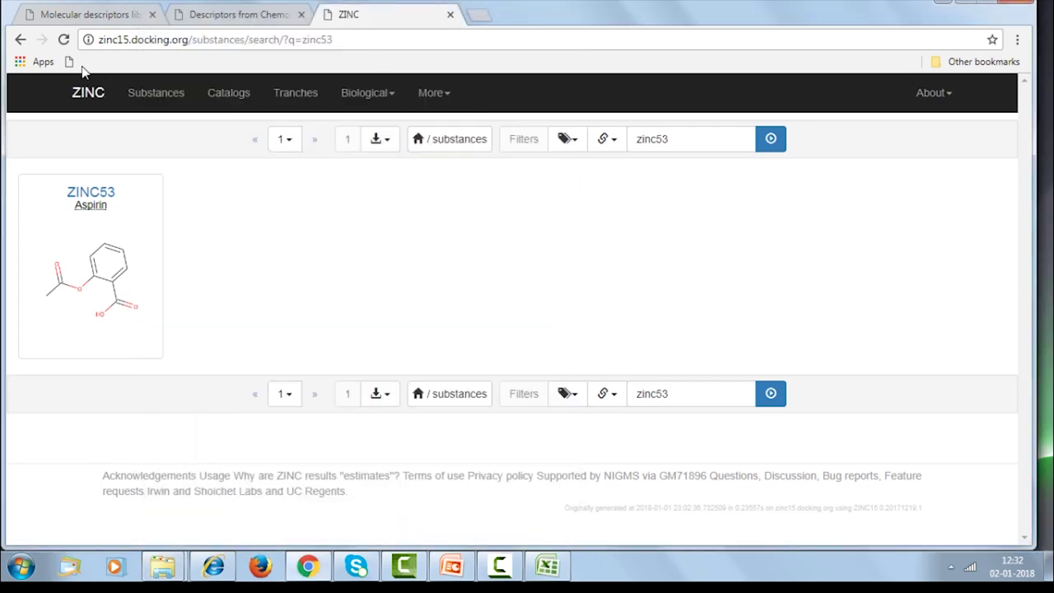
- Search the ZINC substances for zinc6694 and open the matching compound's detail page
click(87, 92)
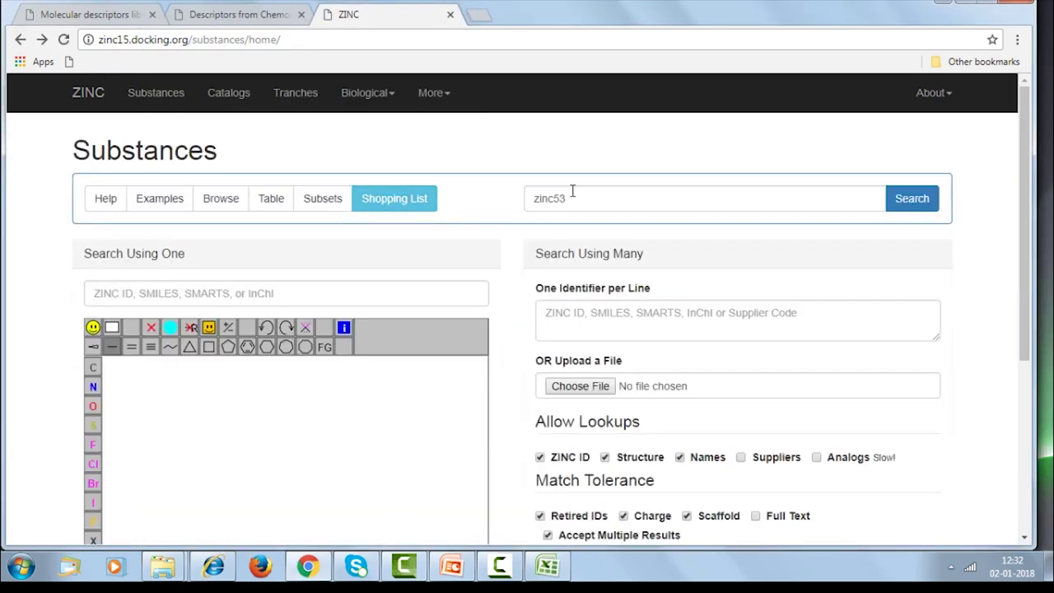
double_click(539, 199)
text(zi)
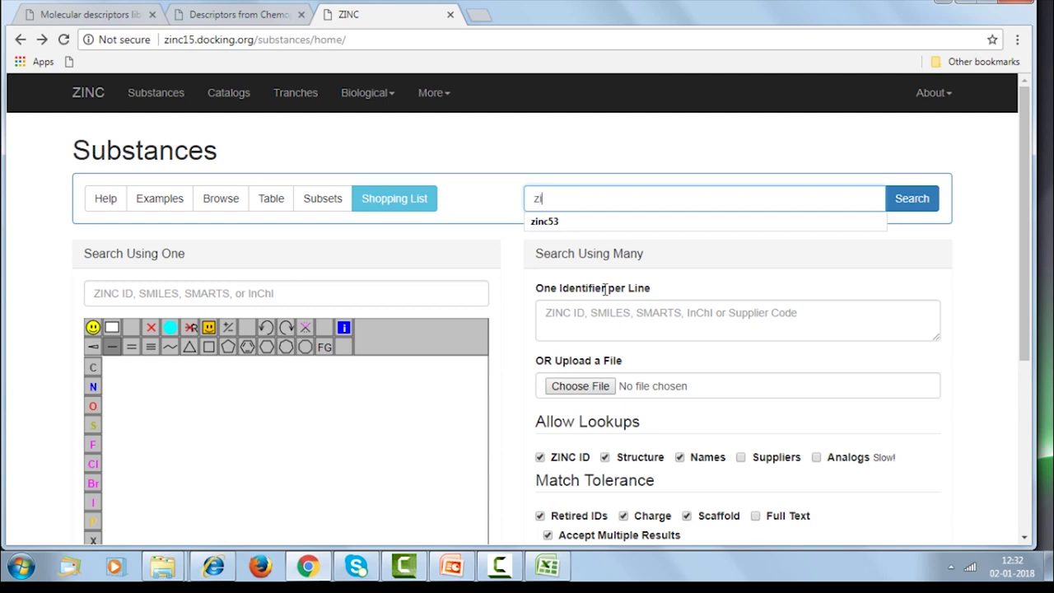
text(nc6694)
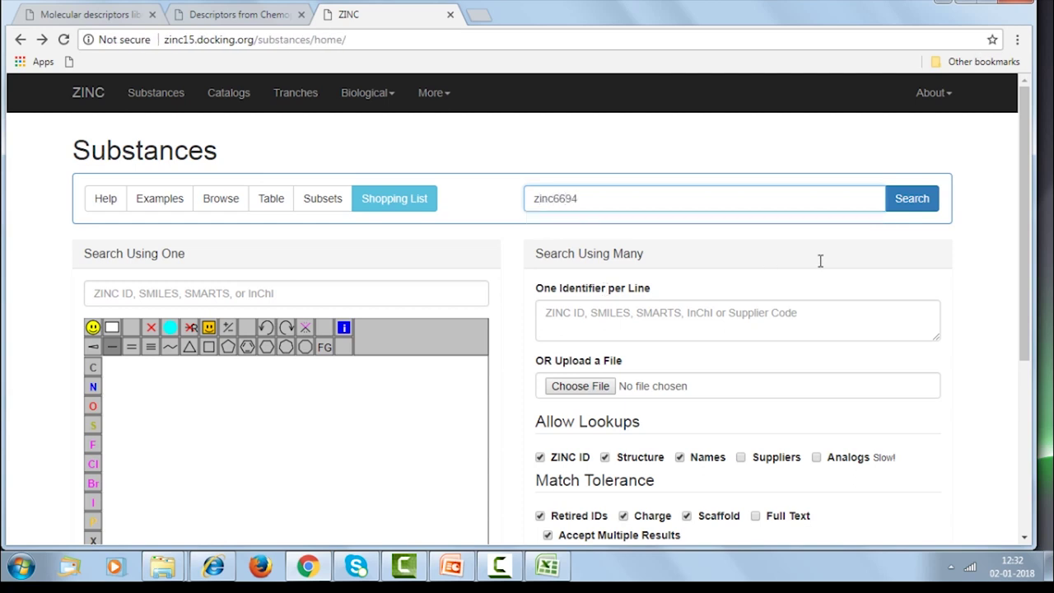
key(Return)
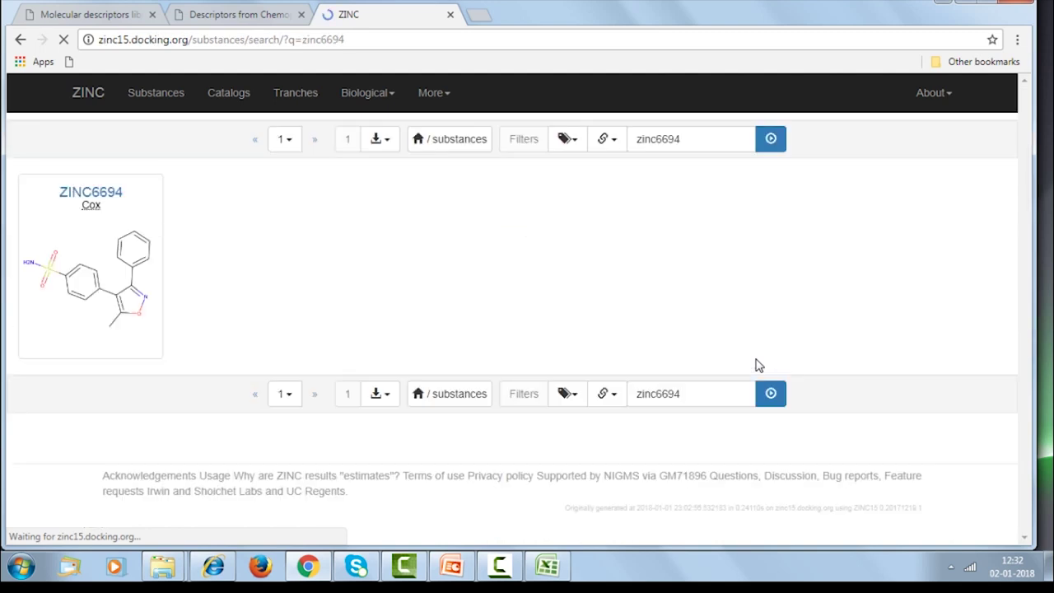
click(112, 264)
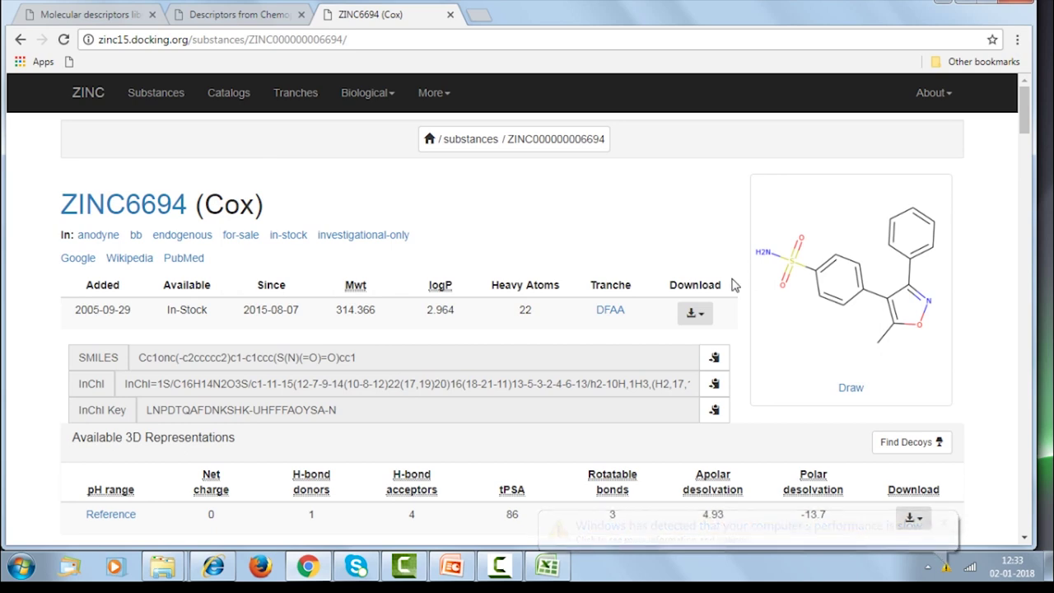
- Switch to E-Dragon in Internet Explorer, upload zinc_6694.sdf from the QSAR infl folder as the data file and close the upload window
click(119, 19)
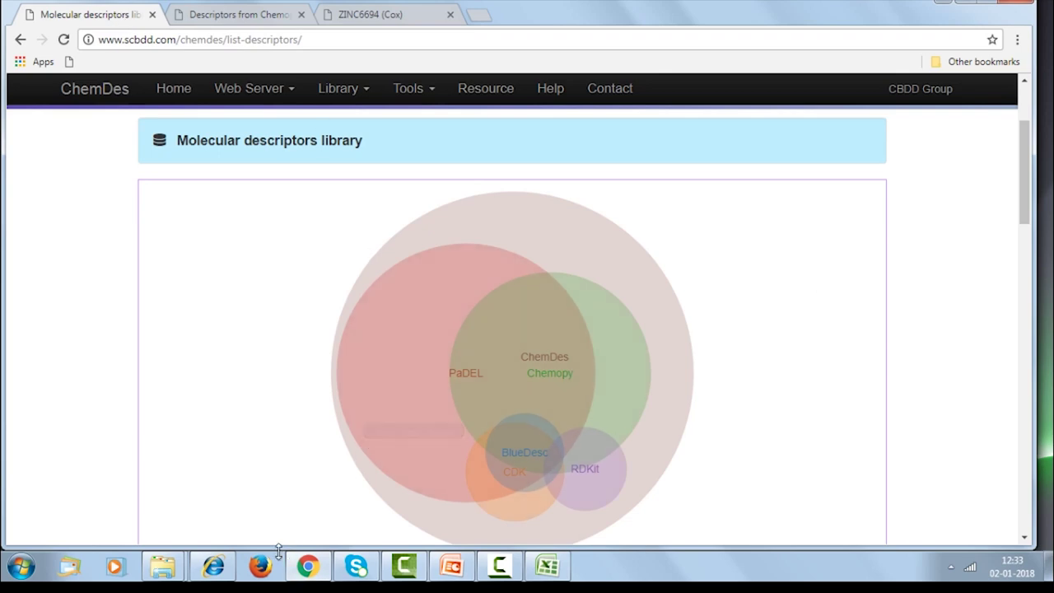
click(213, 568)
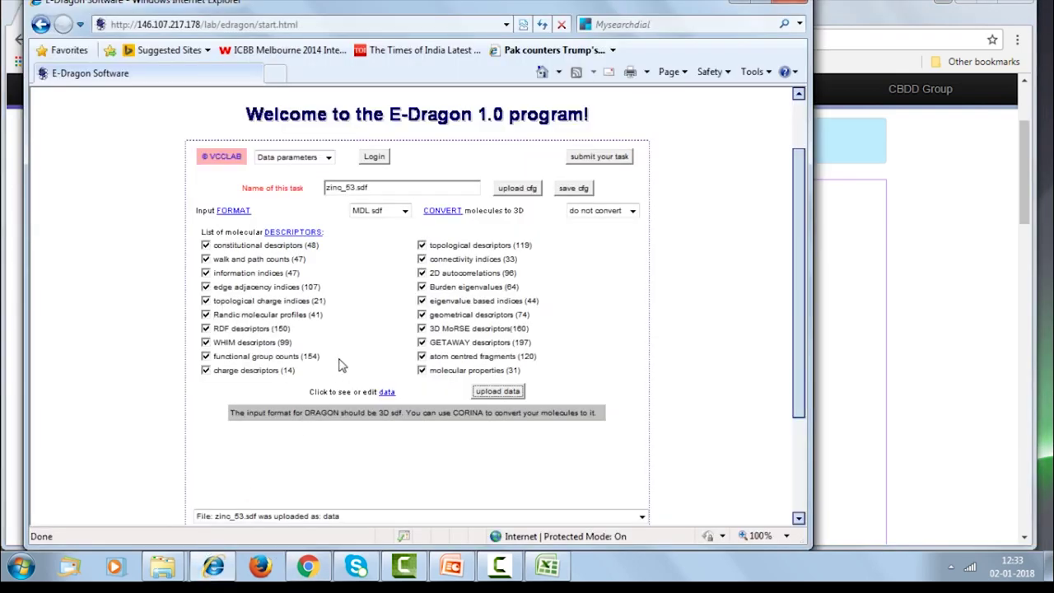
click(507, 392)
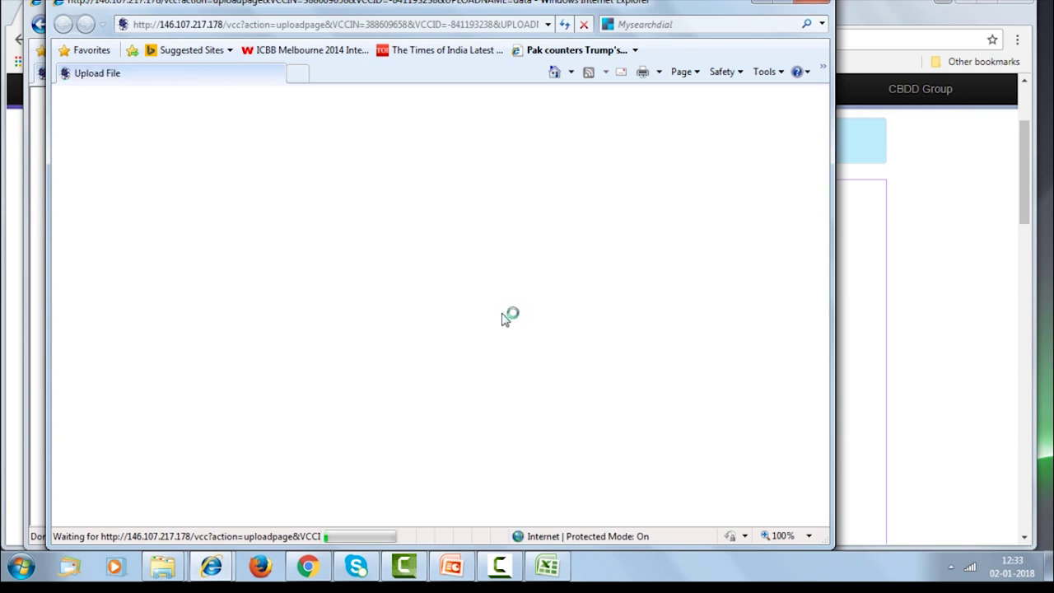
click(596, 289)
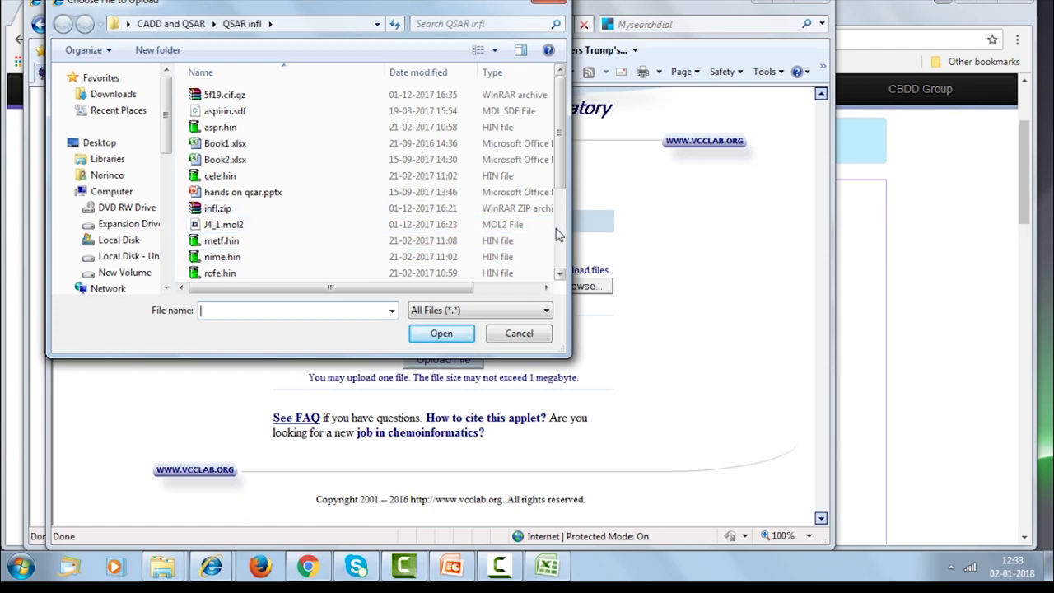
click(561, 236)
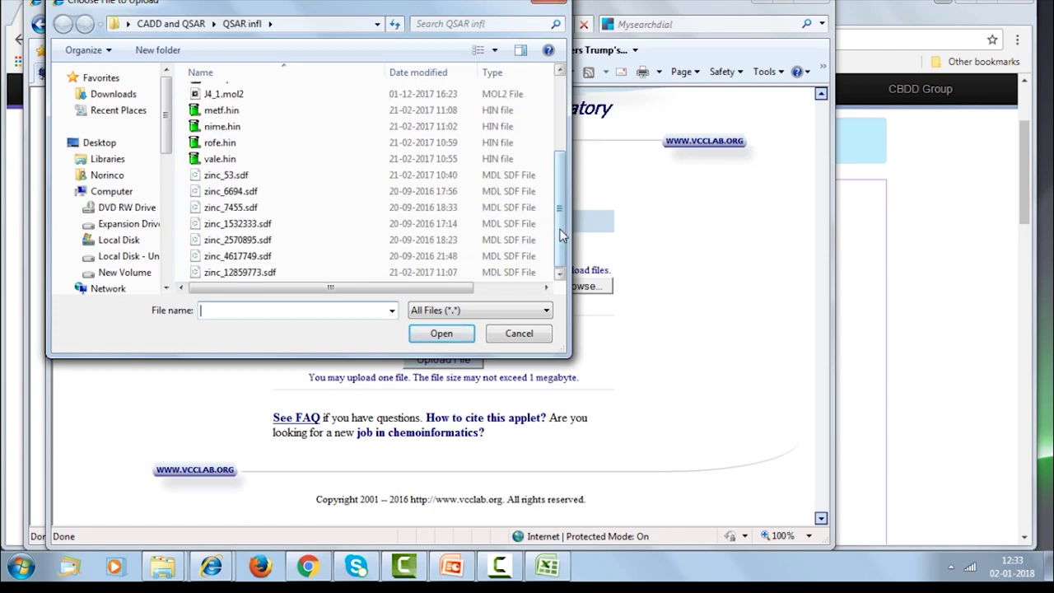
click(247, 193)
click(440, 333)
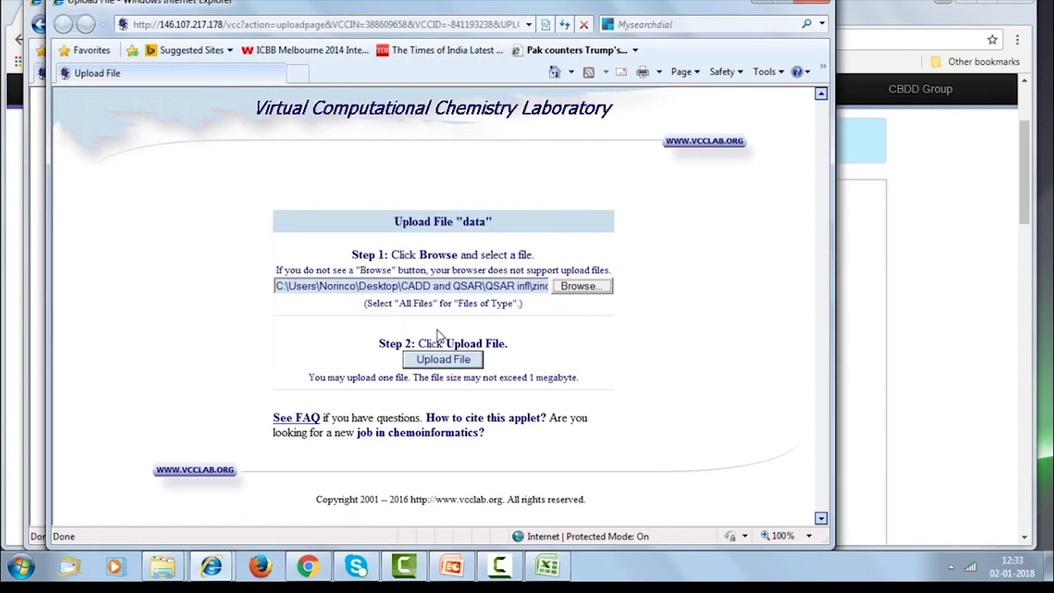
click(449, 360)
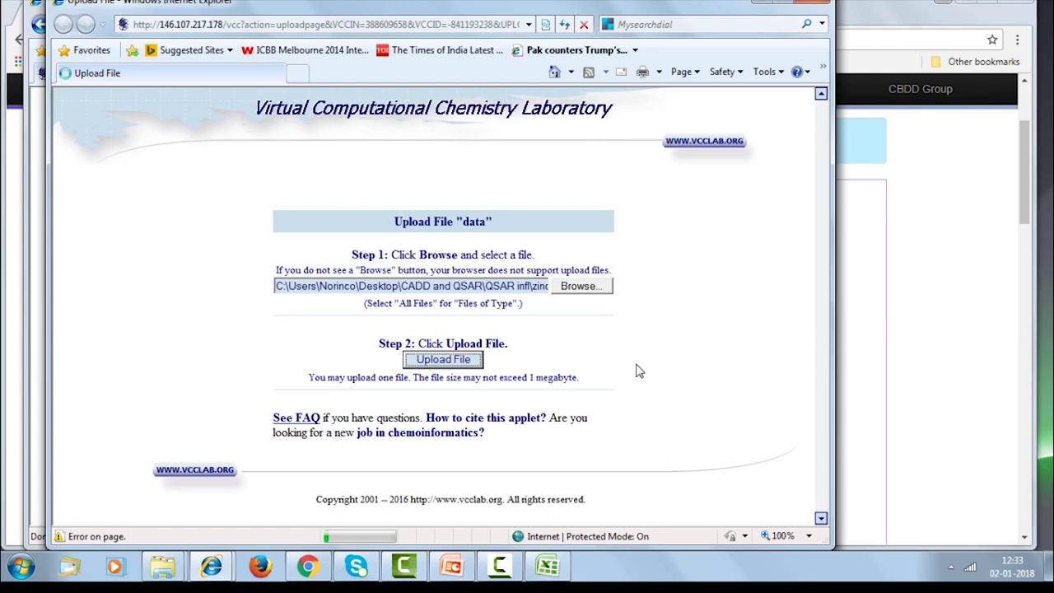
click(820, 5)
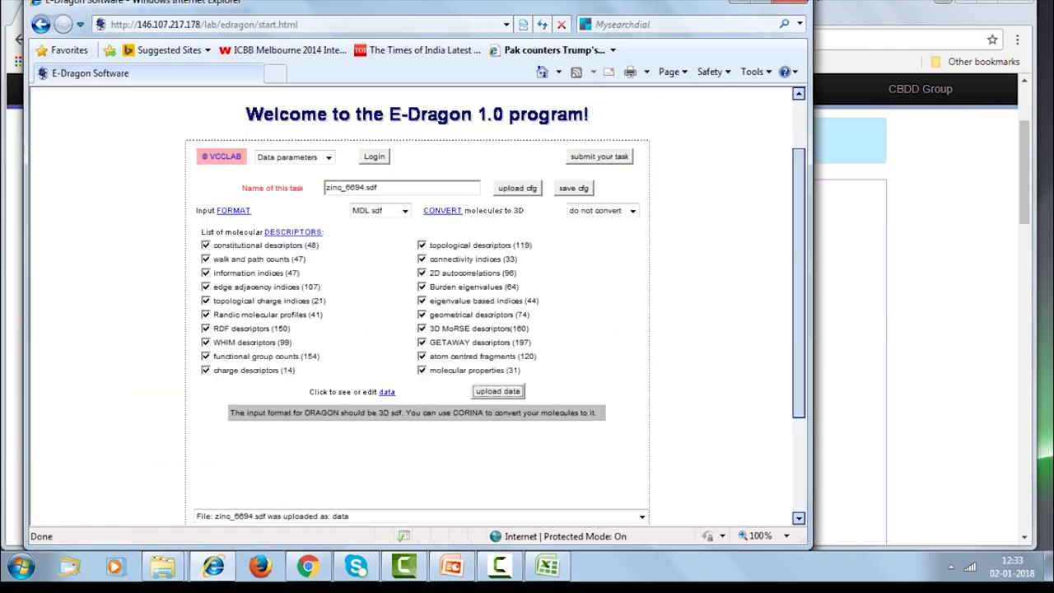
- Submit the zinc_6694.sdf task for calculation and open its results.txt in a browser window from the text results
click(603, 158)
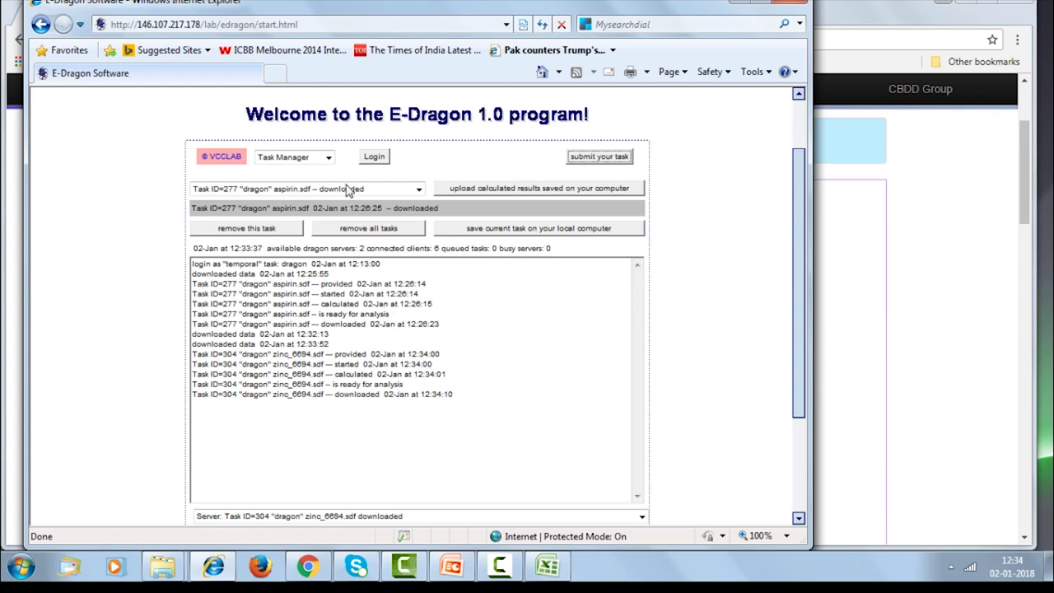
click(328, 157)
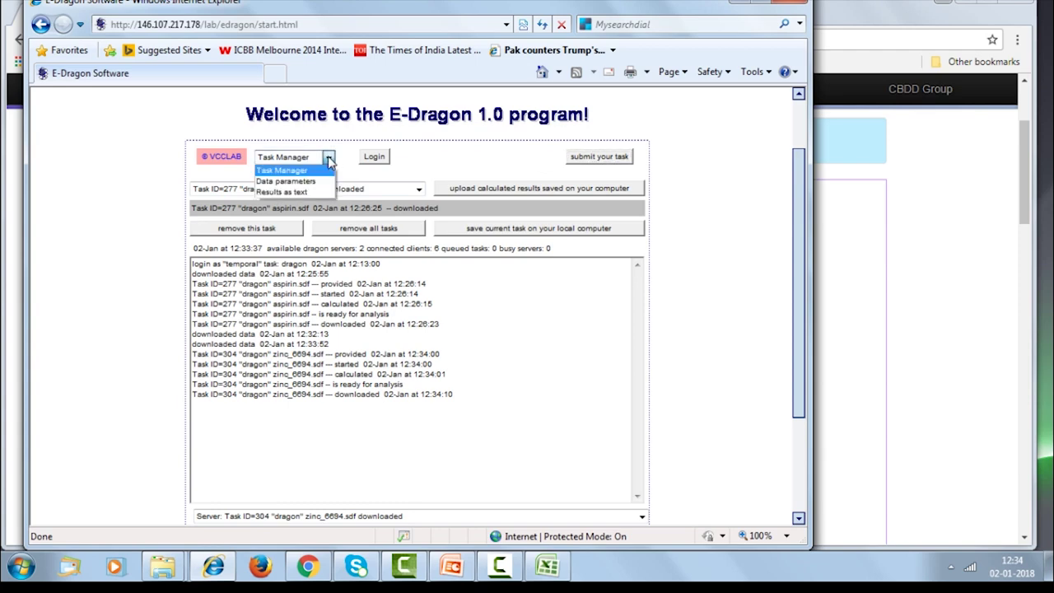
click(302, 191)
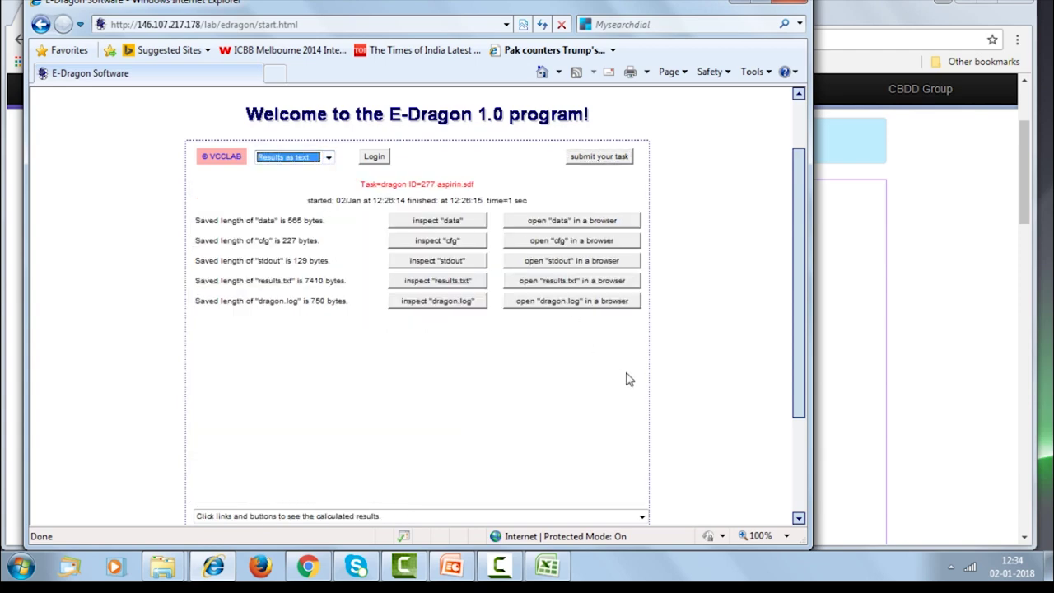
click(608, 282)
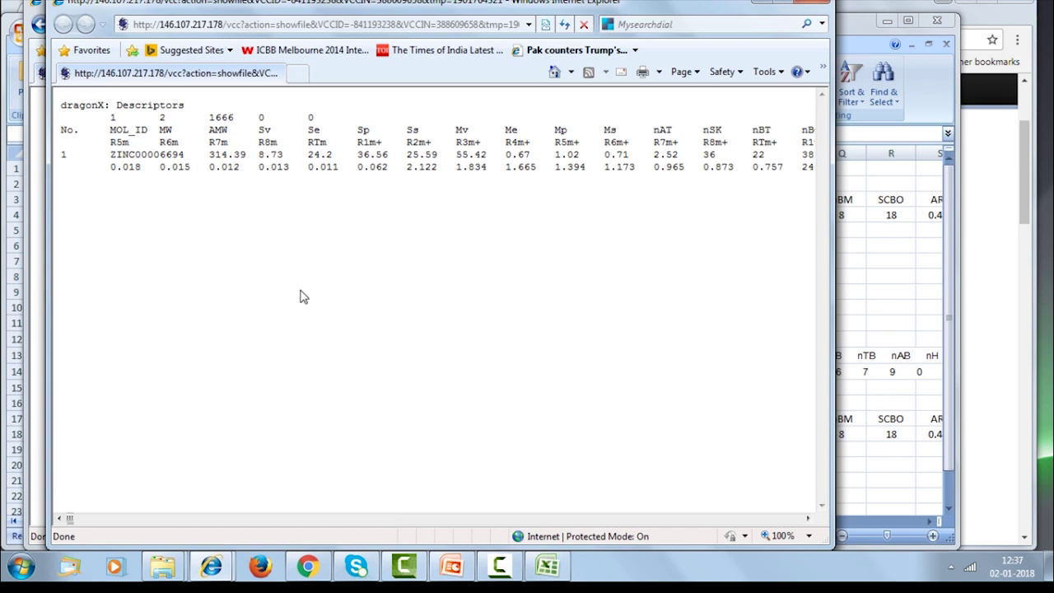
- Copy all the ZINC00006694 descriptor results, clear rows 10 to 18 of Sheet1 in Excel and paste the results at A11
key(ctrl+a)
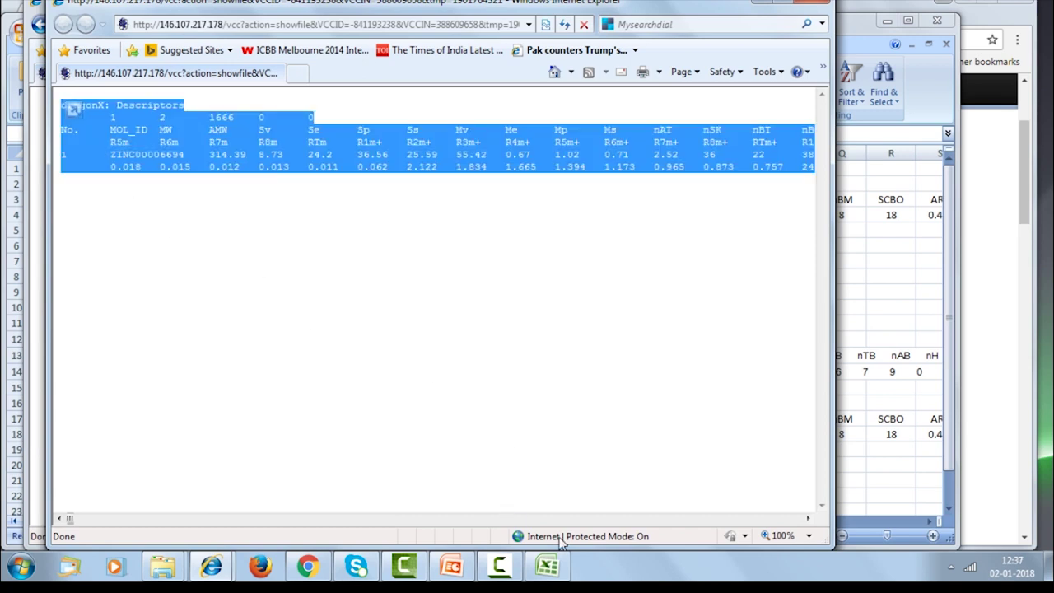
click(547, 567)
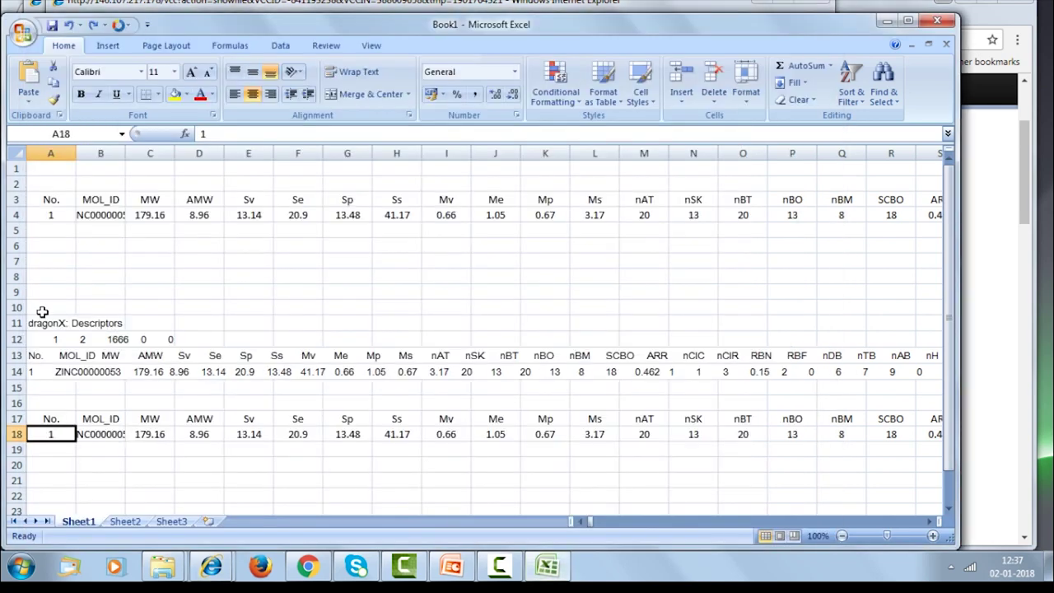
drag(16, 308, 33, 432)
key(Delete)
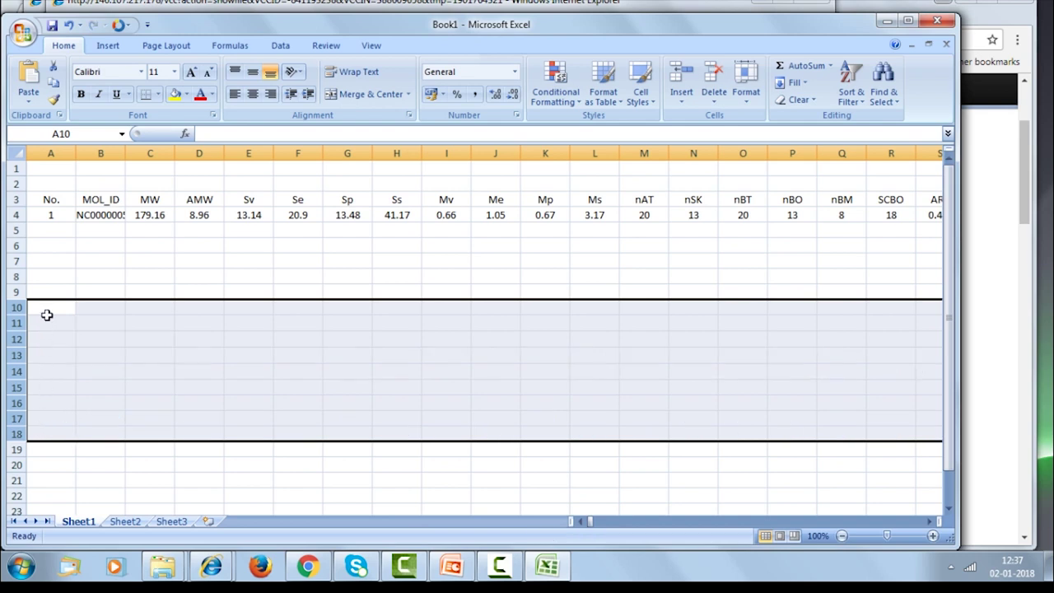
click(55, 323)
key(ctrl+v)
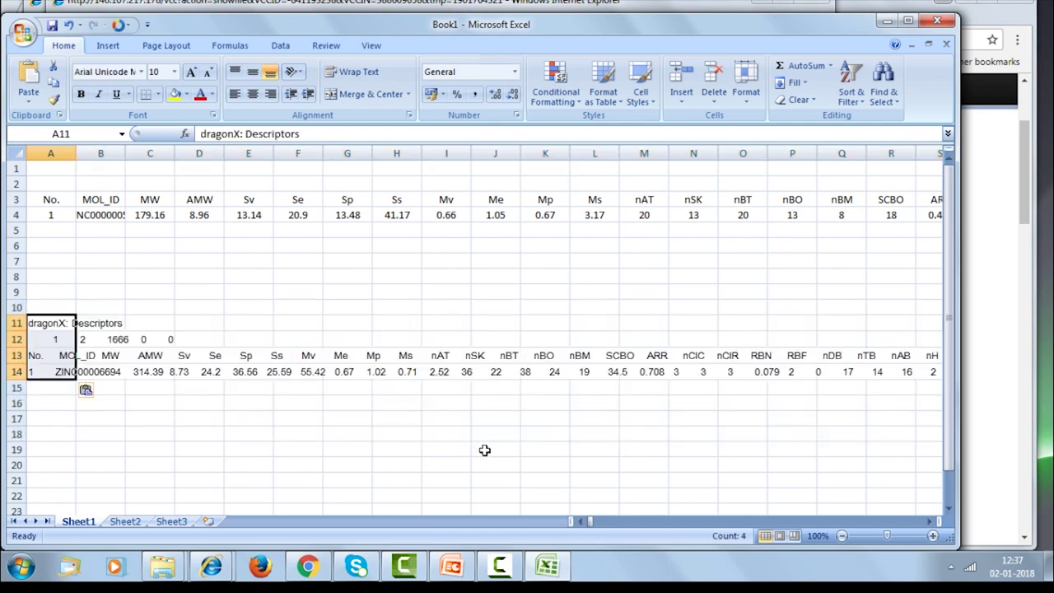
click(272, 450)
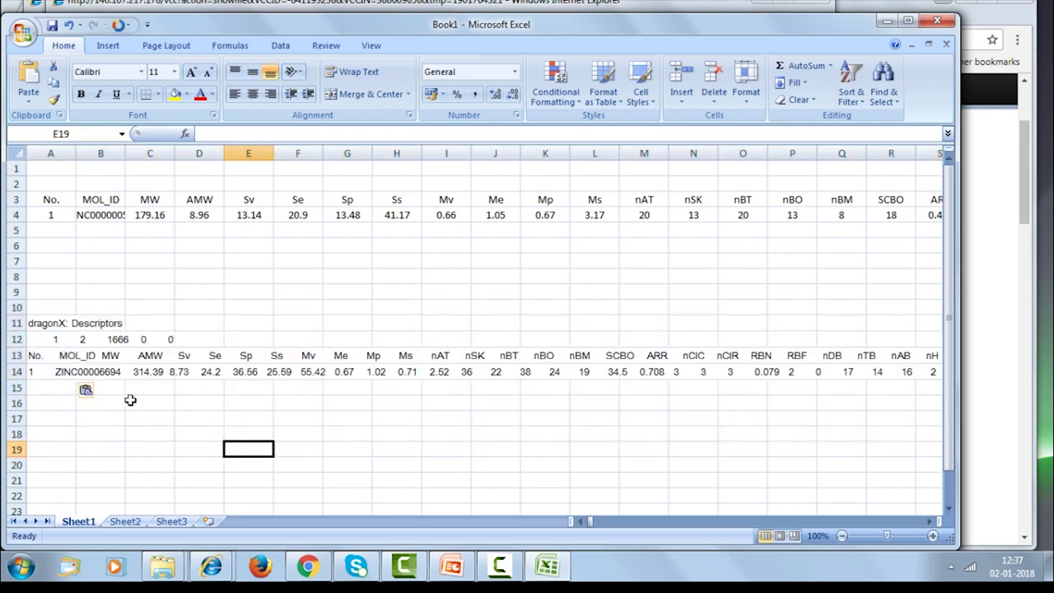
- Split the pasted text in A13:A14 with Text to Columns, delimited by spaces, with A16 as the destination
drag(39, 356, 37, 372)
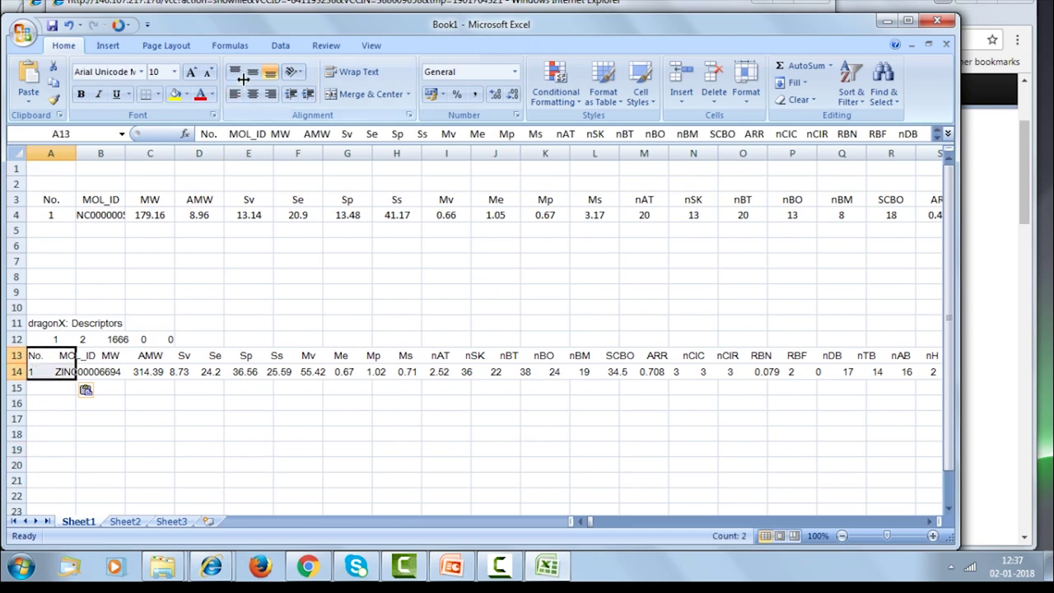
click(280, 46)
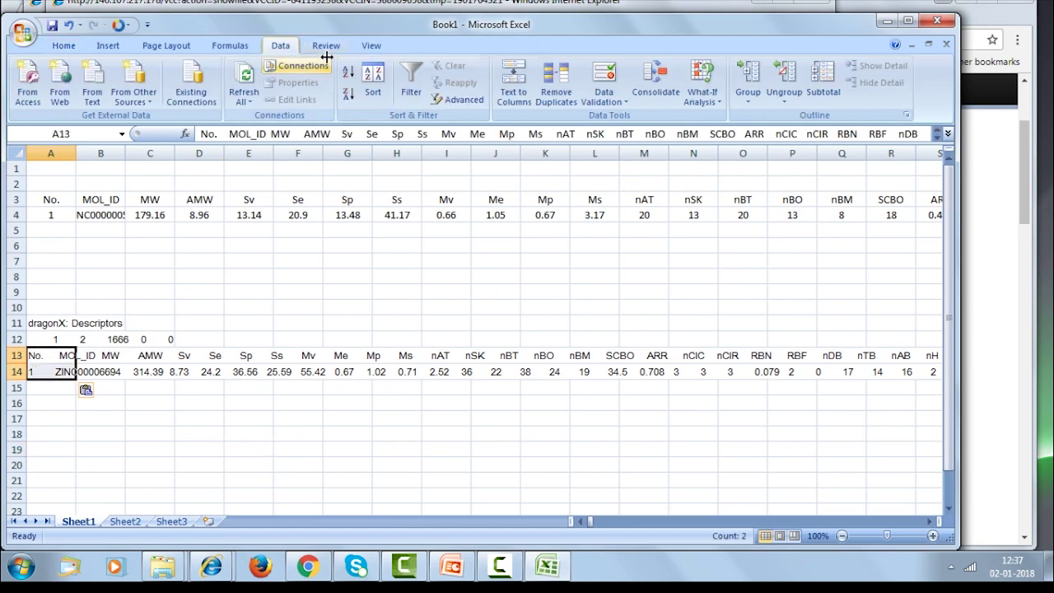
click(513, 94)
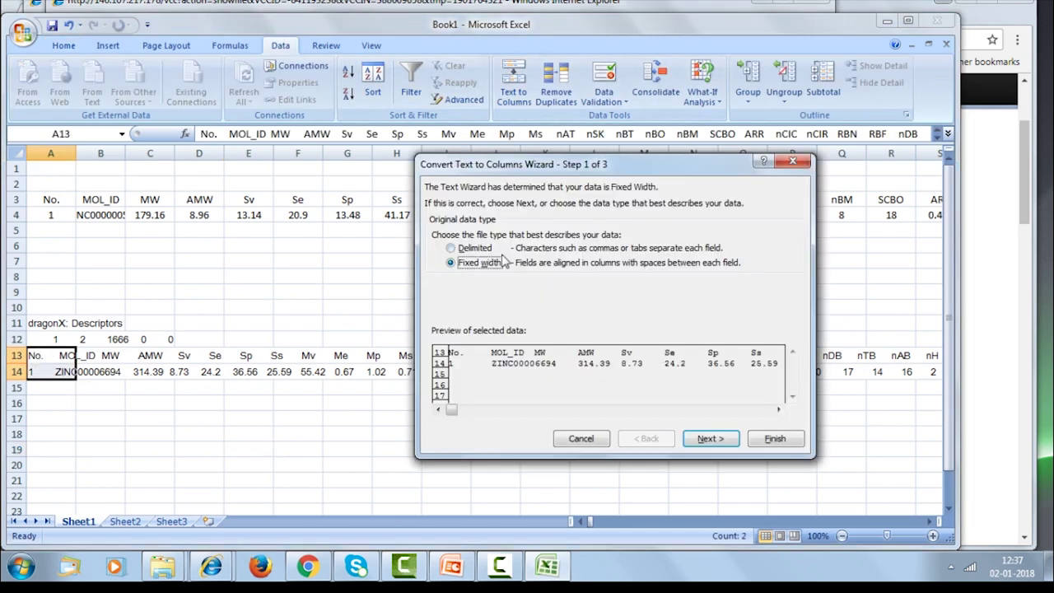
click(467, 248)
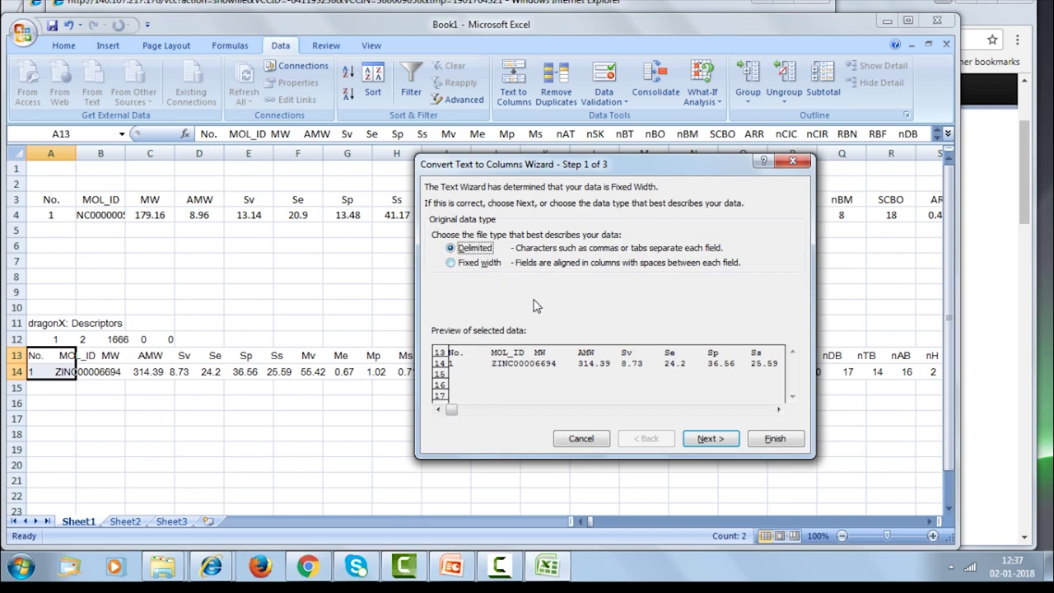
click(711, 439)
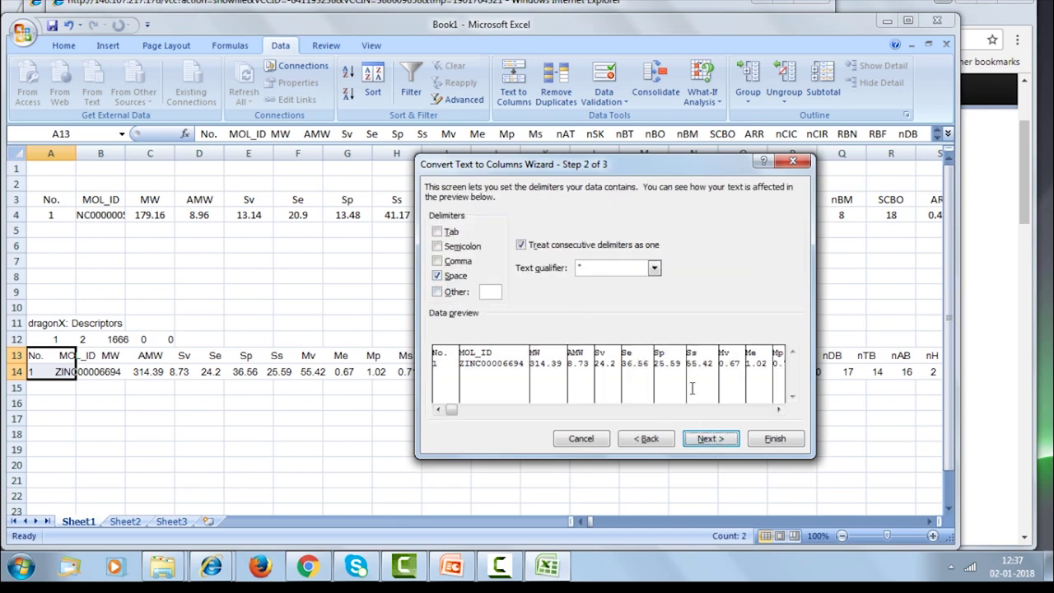
click(721, 440)
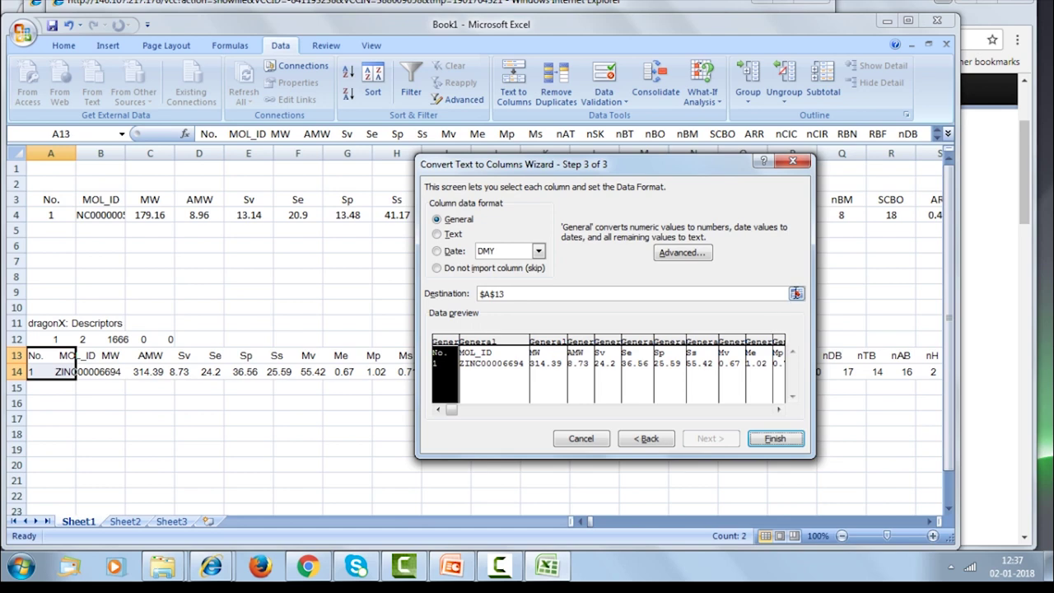
click(797, 294)
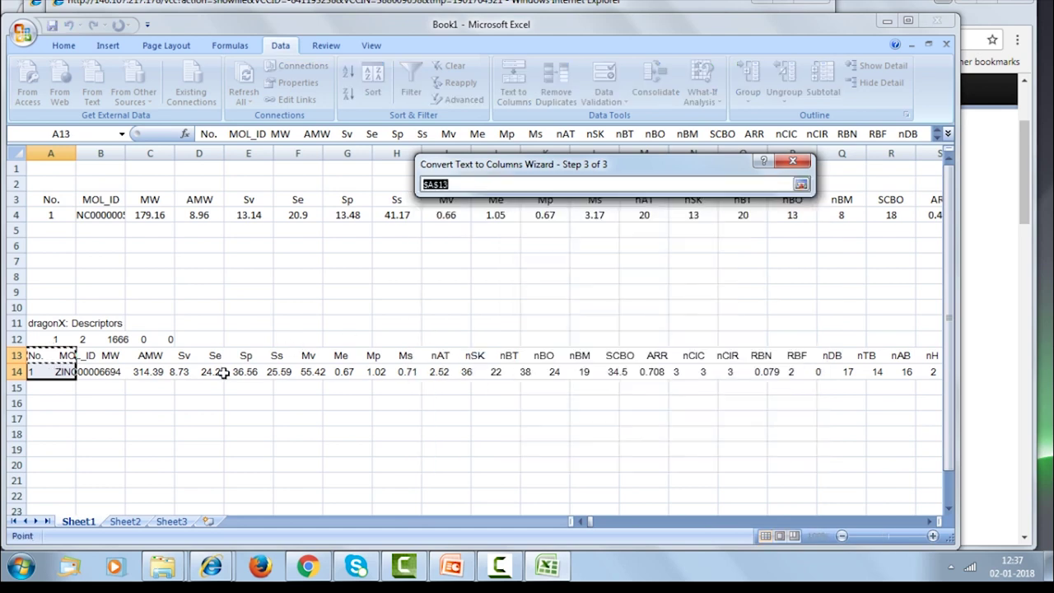
click(17, 402)
click(34, 401)
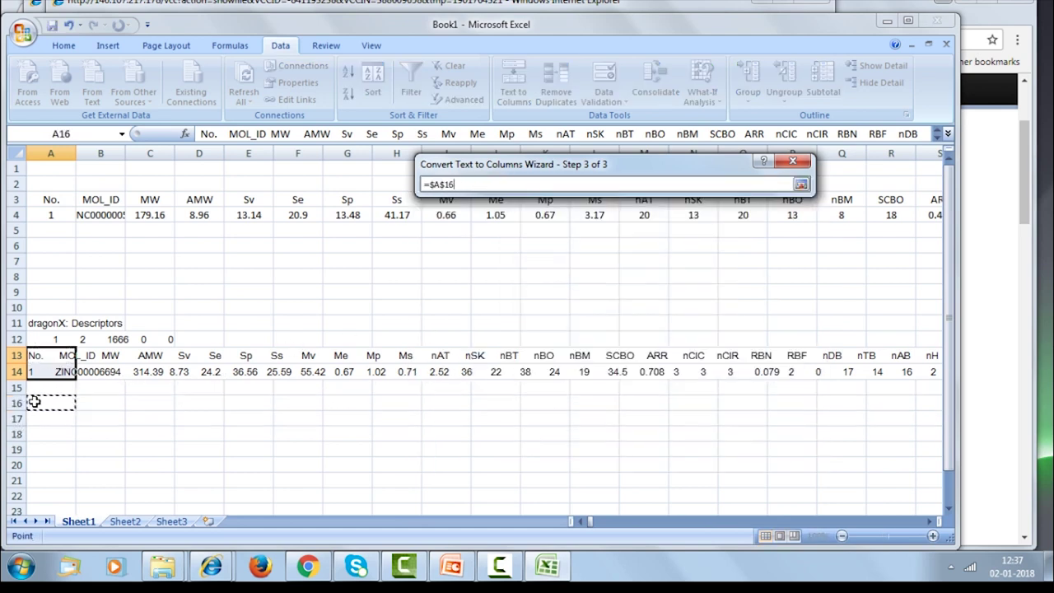
key(Return)
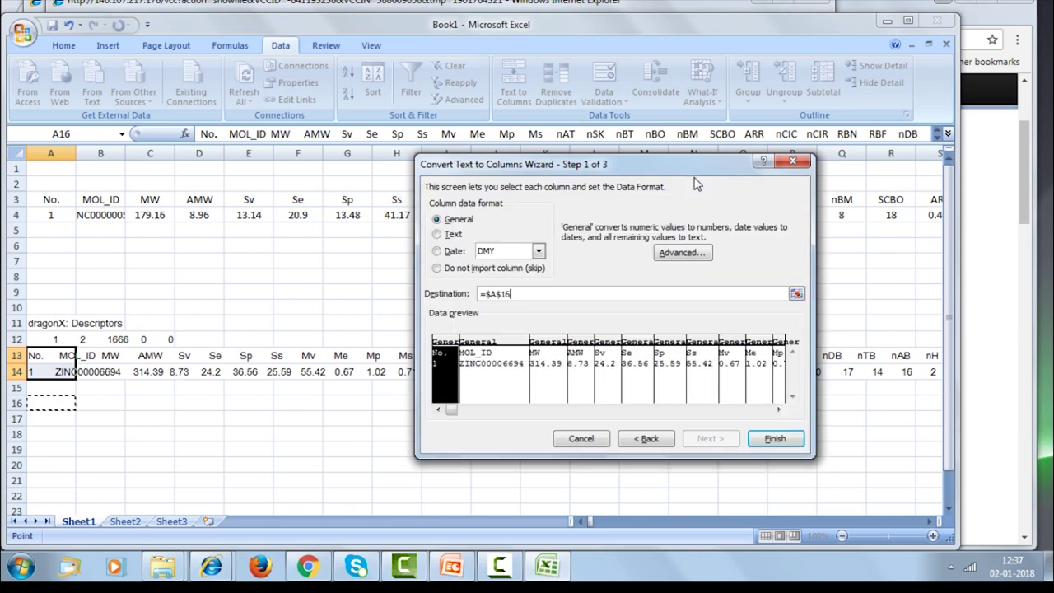
click(772, 439)
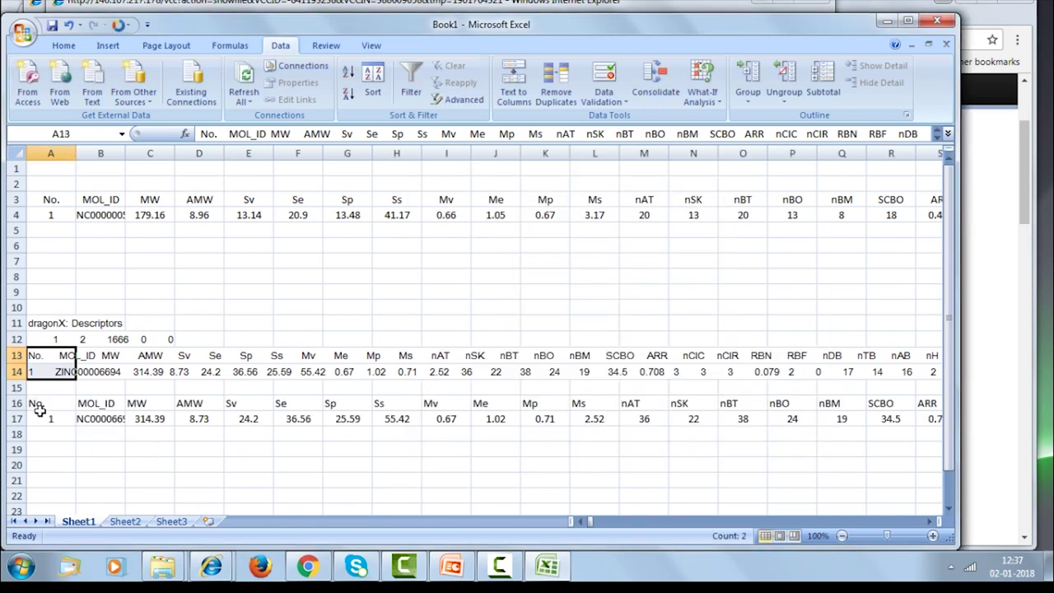
- Centre the contents of rows 16 and 17 and set the compound number in A17 to 2
drag(14, 403, 14, 418)
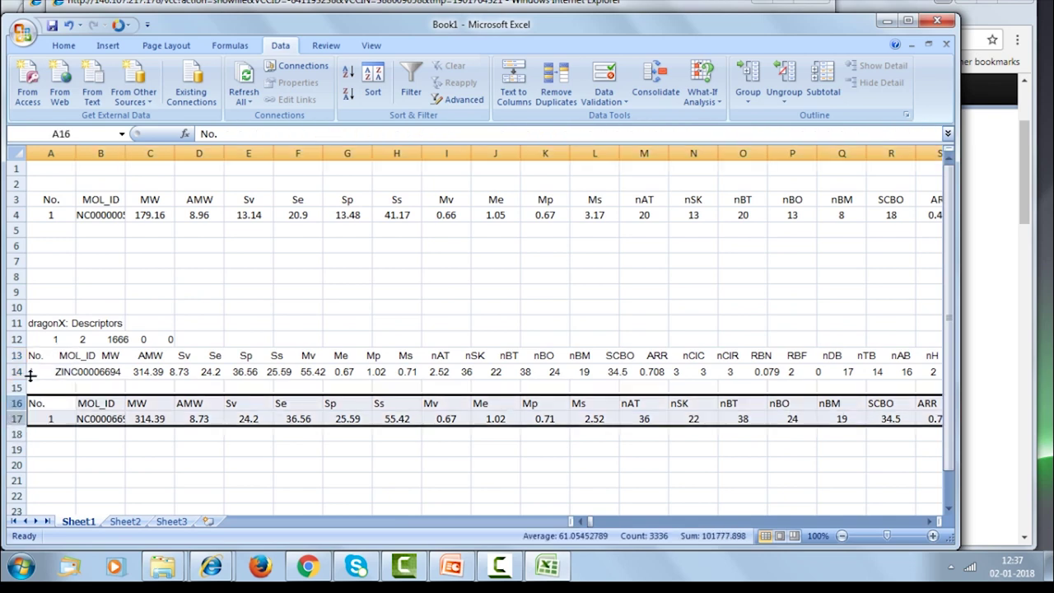
click(63, 45)
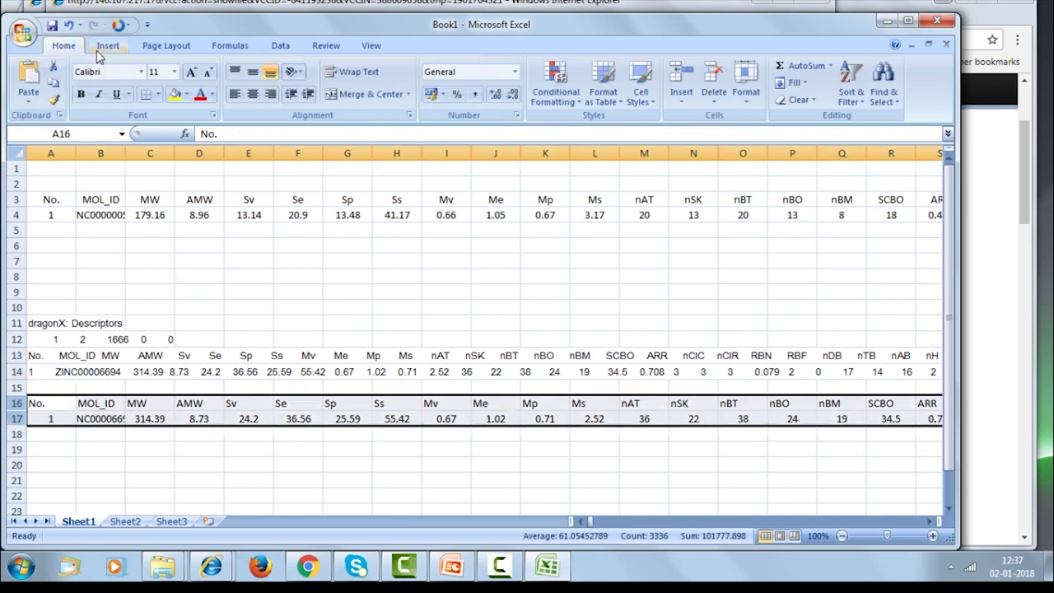
click(253, 94)
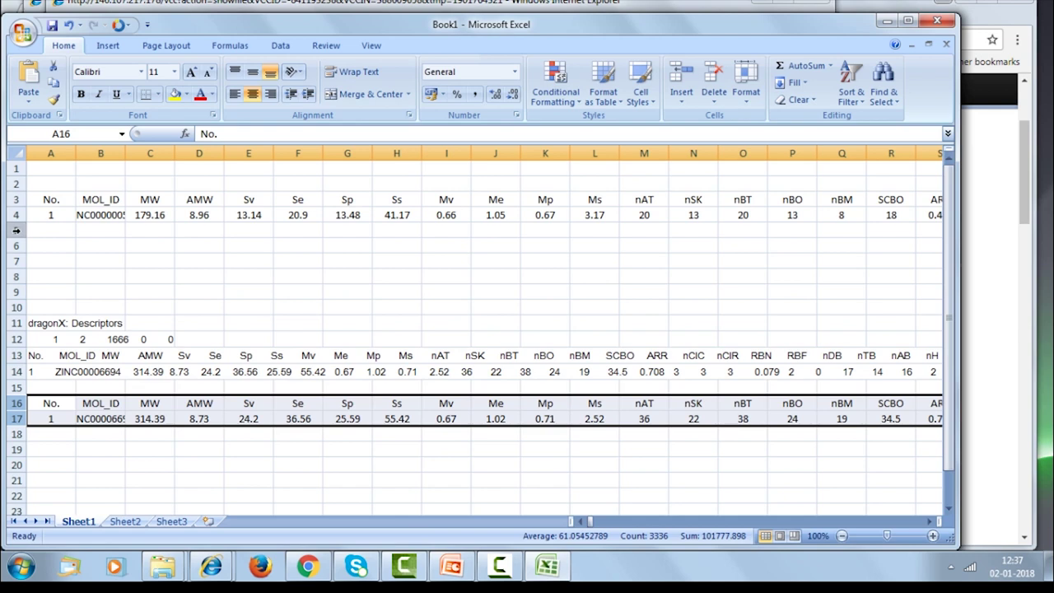
click(51, 421)
text(2)
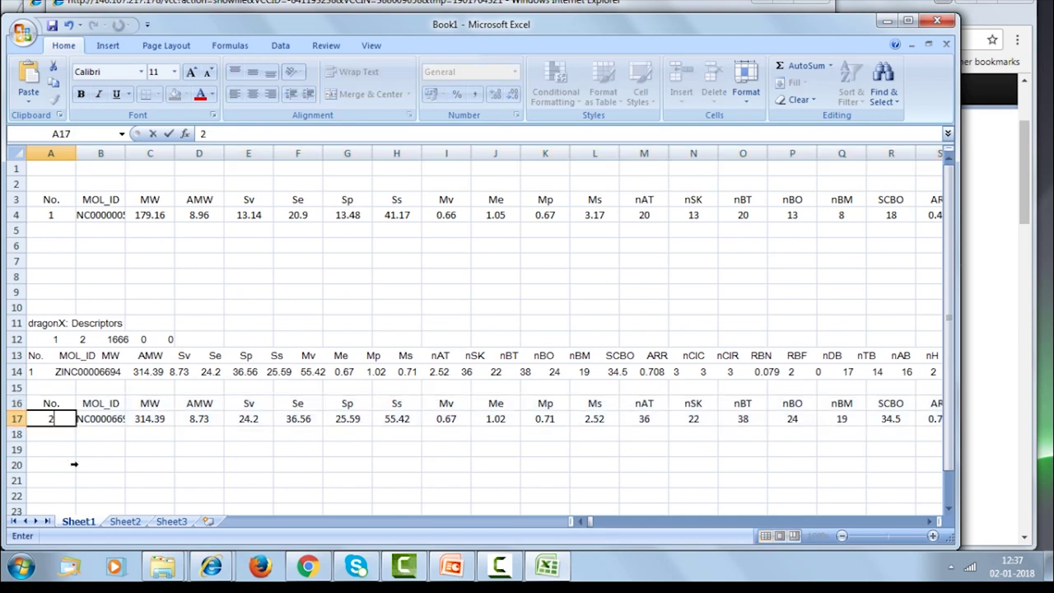
click(91, 465)
- Delete rows 5 to 15, which hold the blank rows and raw pasted text between the two compounds
drag(16, 231, 18, 385)
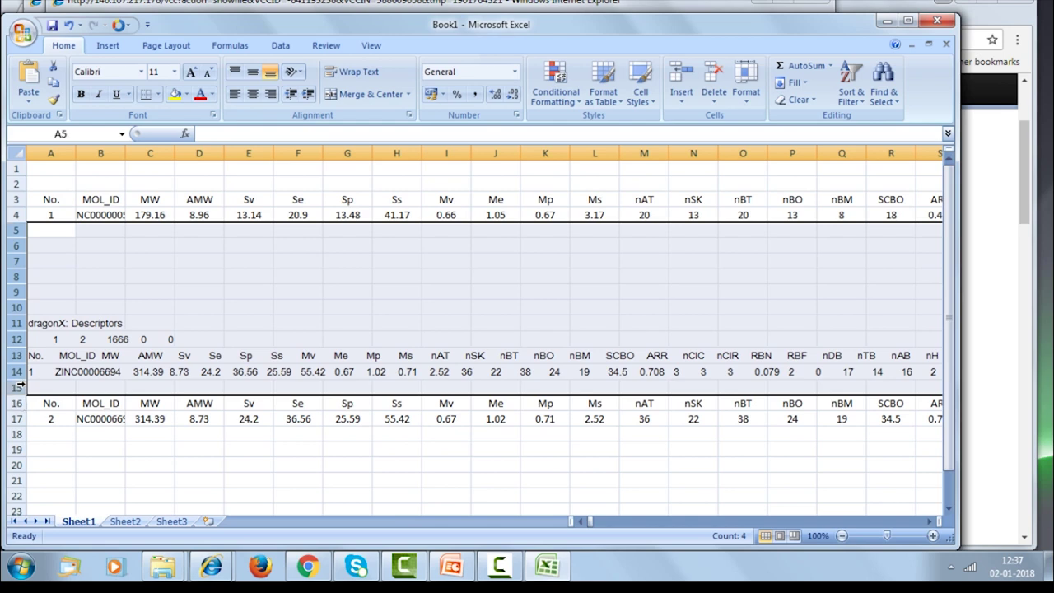
right_click(20, 386)
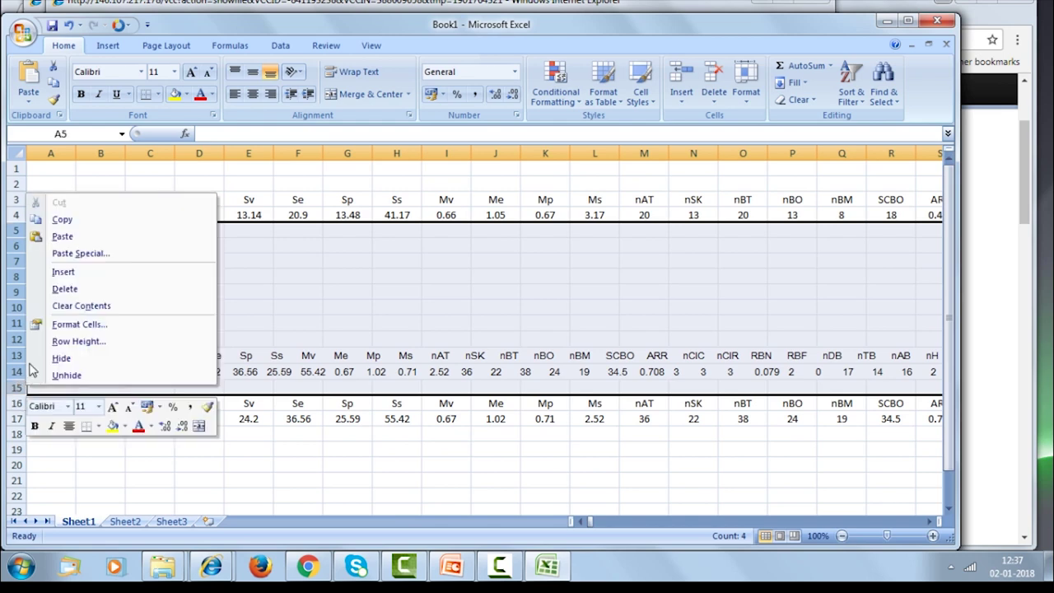
click(64, 289)
click(141, 474)
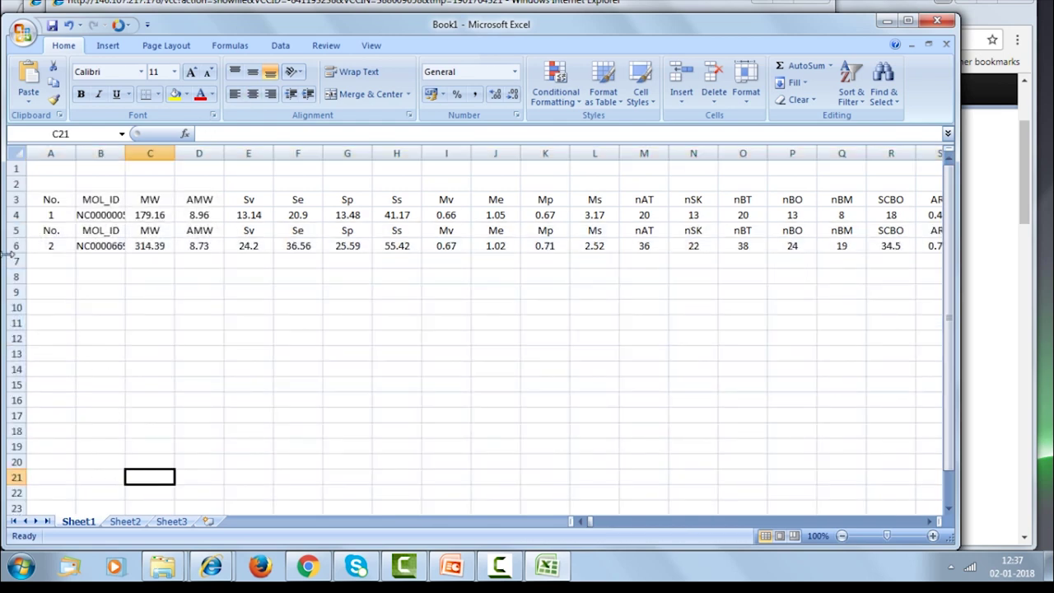
- Delete the repeated header row 5 so that both compounds' descriptor values sit under the headings in row 3
click(16, 233)
right_click(16, 233)
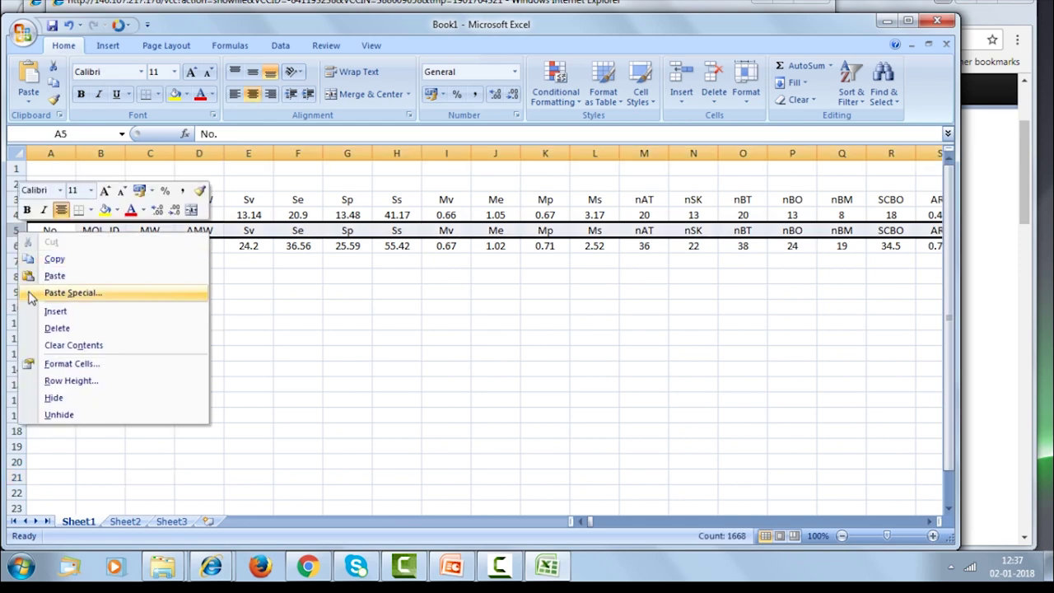
click(58, 330)
click(416, 385)
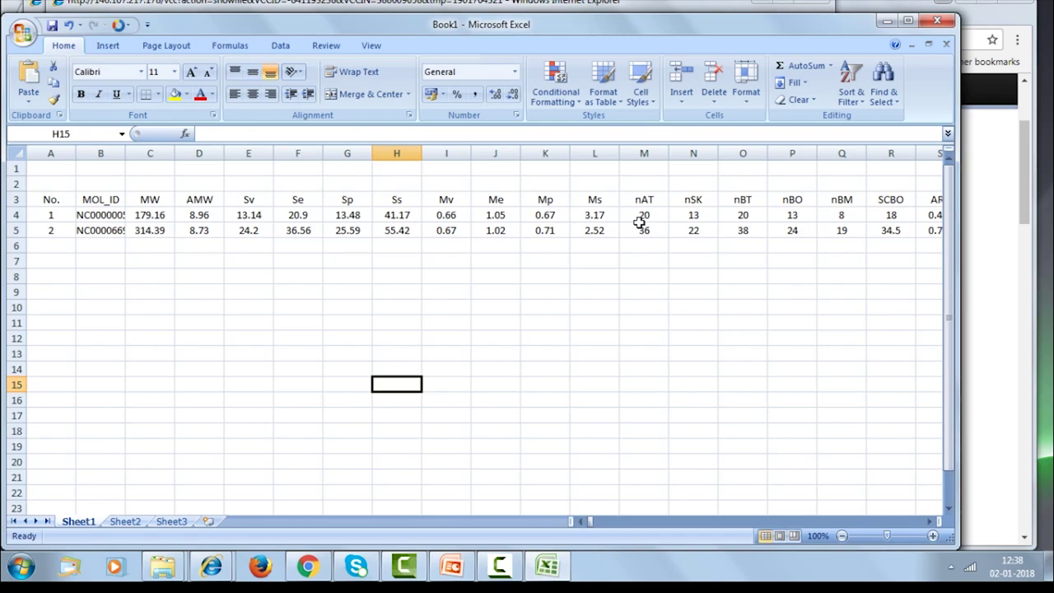
- In Internet Explorer, close the E-Dragon results window and remove the zinc_6694.sdf task in the Task Manager
click(218, 574)
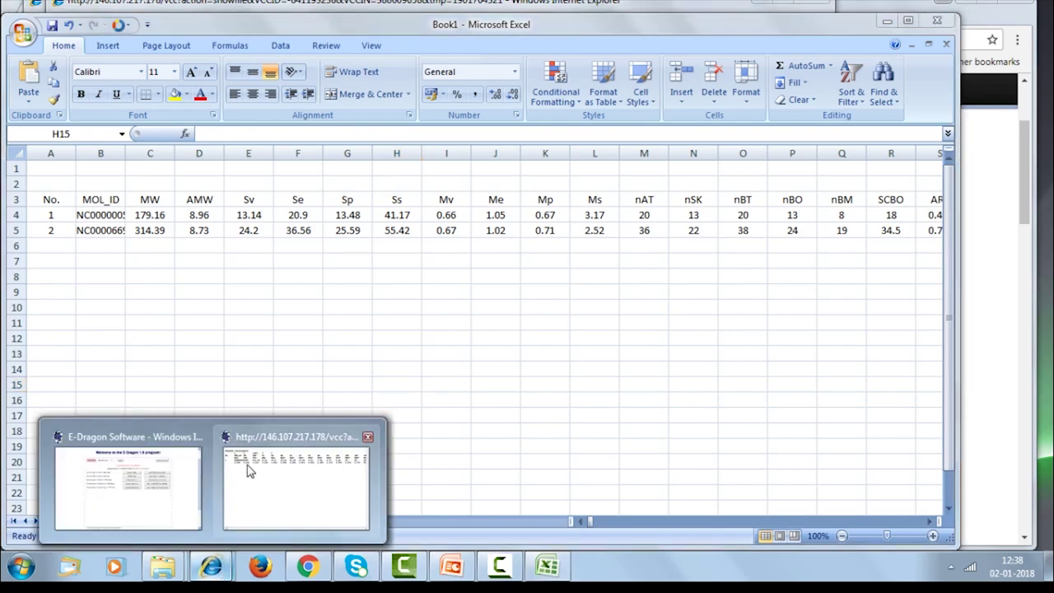
click(368, 437)
click(308, 443)
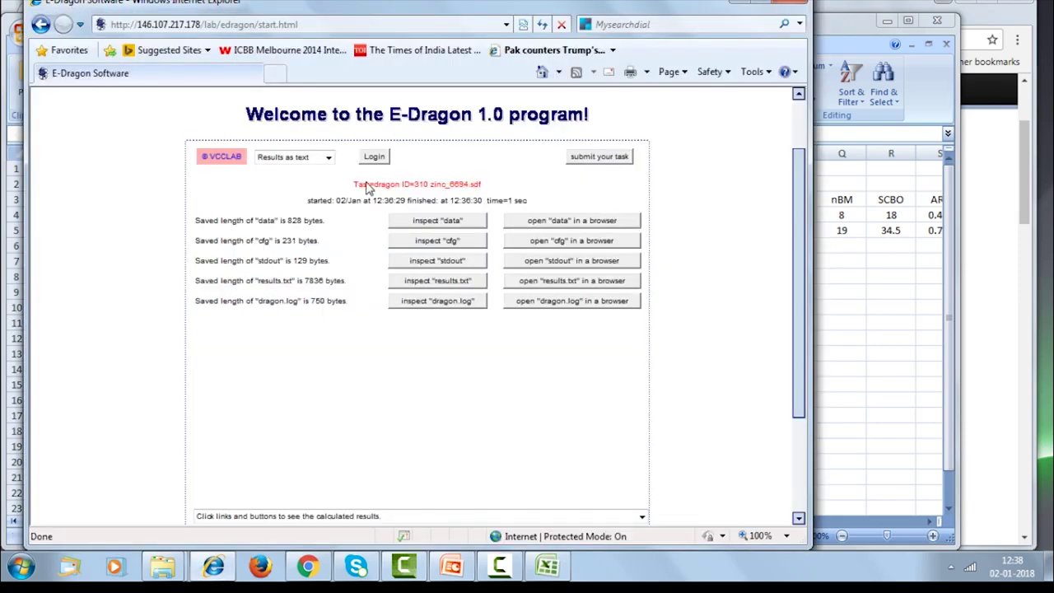
click(328, 157)
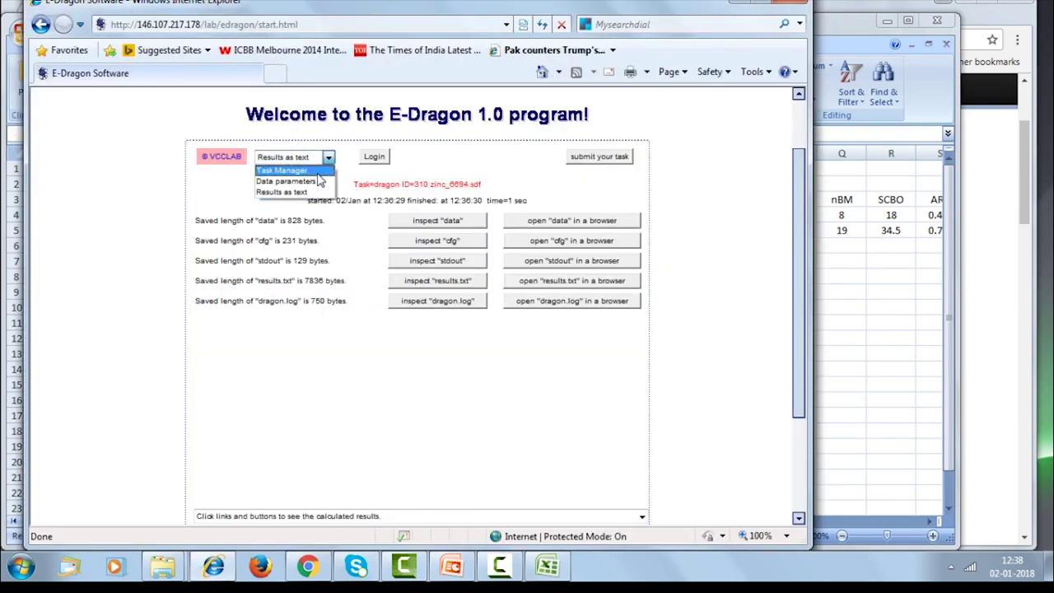
click(311, 172)
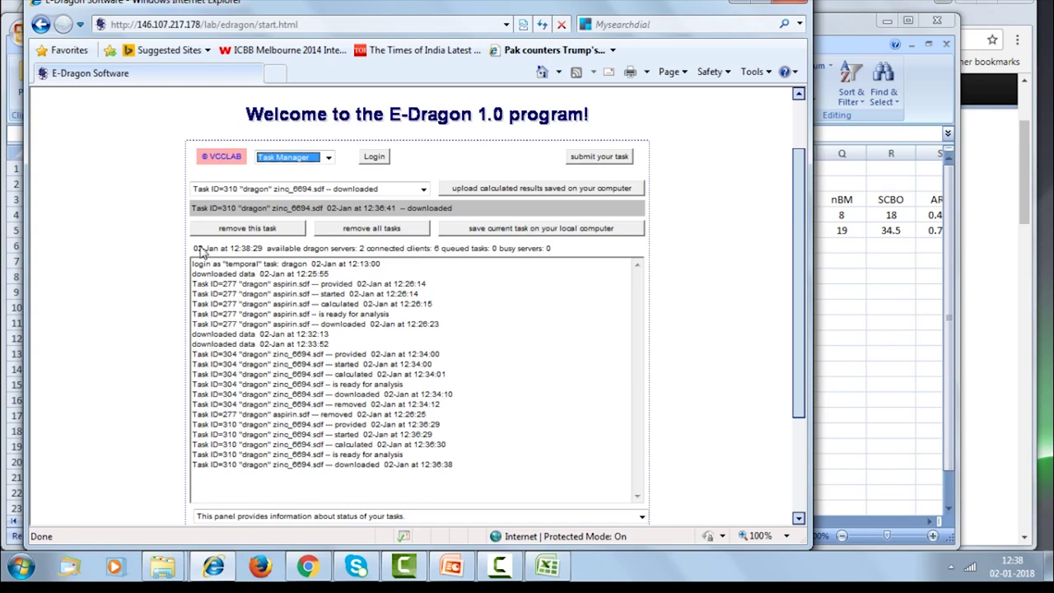
click(272, 231)
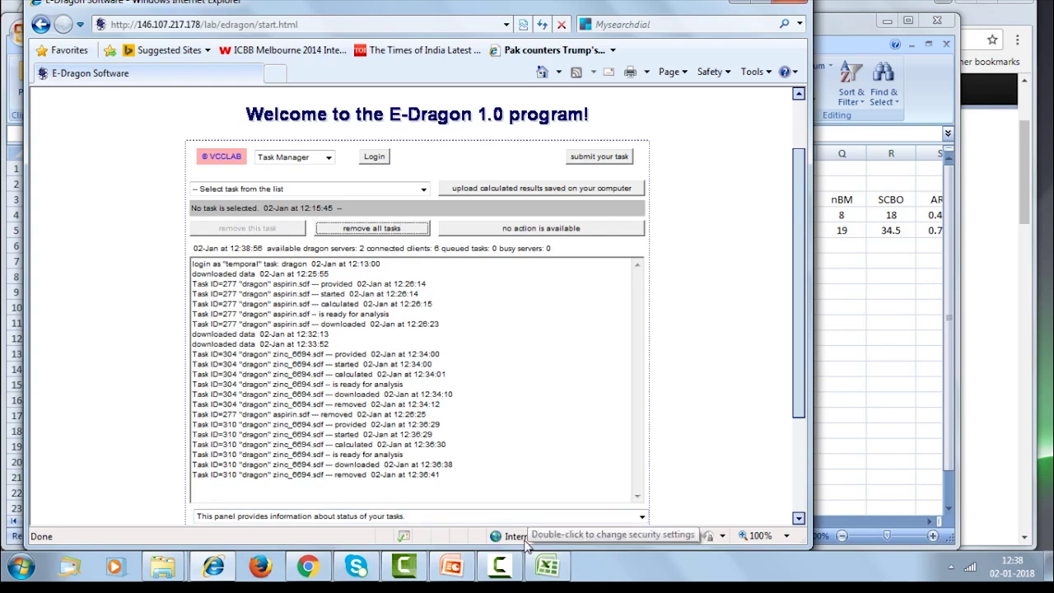
- Review the E-DRAGON and ChemDes slides in lecture E.pptx in PowerPoint and the descriptor set diagram on the ChemDes site in Chrome
click(546, 566)
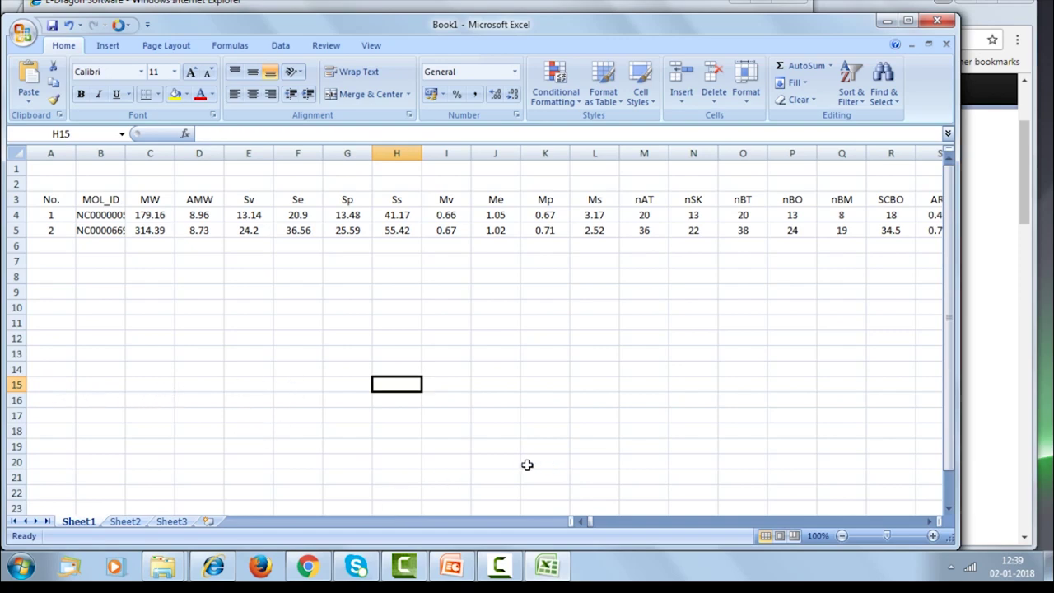
click(456, 566)
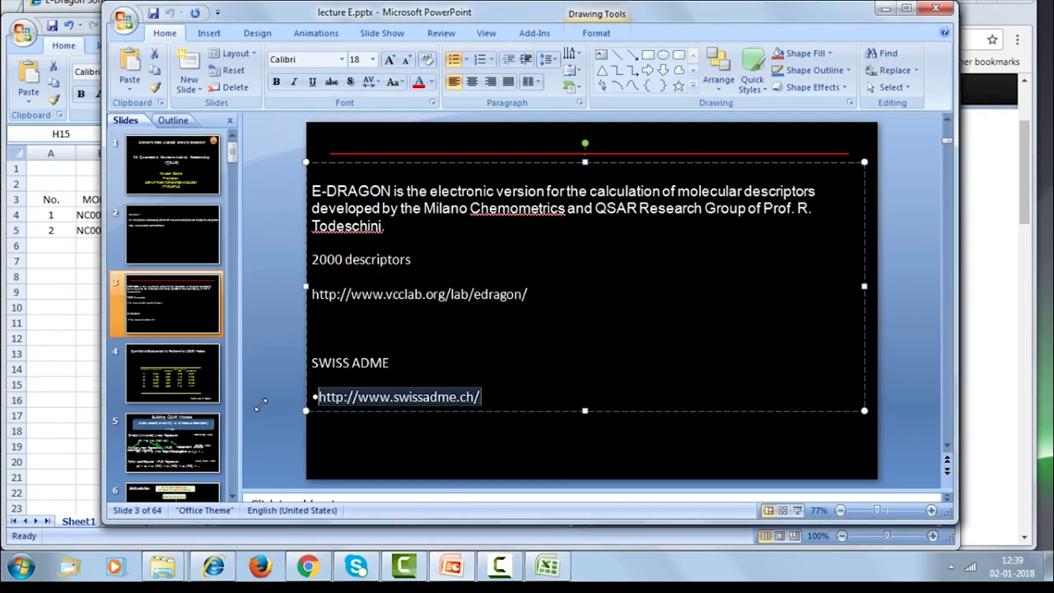
click(257, 408)
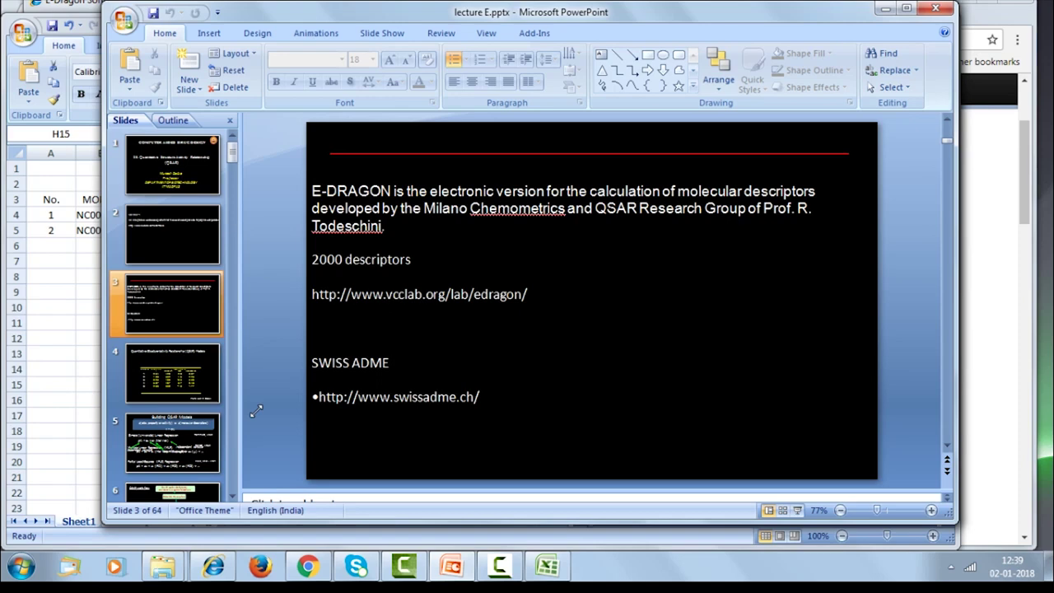
click(173, 247)
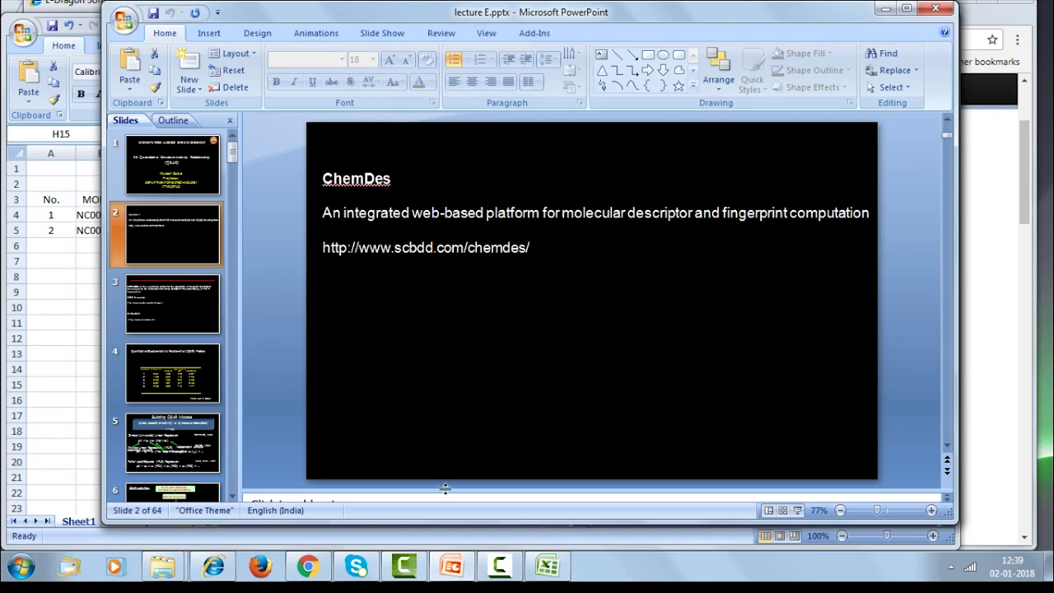
click(317, 566)
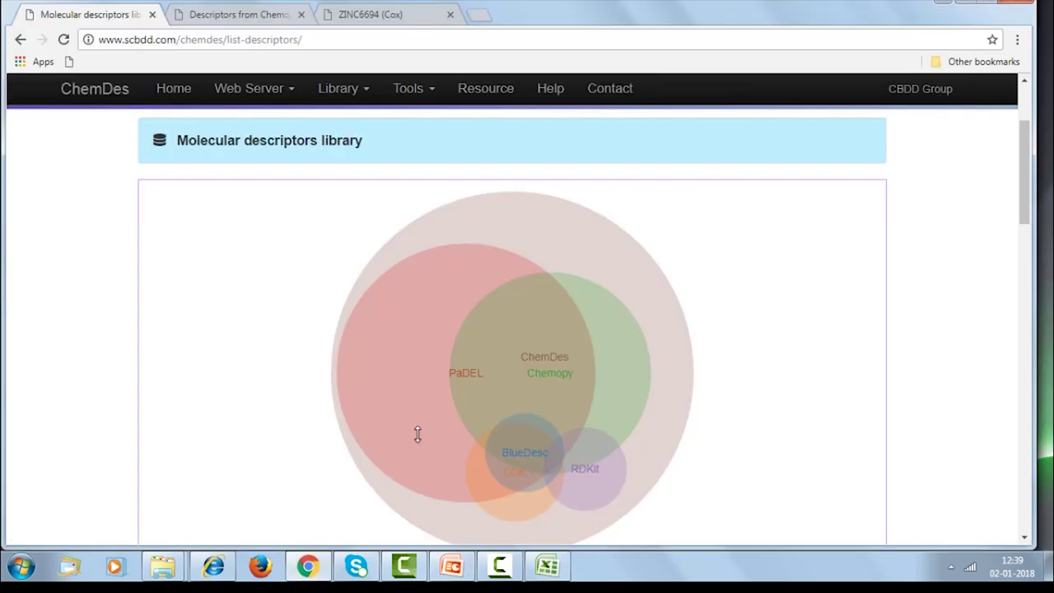
mouse_move(430, 314)
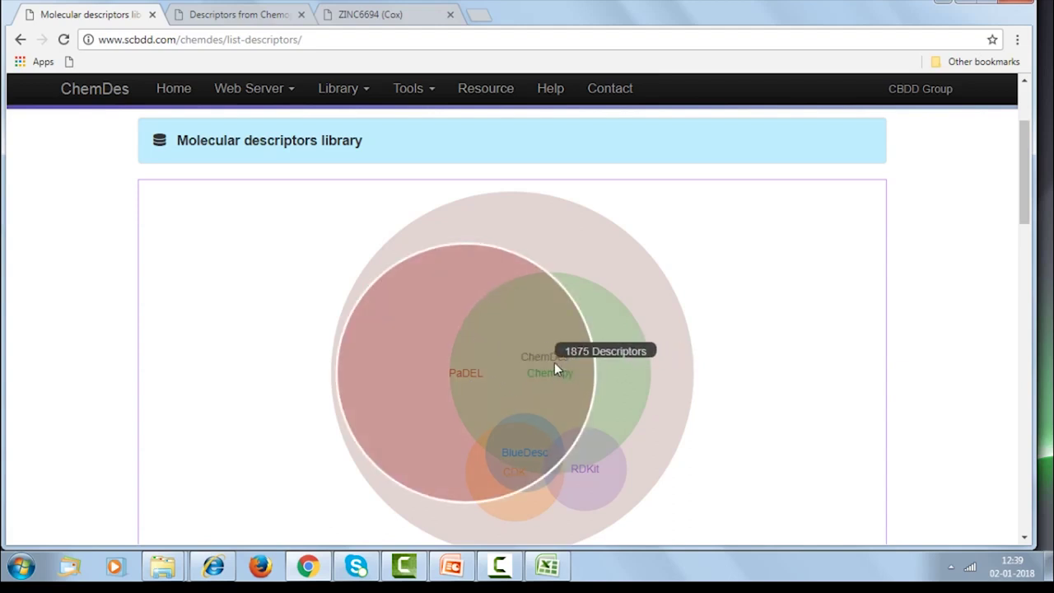
mouse_move(591, 459)
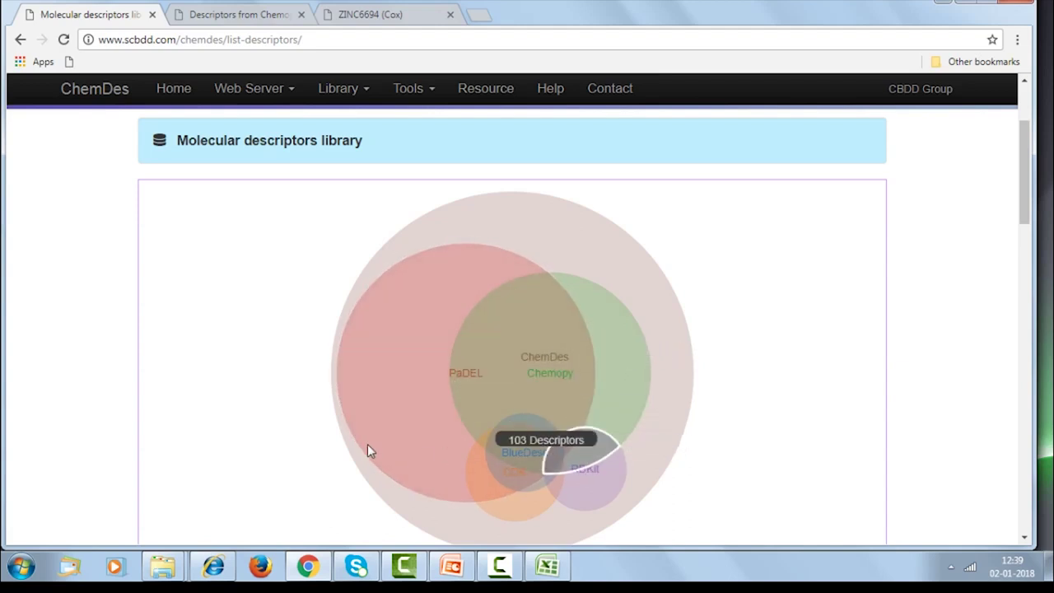
- Switch to lecture E.pptx in PowerPoint and open slide 4 with the QSAR models table
click(453, 569)
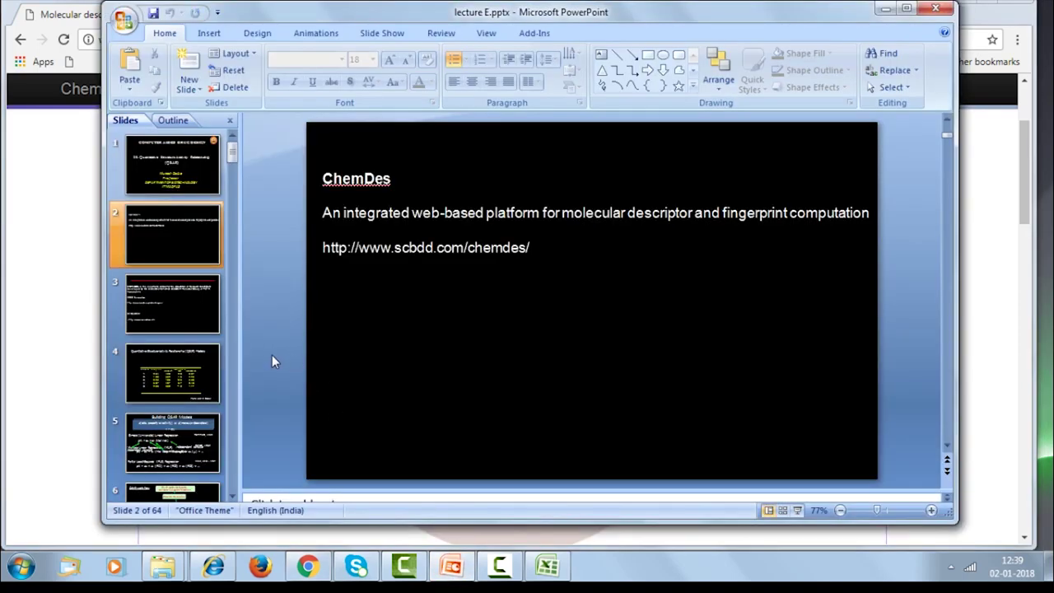
click(198, 355)
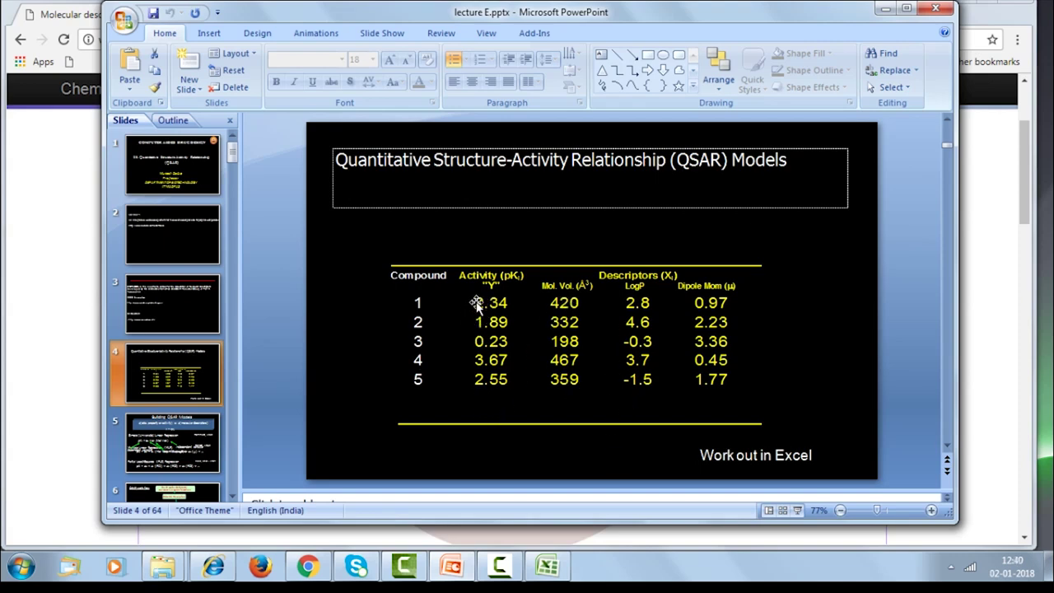
click(465, 281)
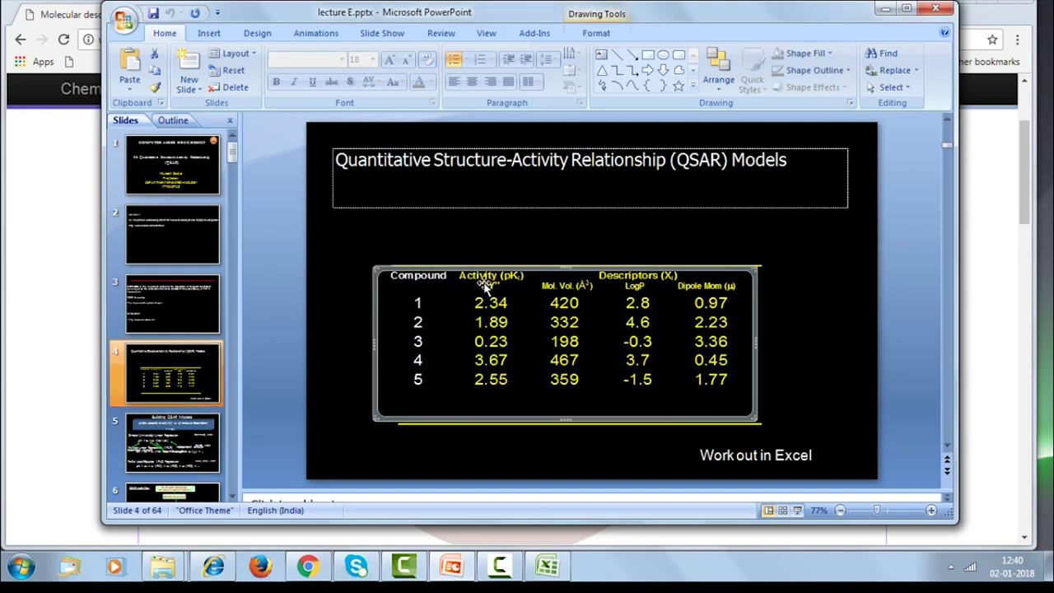
right_click(500, 420)
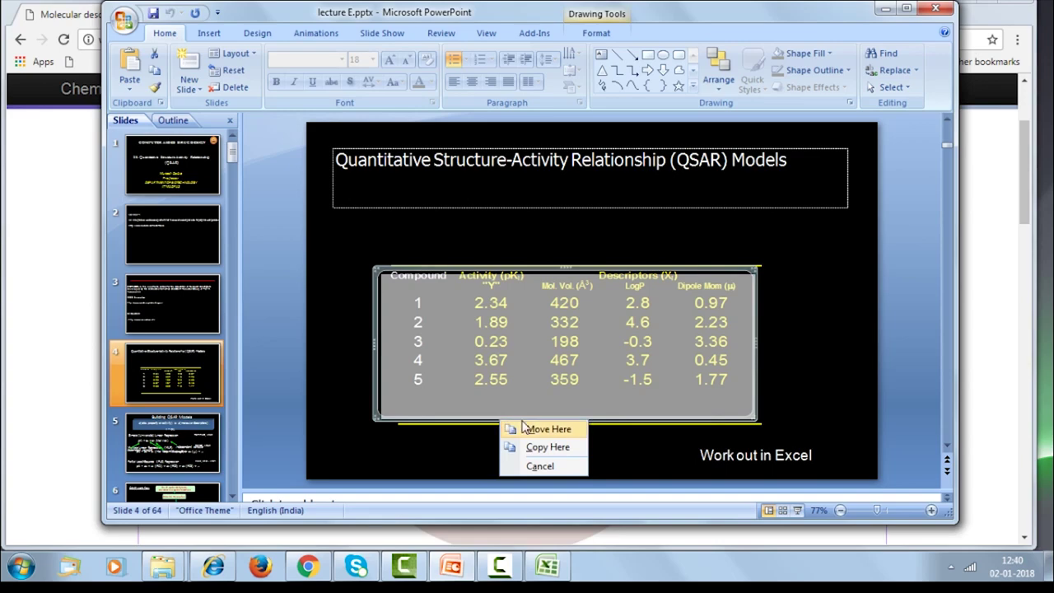
click(625, 447)
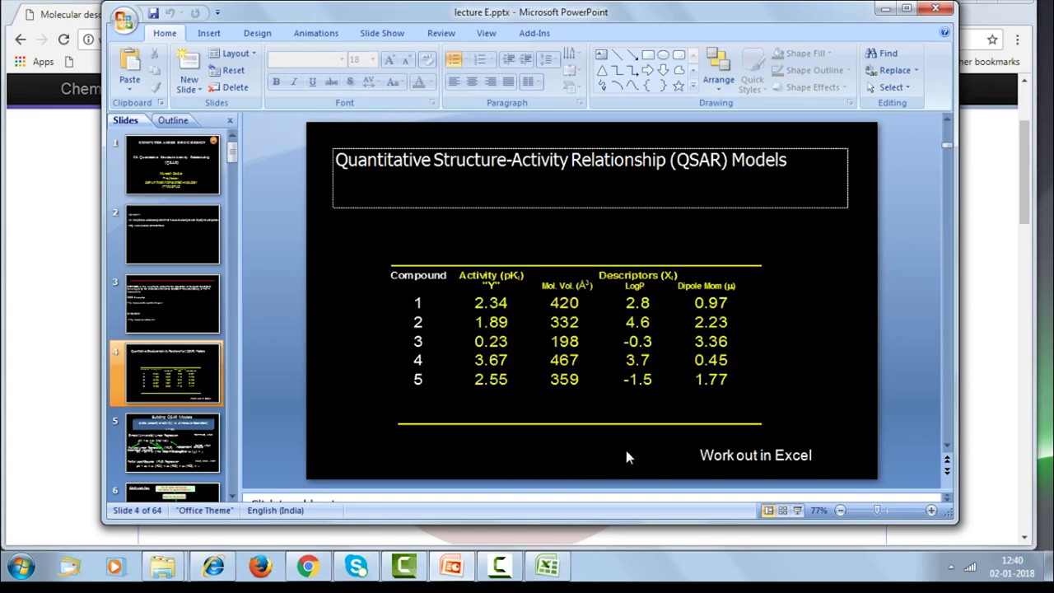
- Arrange the PowerPoint and Excel windows side by side with the QSAR table in view and open Sheet2 of Book1
drag(726, 17, 430, 7)
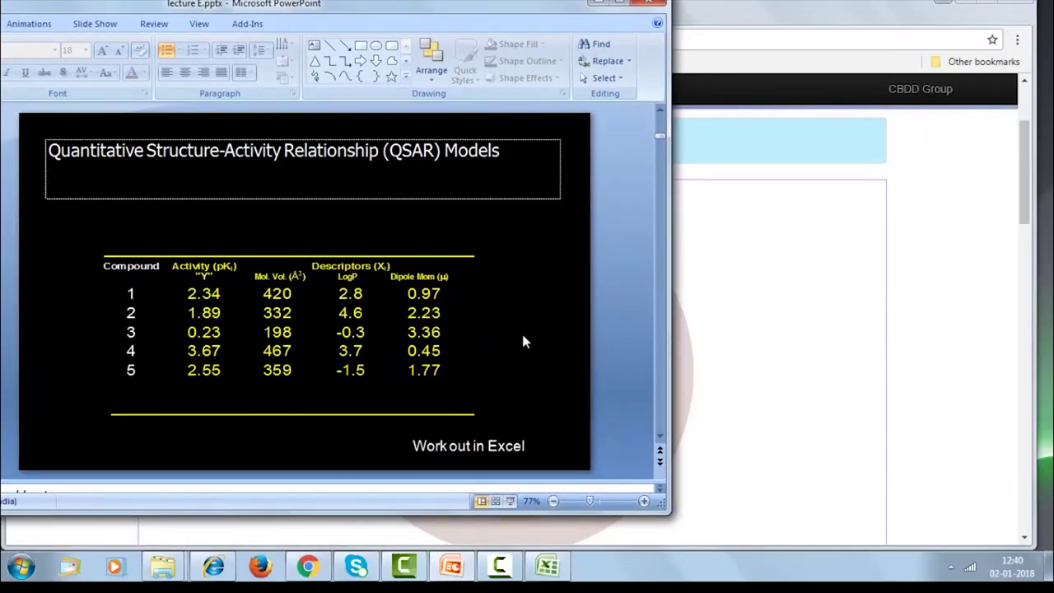
click(548, 566)
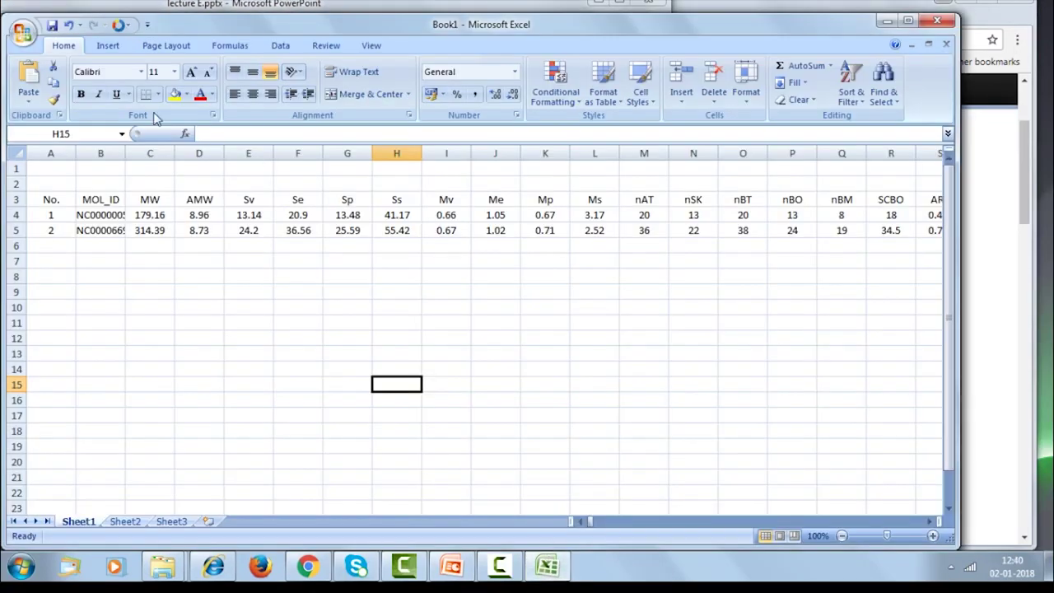
drag(206, 24, 659, 11)
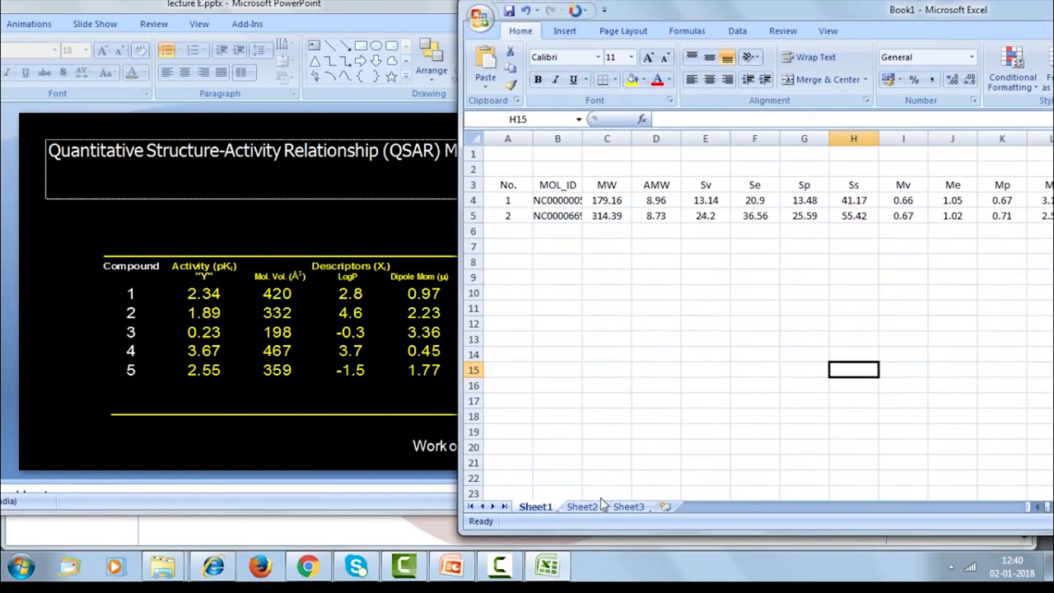
click(586, 506)
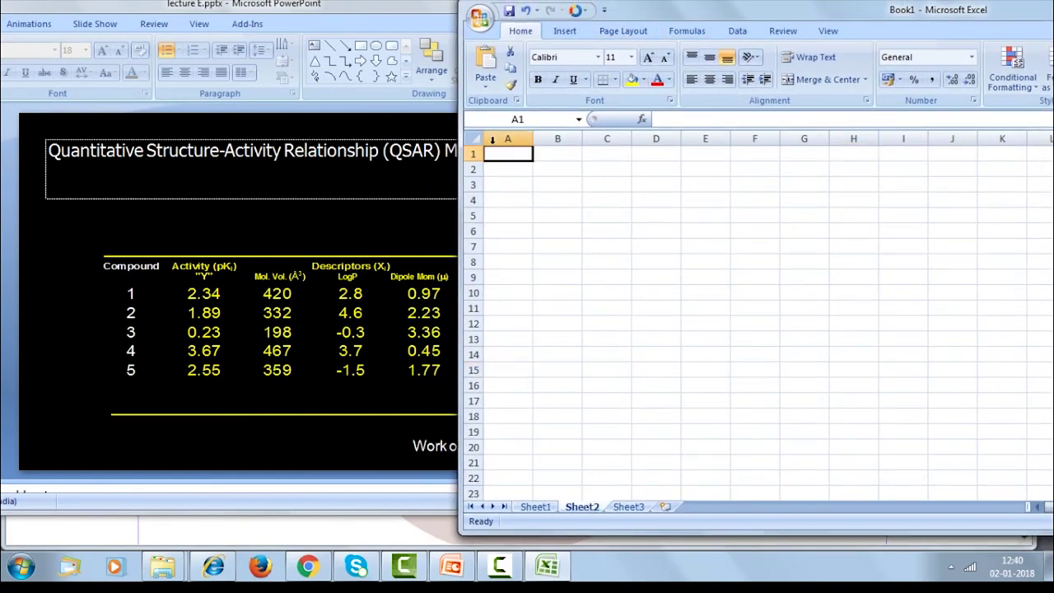
- Enter the column headings Mol vol, LogP, Dipole and Actvity in cells A3 to D3 of Sheet2
click(504, 186)
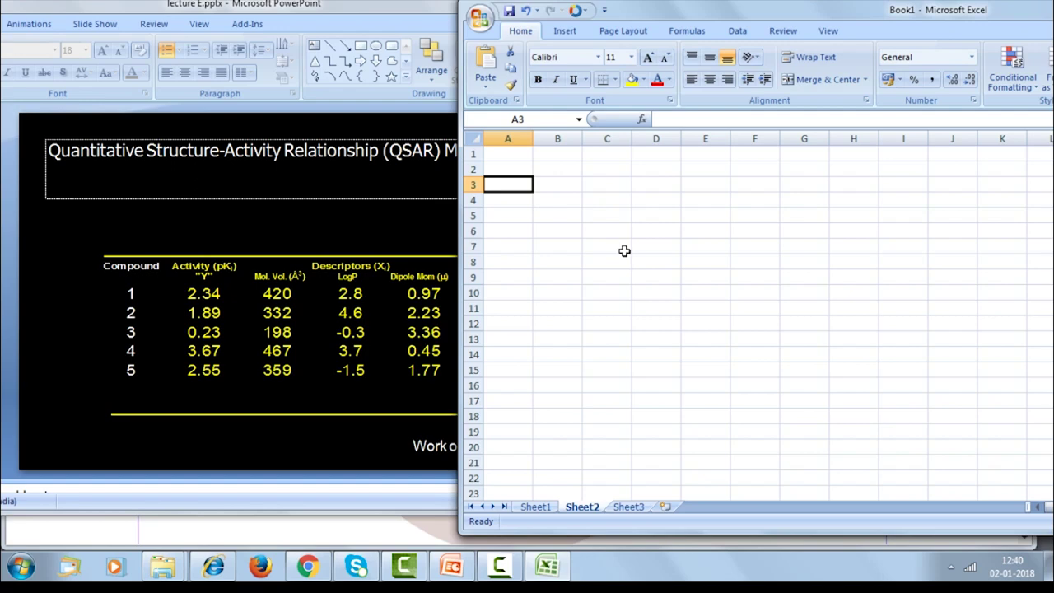
text(Mol vol)
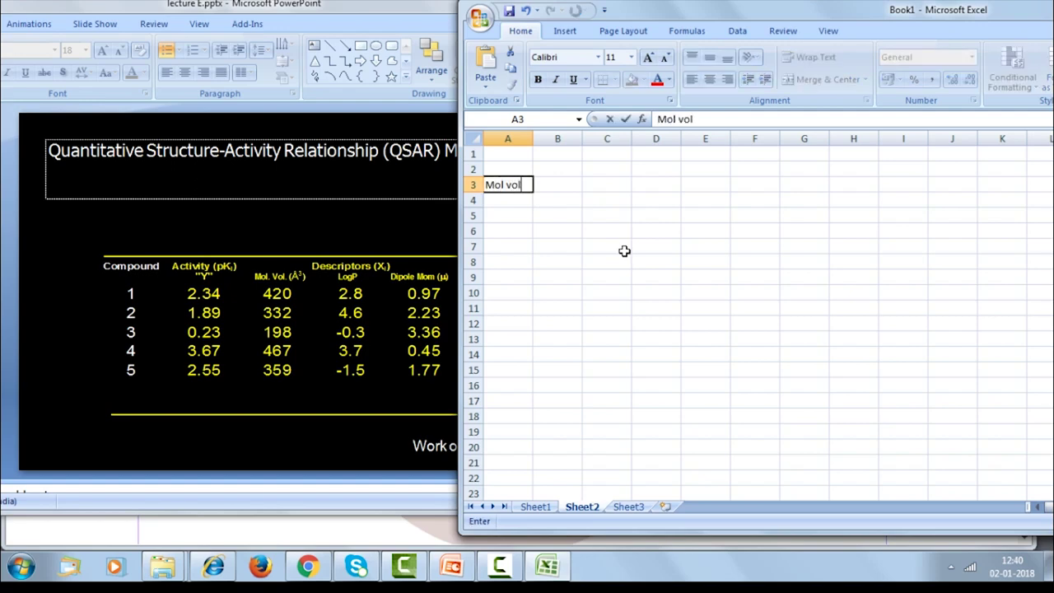
key(Tab)
text(Lo)
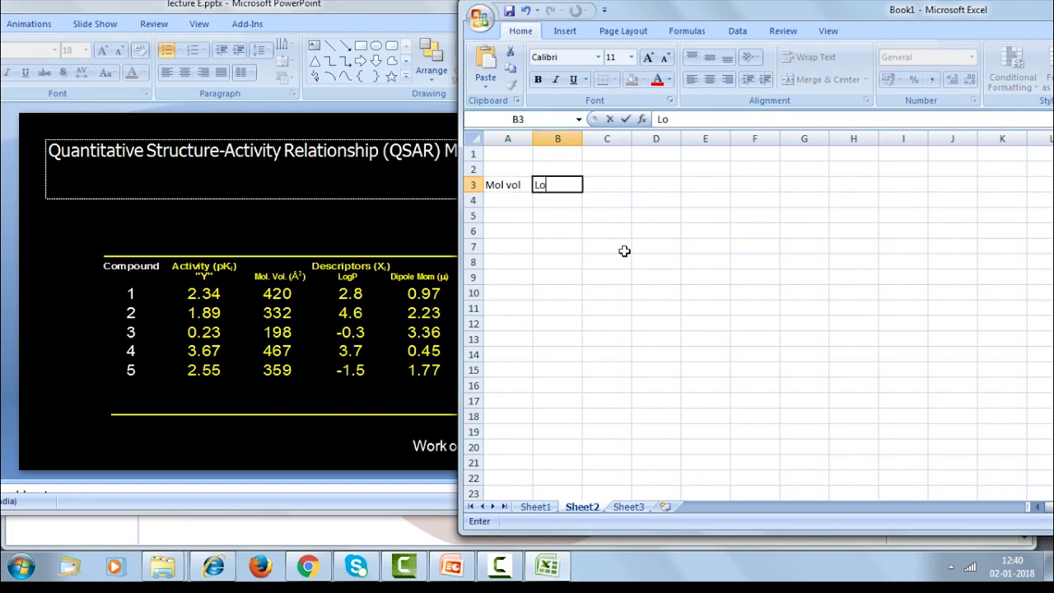
key(Tab)
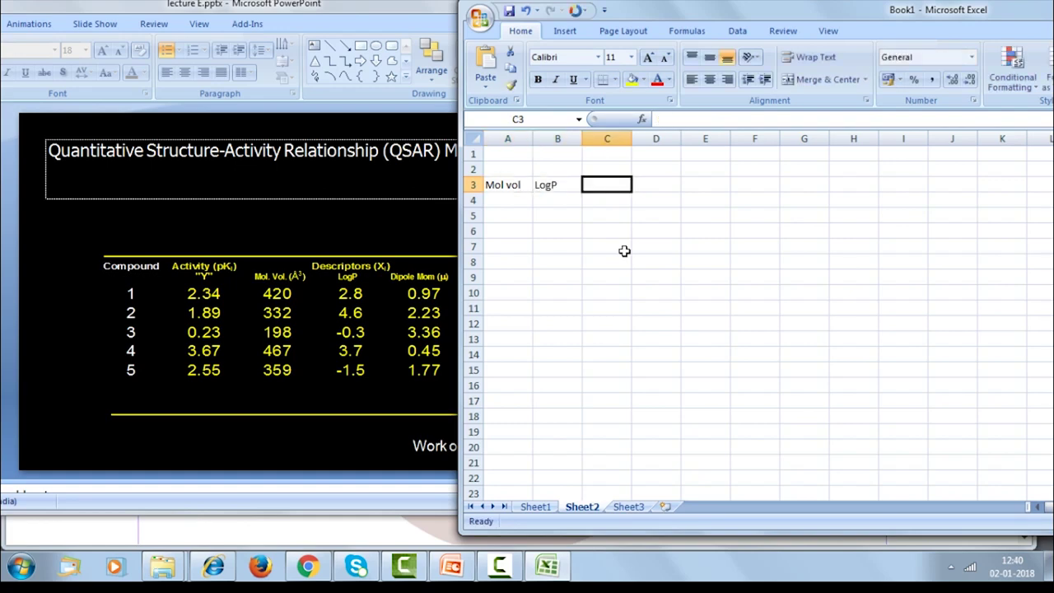
text(Dipole)
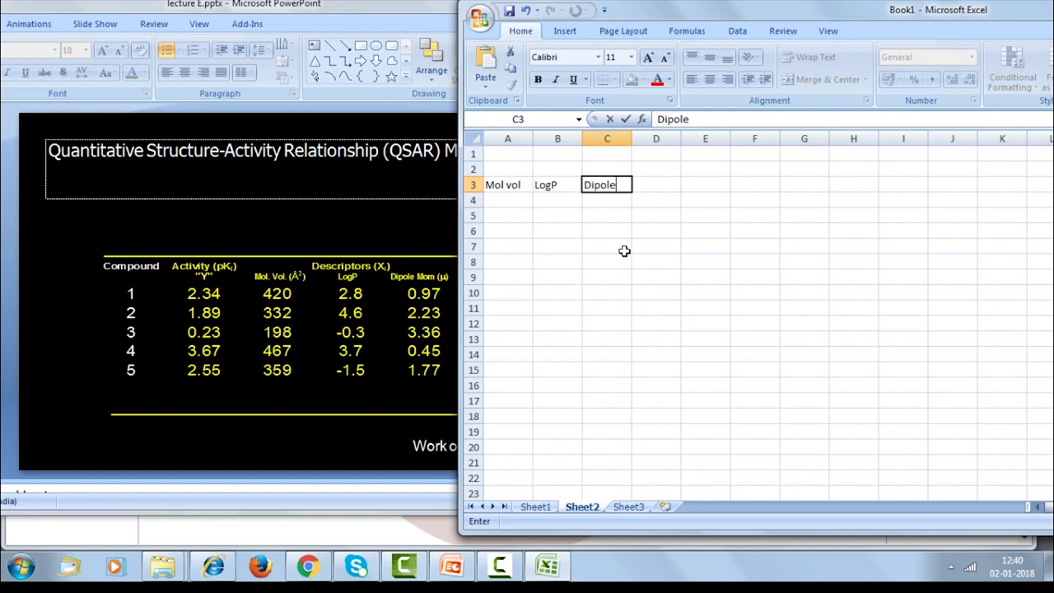
key(Tab)
text(A)
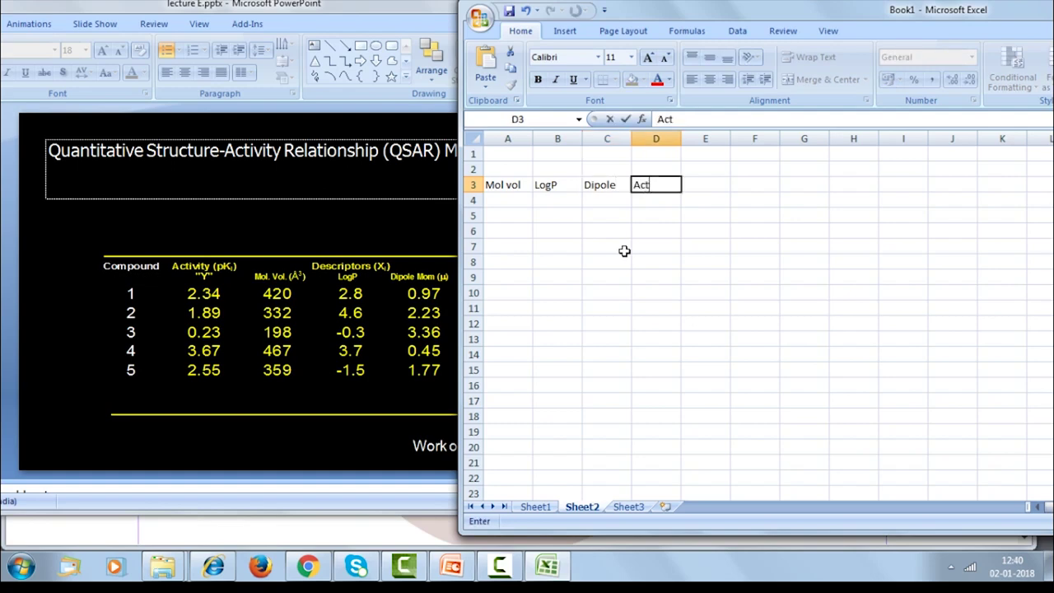
key(Return)
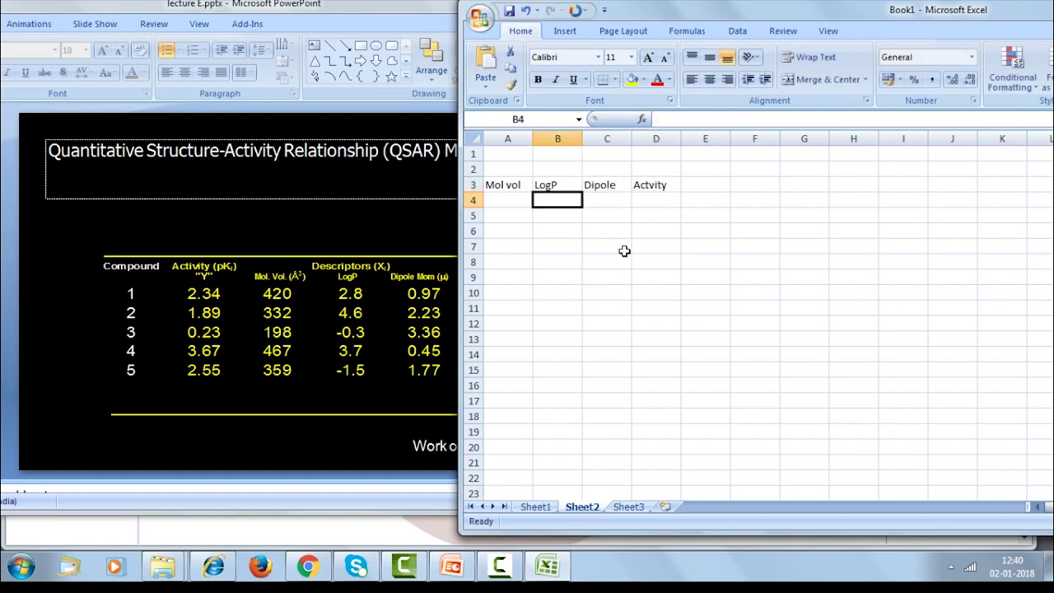
- Fill the Mol vol column from A4 down with the slide's values 420, 332, 198 and 467
key(Left)
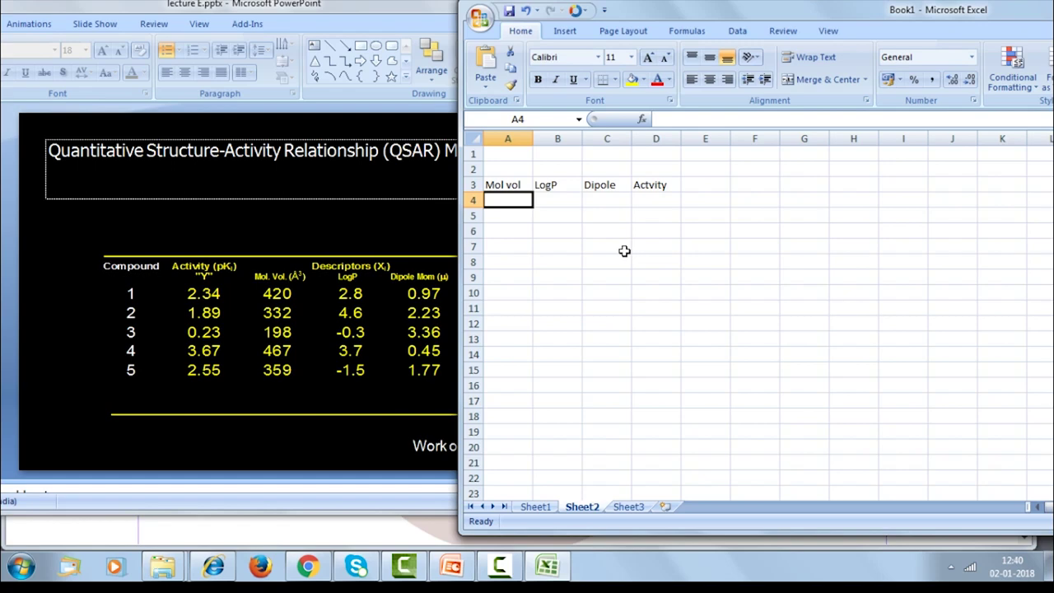
text(420)
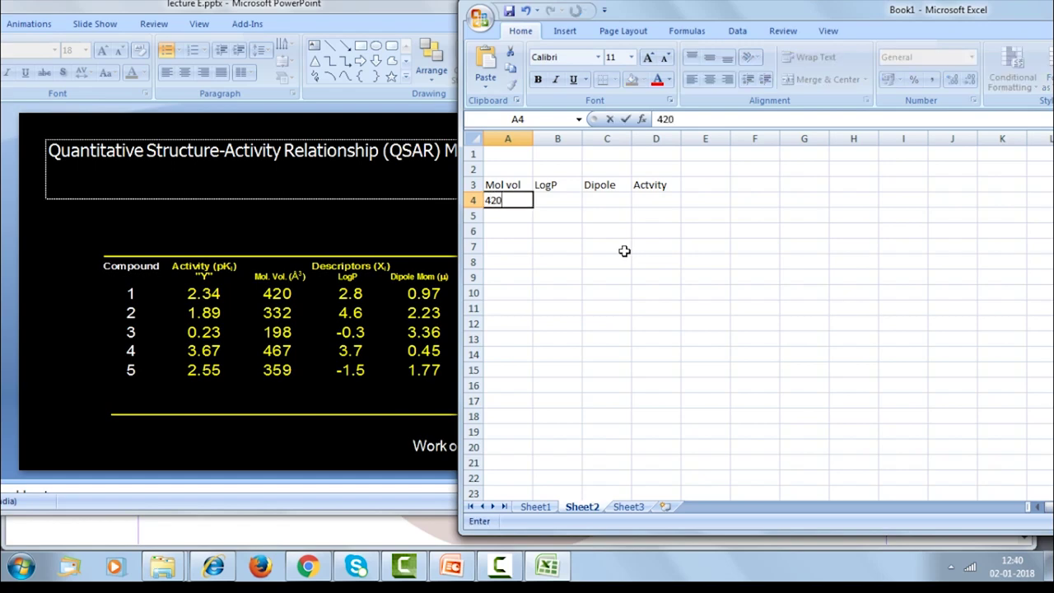
key(Return)
text(332)
key(Return)
text(1)
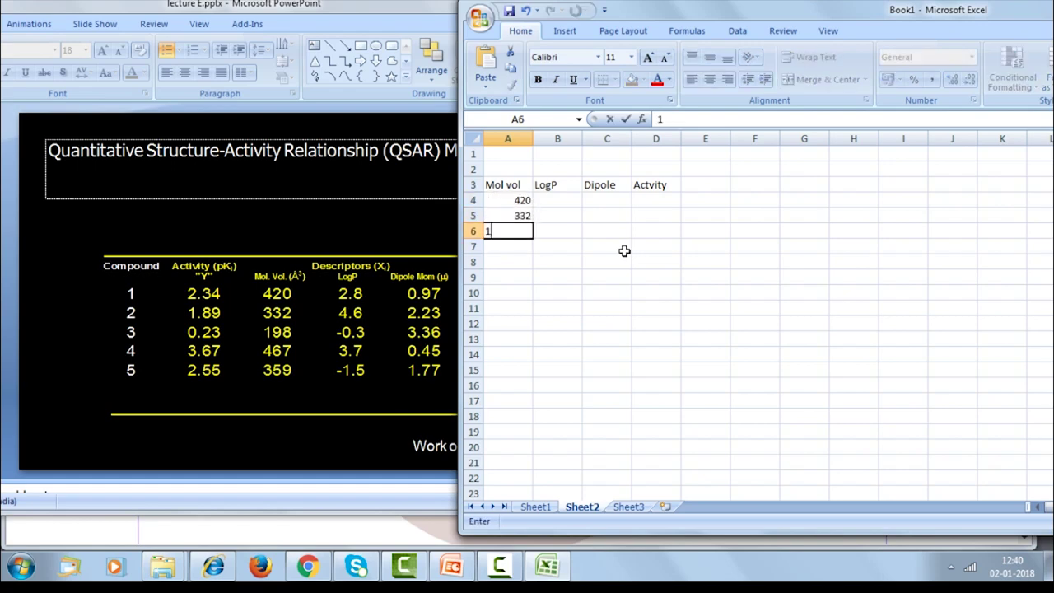
text(98)
key(Return)
text(4678)
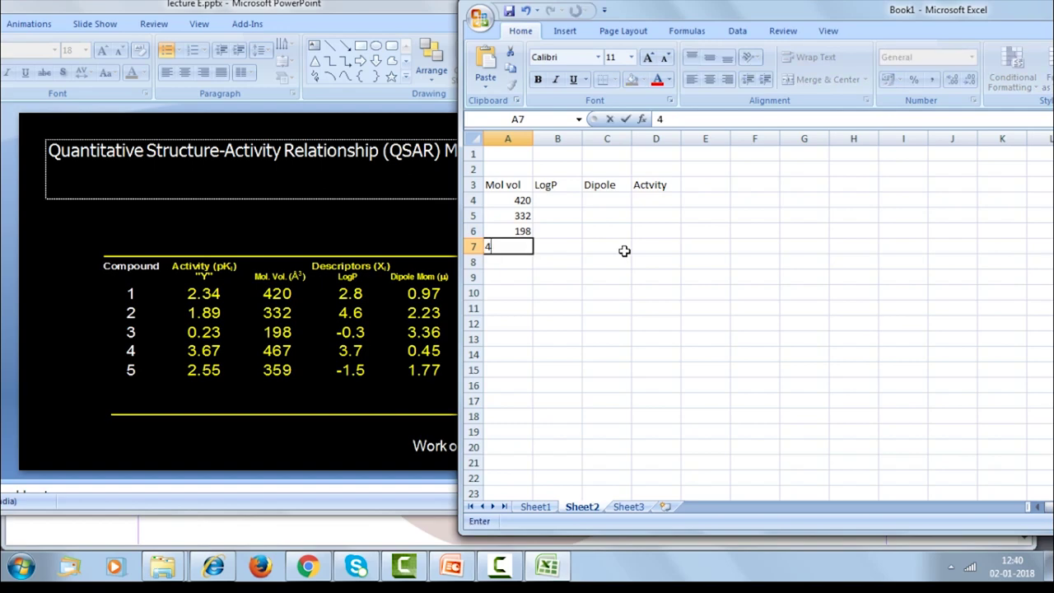